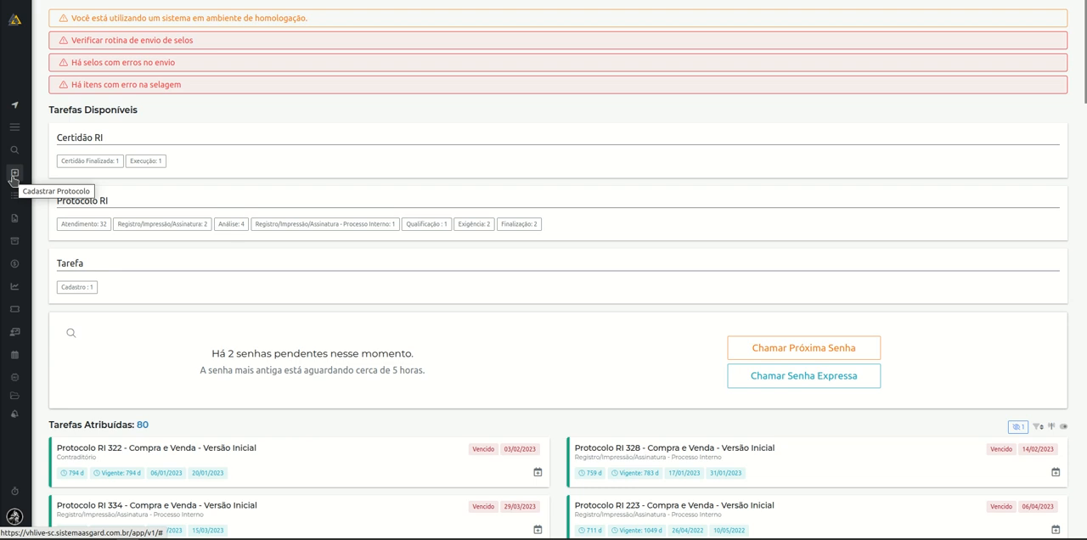
Start registering a new protocol as a Certidão RI with the protocol type Normal.
click(14, 175)
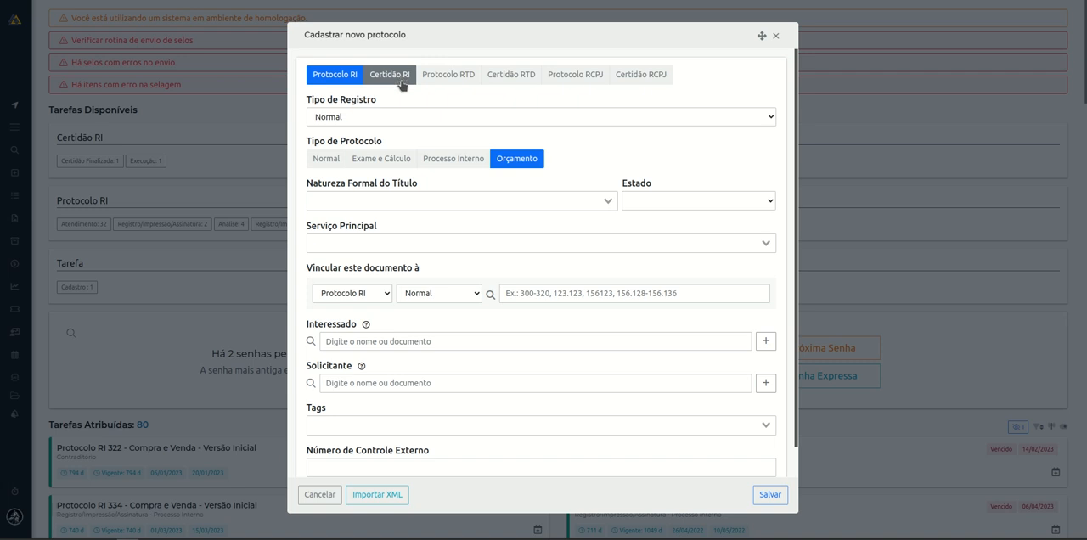
click(402, 84)
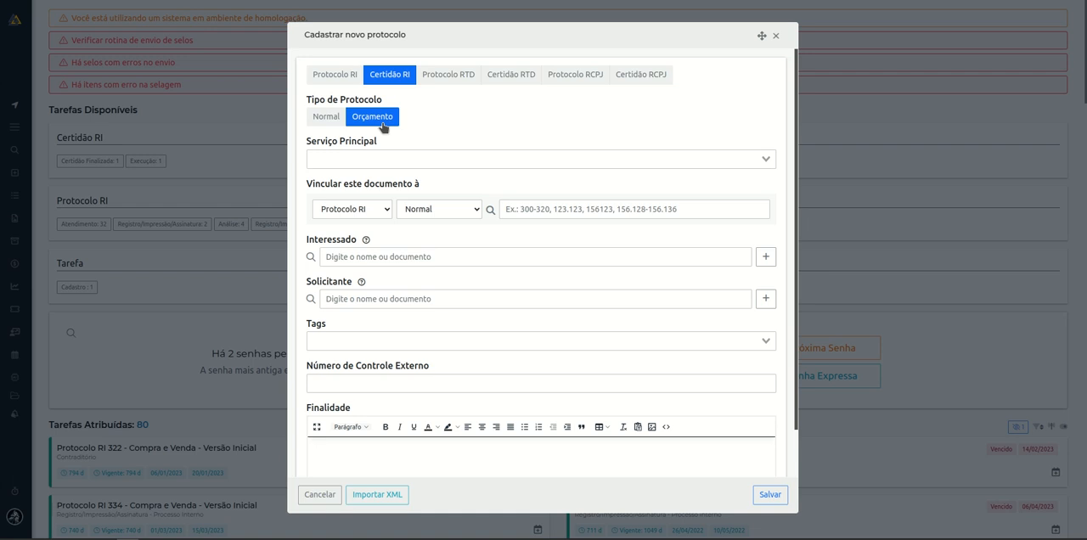
click(331, 125)
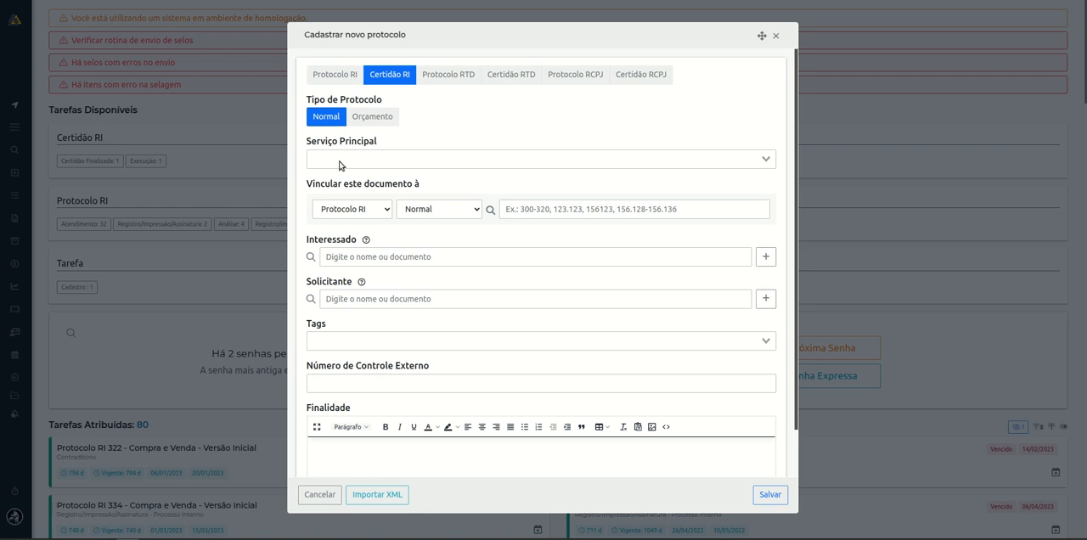
Find the main service by "in" and set it to Certidão de inteiro teor de matrícula.
click(341, 165)
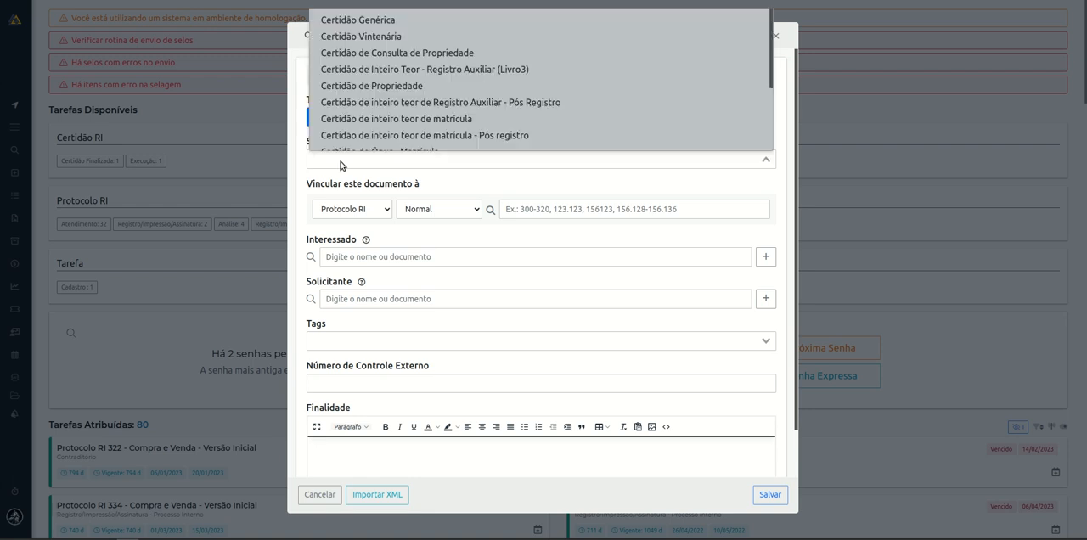
text(in)
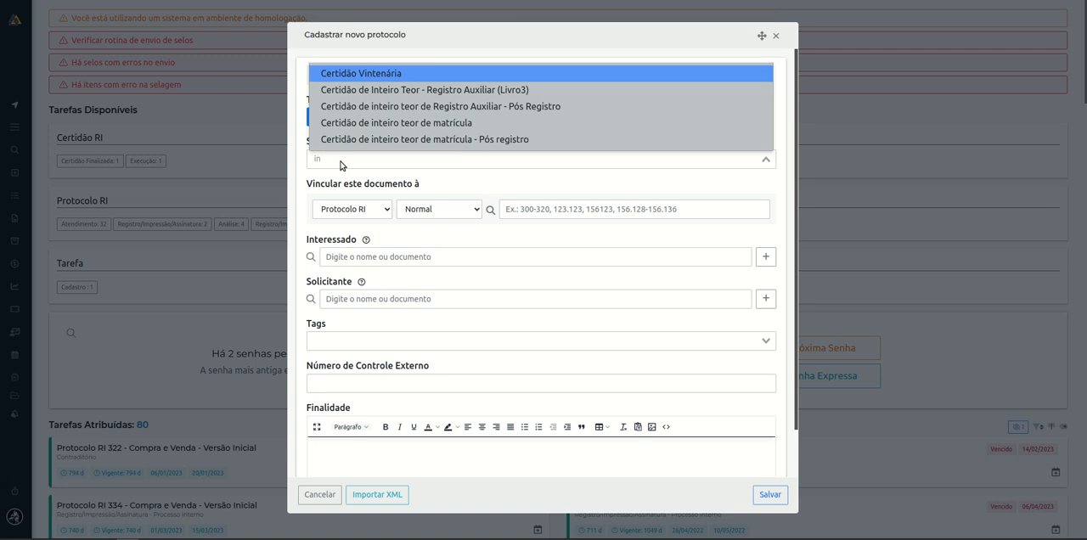
click(463, 123)
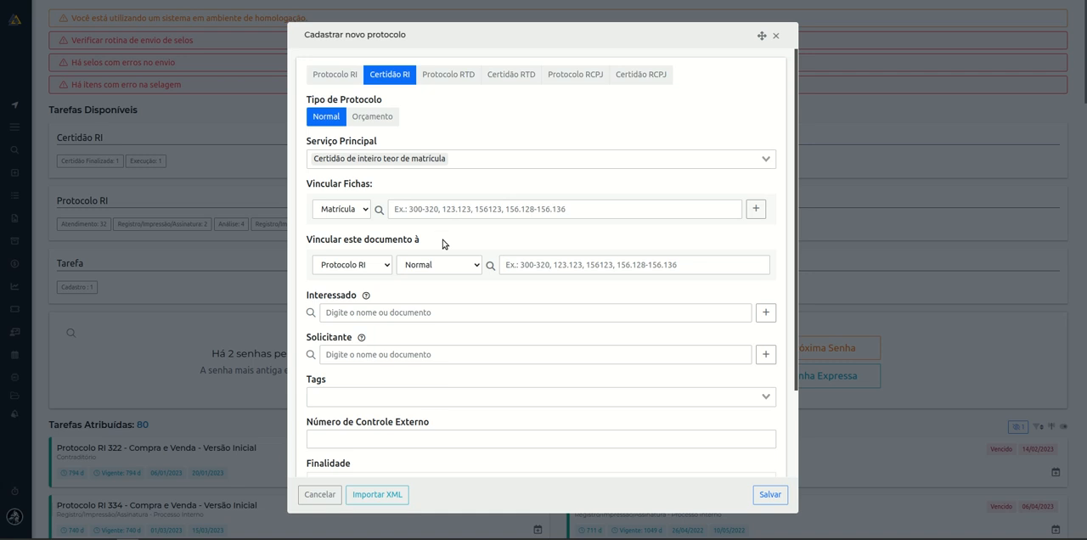
Link Matrícula 15 to the certificate, trying the list 15,85 and the range 15-20 before keeping only 15.
click(524, 209)
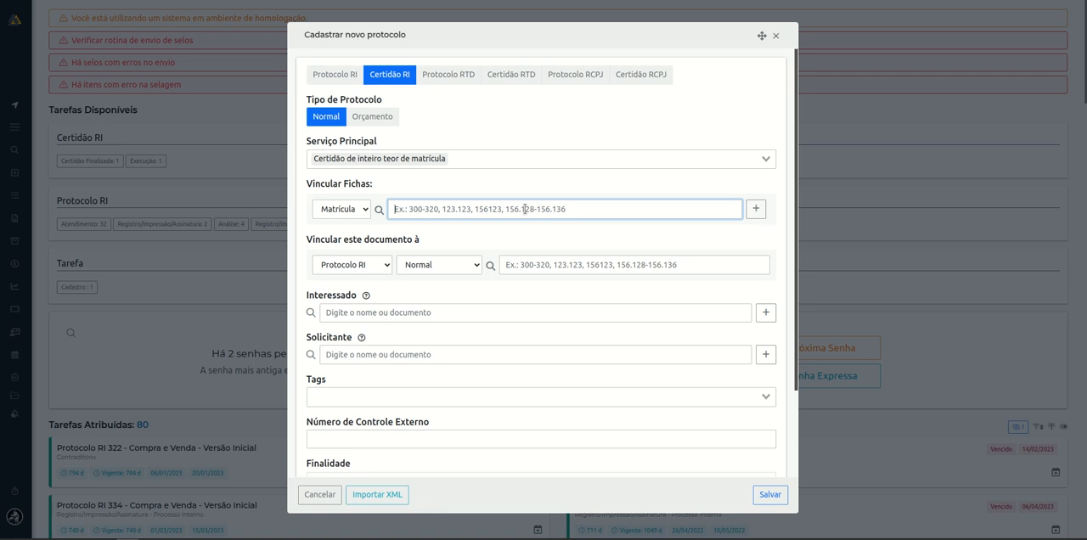
text(15)
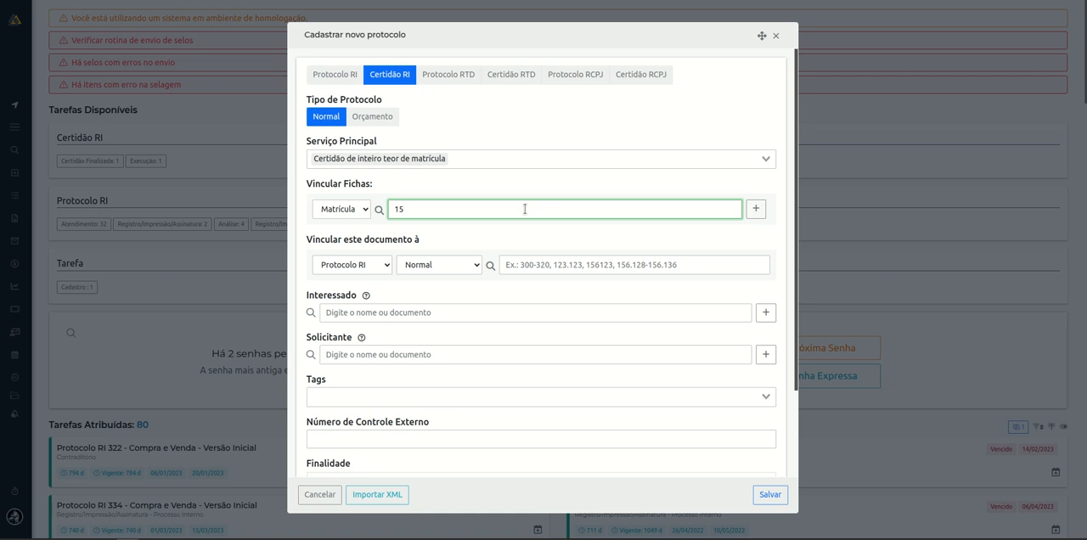
text(,85)
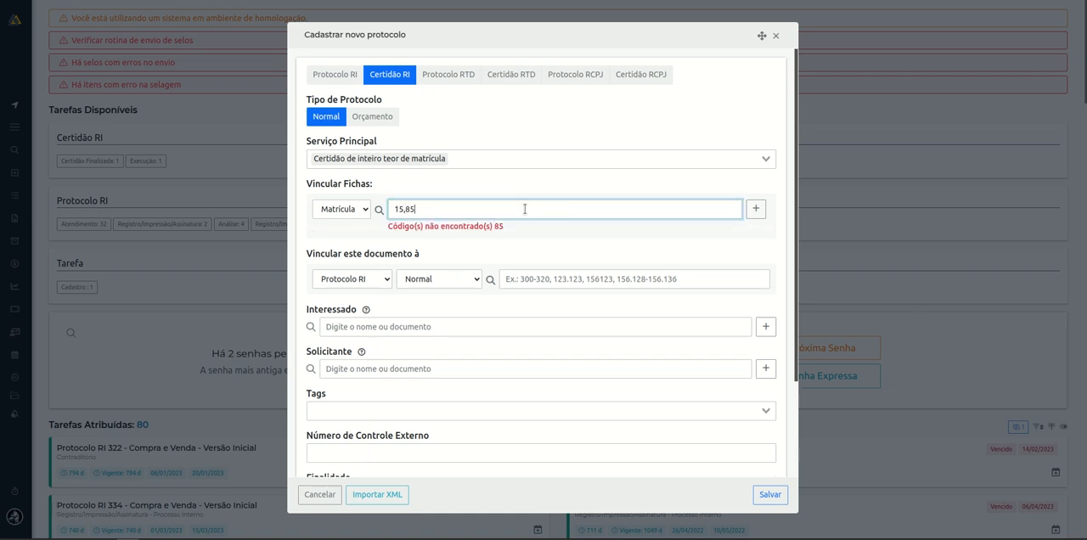
key(BackSpace)
key(BackSpace)
key(BackSpace)
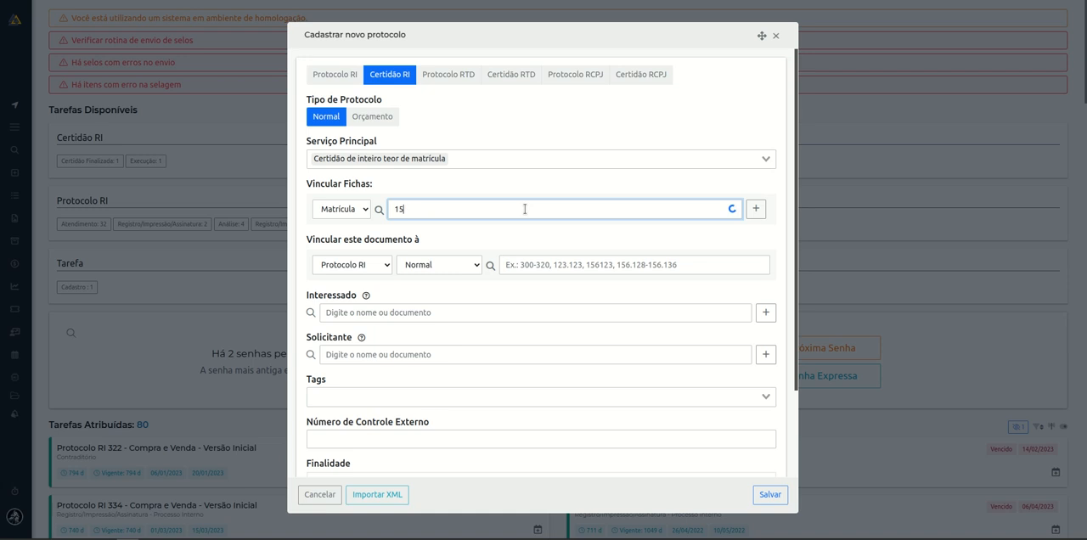
text(-20)
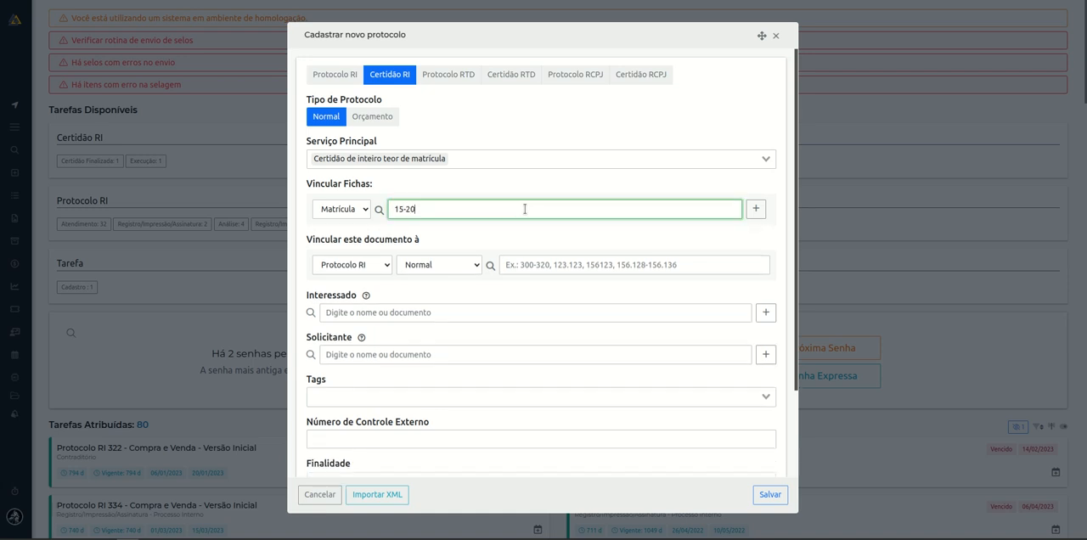
key(BackSpace)
key(BackSpace)
key(BackSpace)
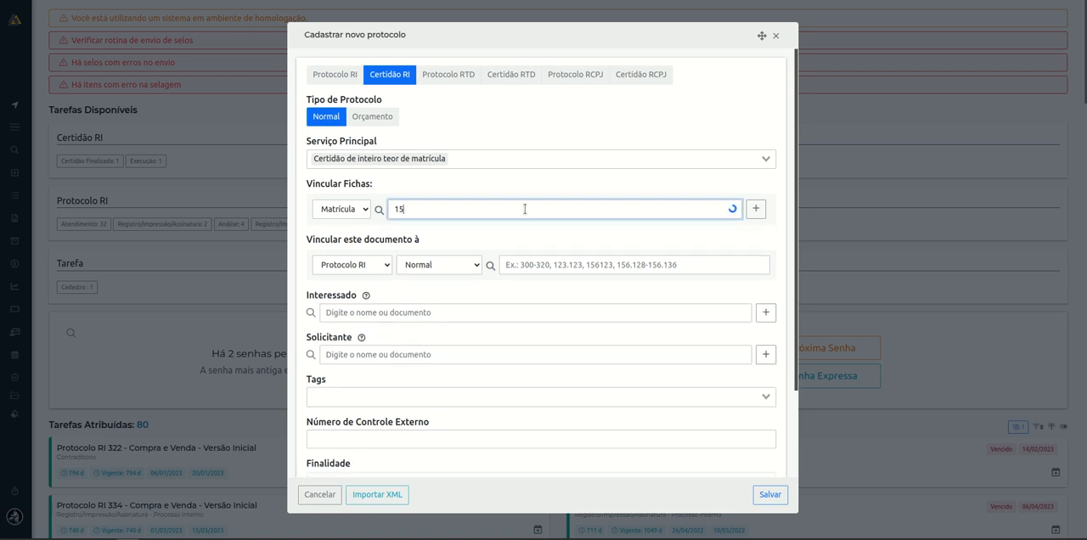
click(499, 242)
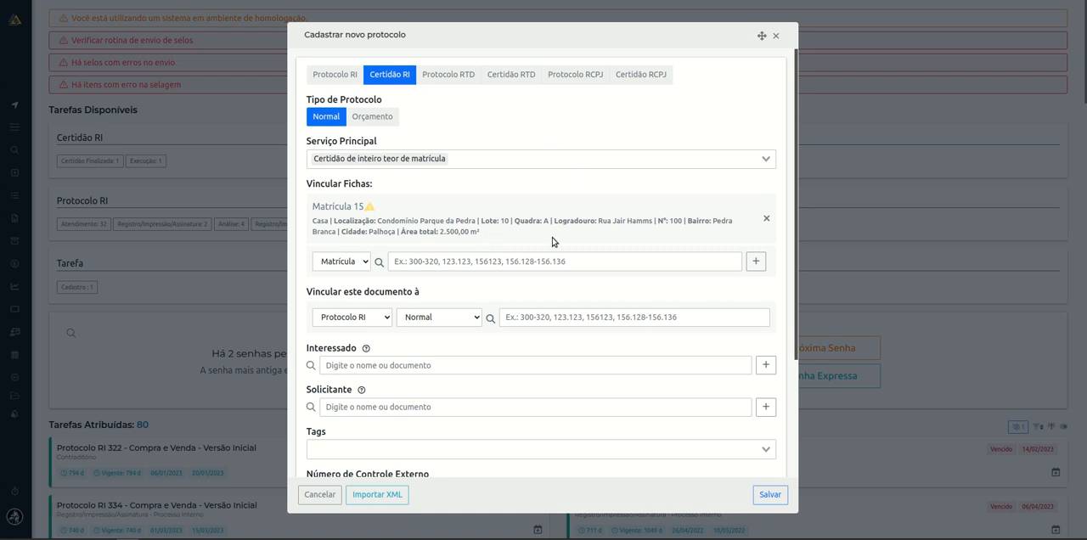
Examine the property description and the alert shown with the linked matrícula.
drag(499, 231, 311, 222)
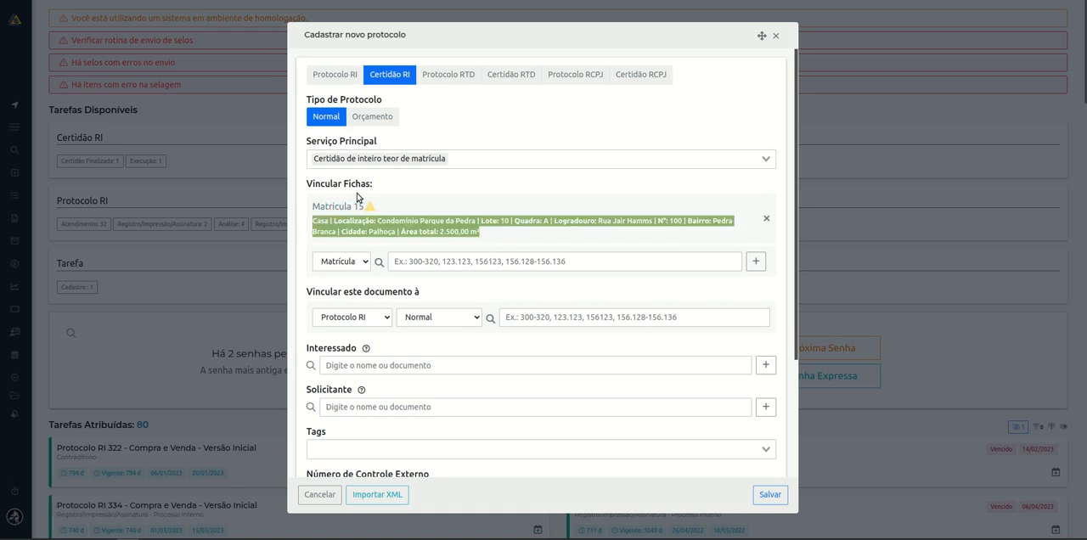
click(401, 186)
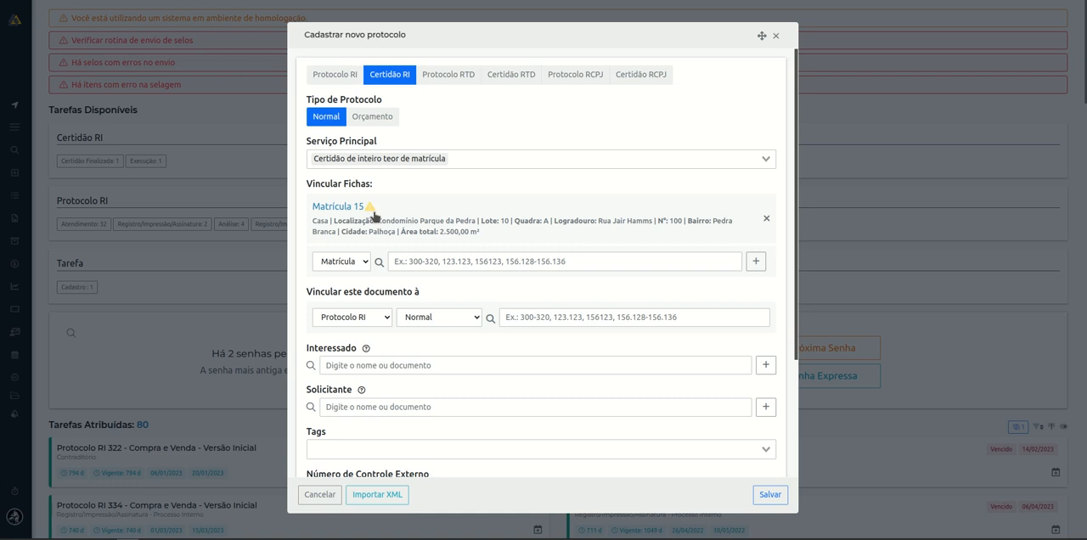
mouse_move(372, 213)
Review the document kinds and protocol types available for linking this document to another one.
scroll(379, 291, down, 1)
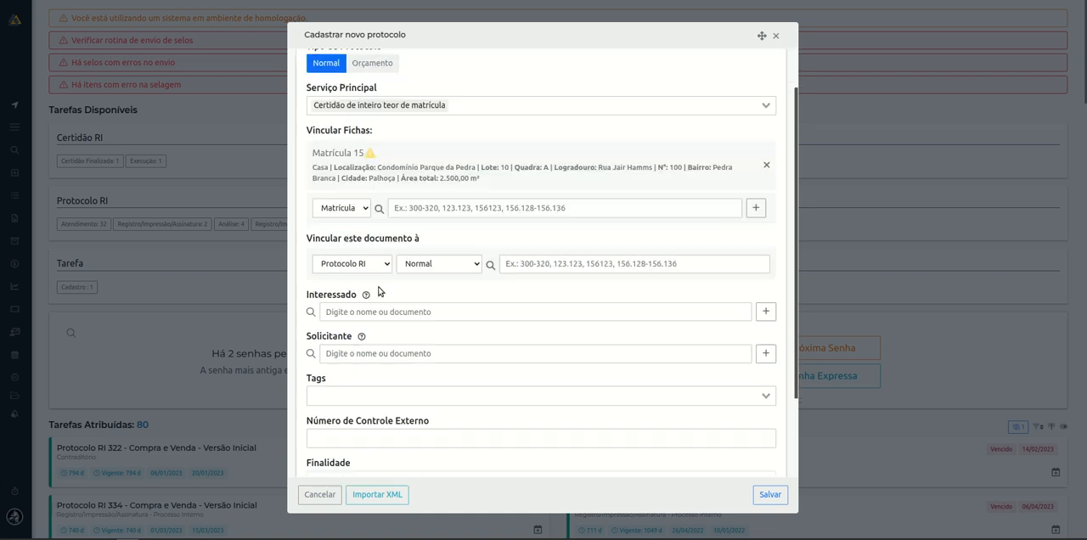
scroll(379, 291, down, 1)
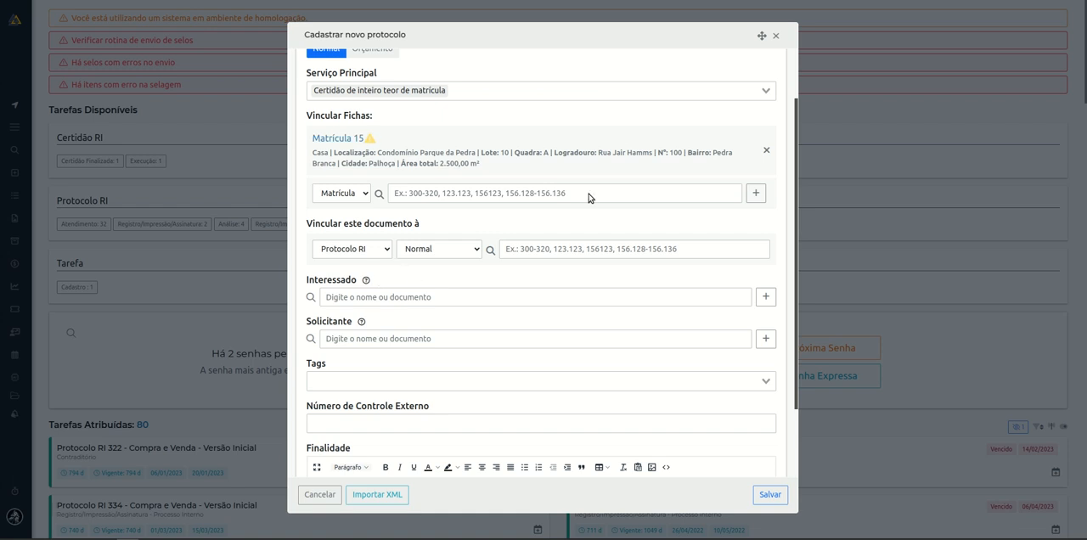
click(386, 248)
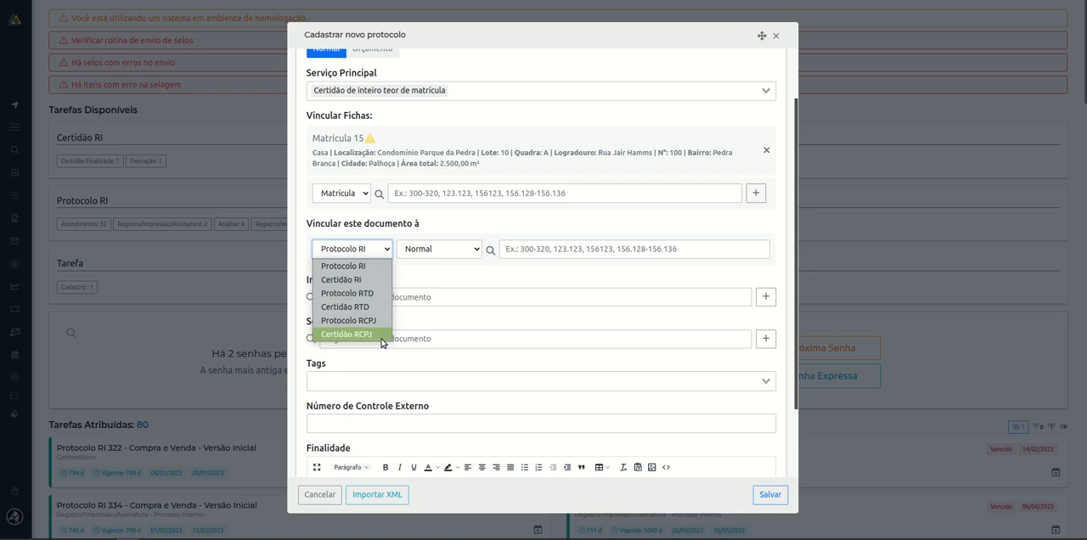
click(457, 278)
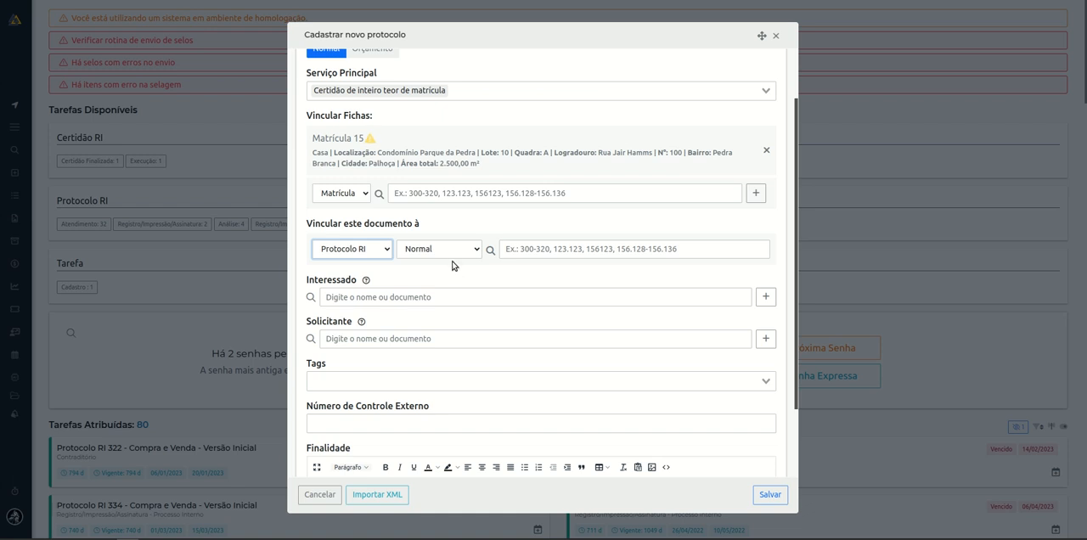
click(455, 254)
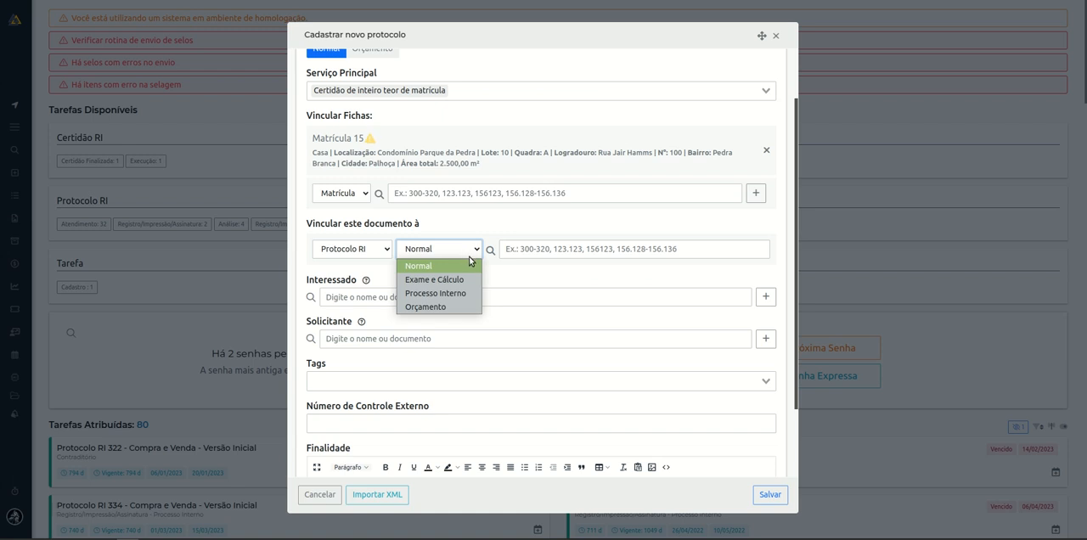
click(543, 273)
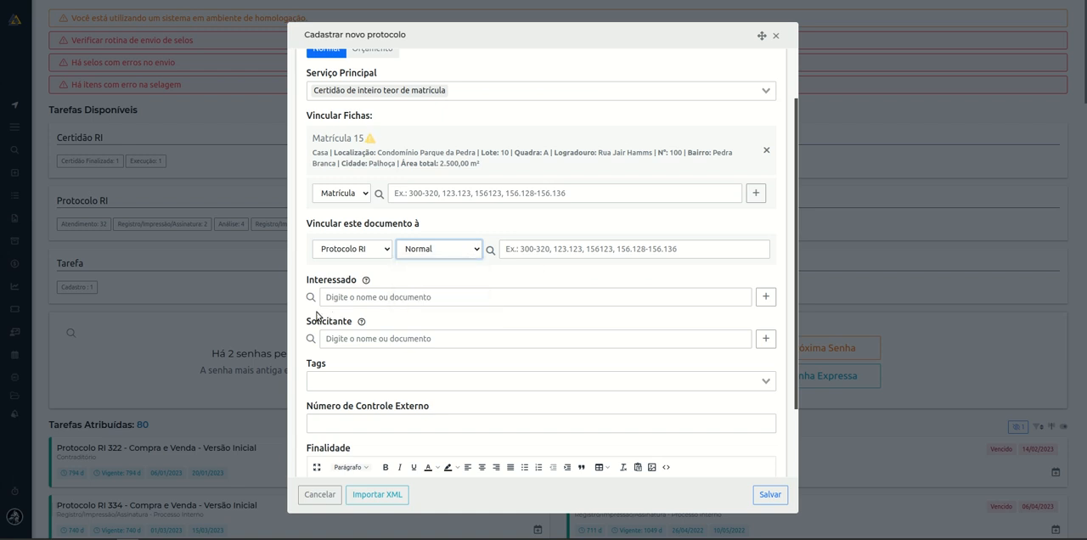
drag(306, 284, 350, 289)
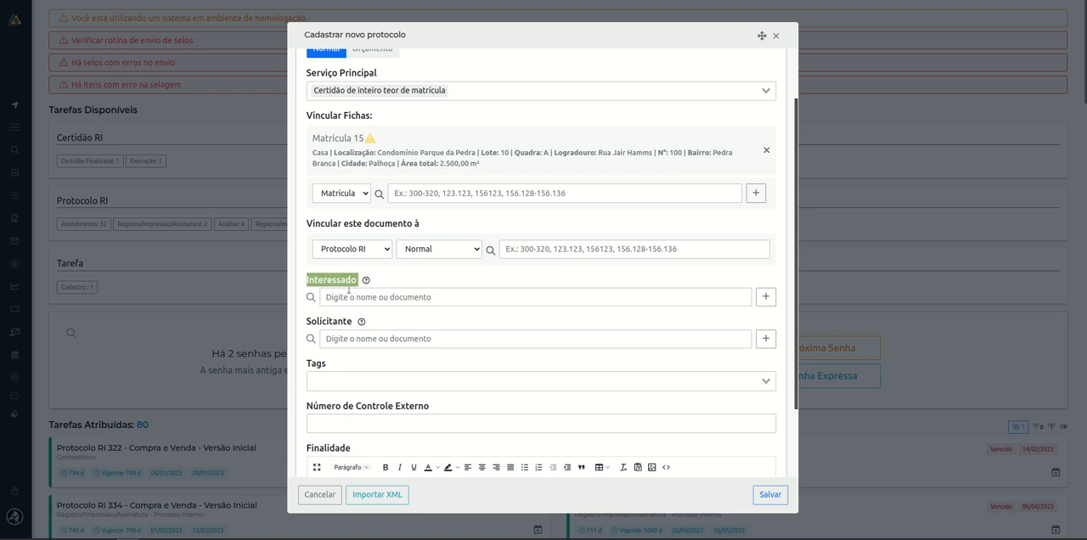
drag(308, 325, 355, 324)
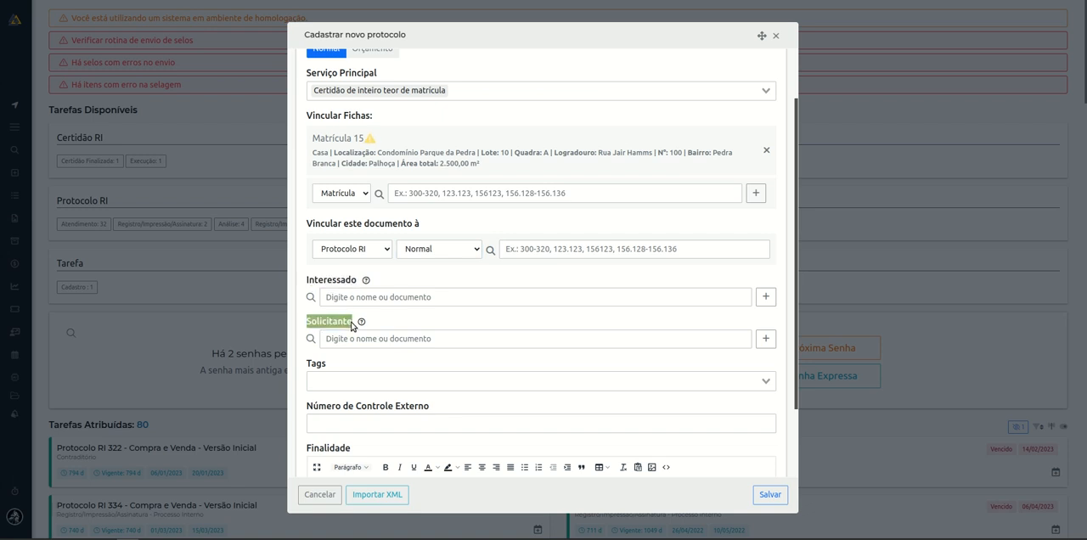
click(417, 275)
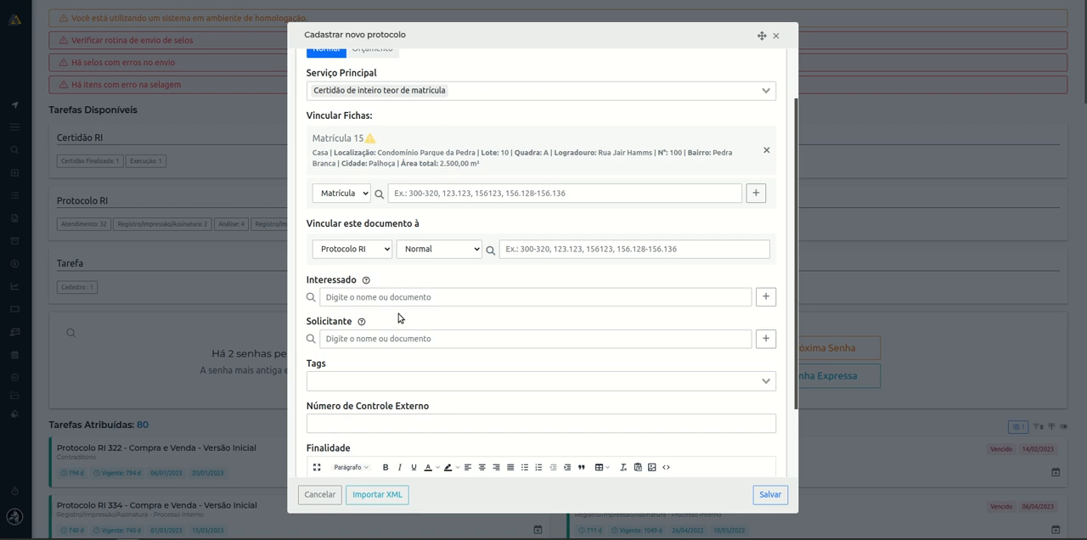
Search for the interested party (Interessado) by first name, trying two different names.
click(390, 302)
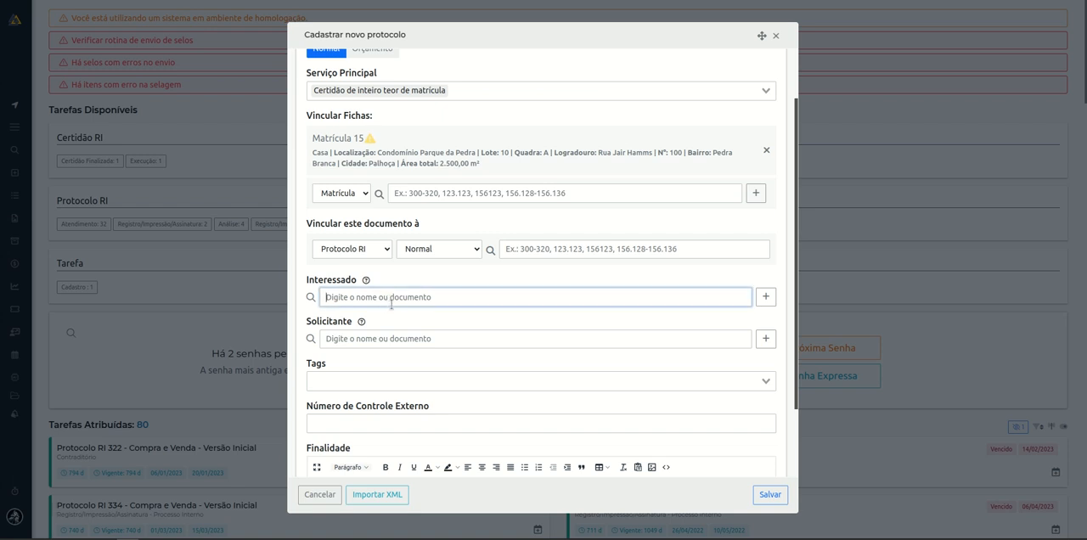
text(mariana)
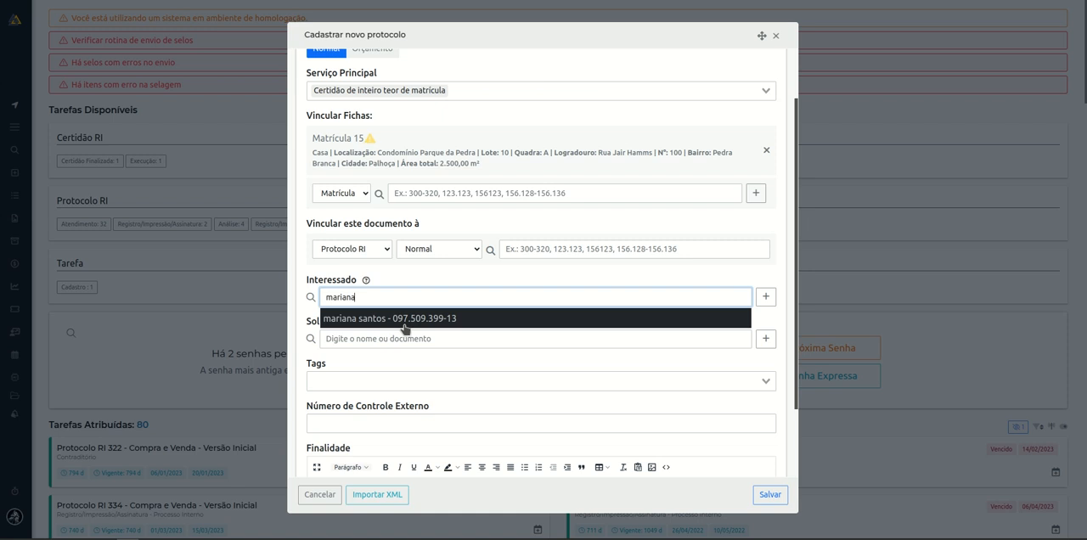
double_click(403, 300)
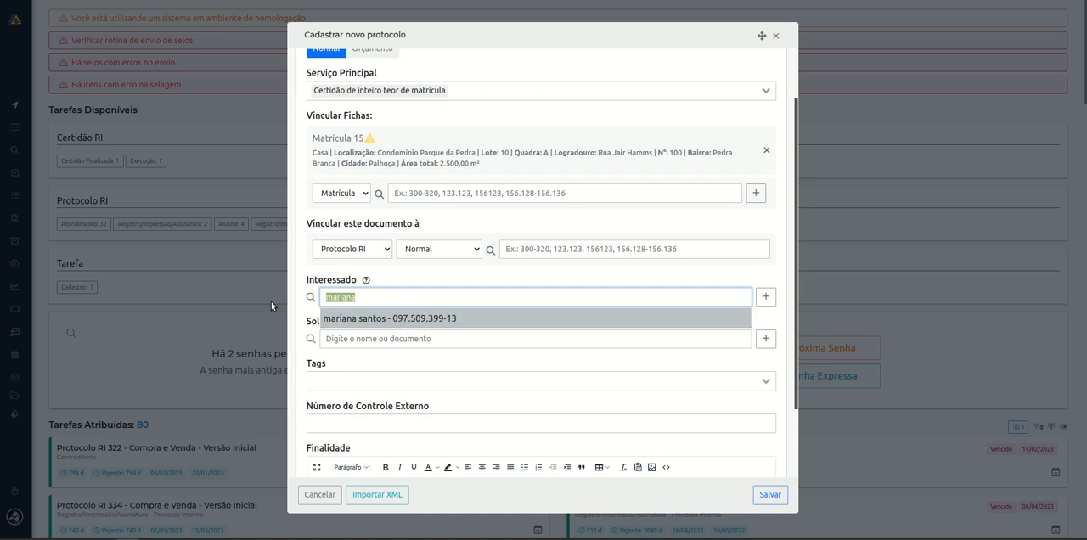
text(julia)
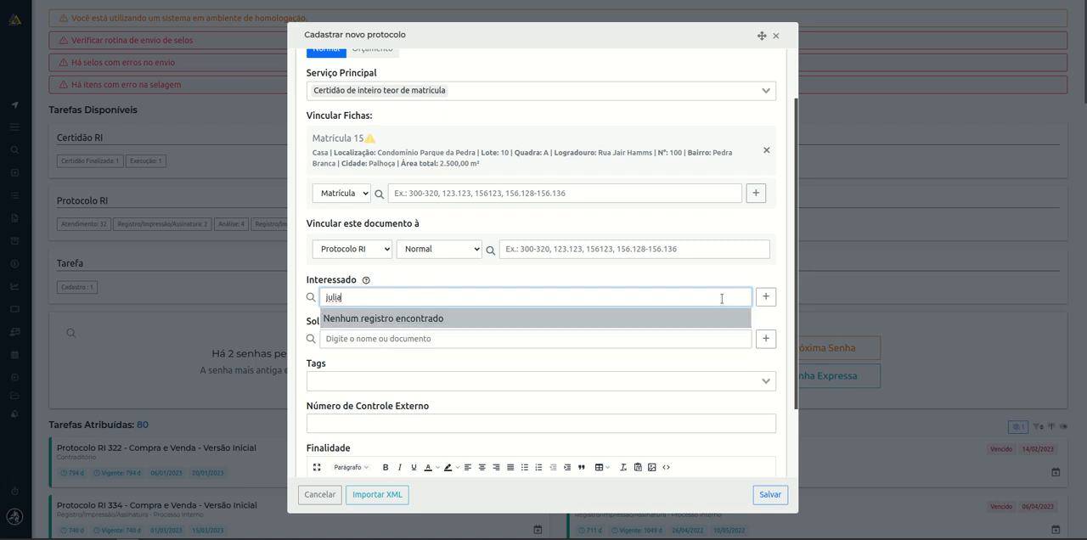
Start a new person record for the interested party and enter the person's full name.
click(764, 299)
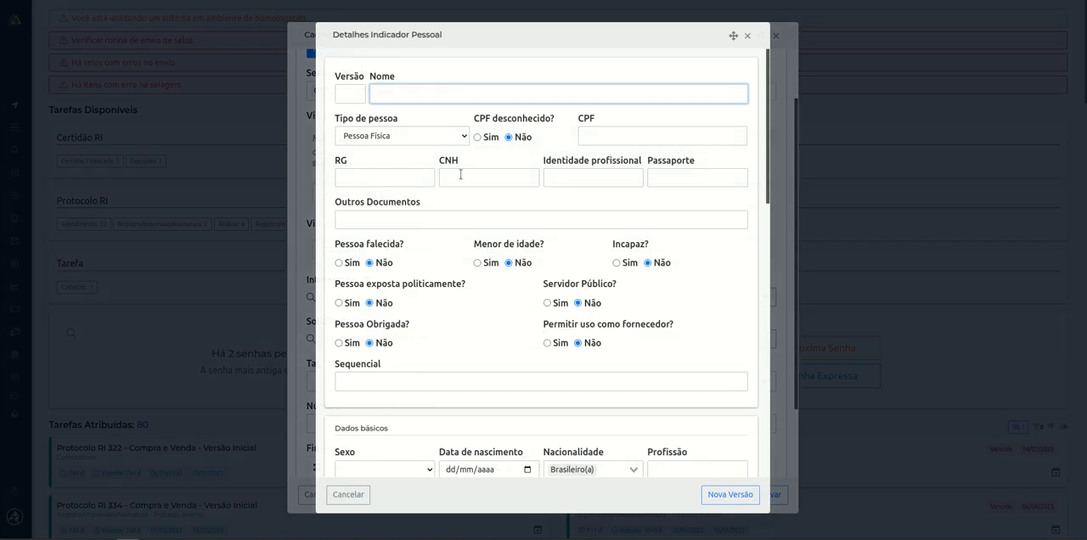
click(660, 141)
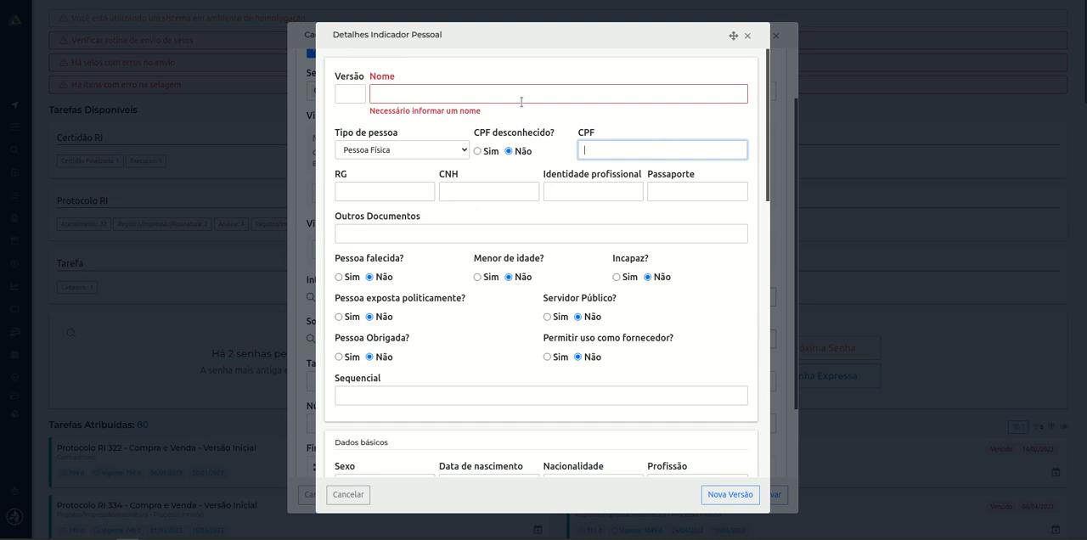
click(467, 94)
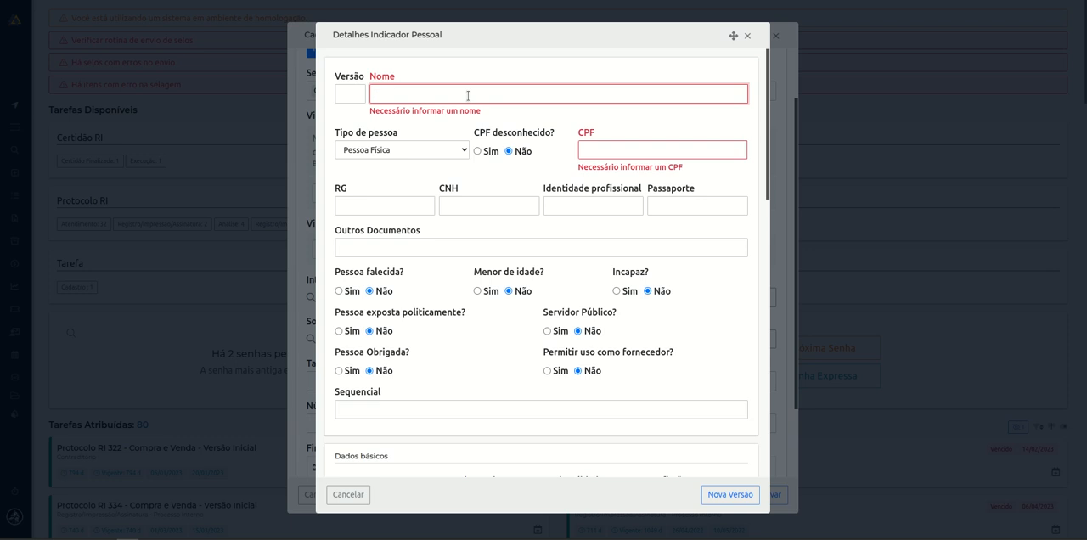
click(557, 130)
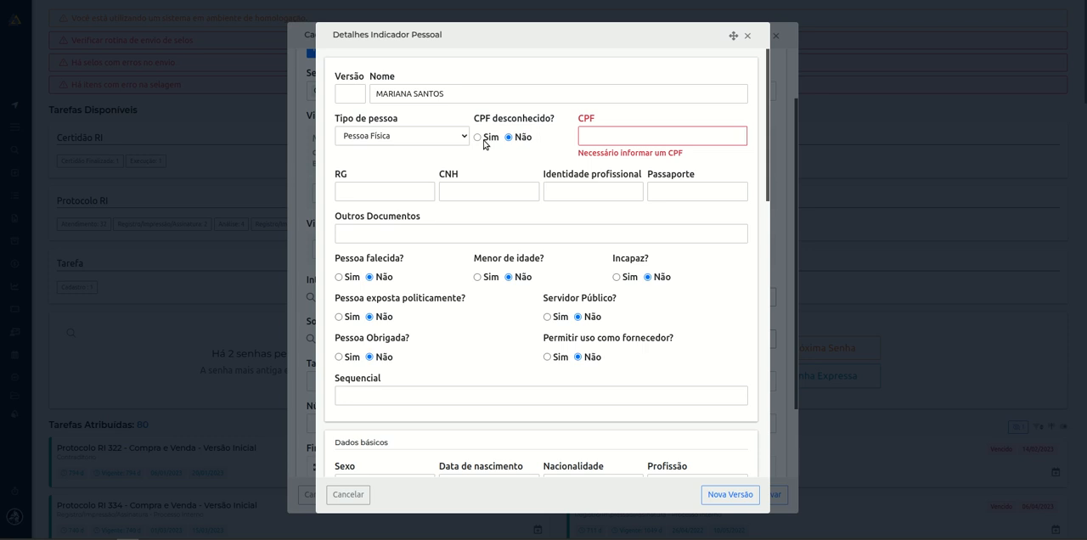
Switch the unknown CPF option to Sim and back to Não, and enter the person's CPF number.
click(479, 138)
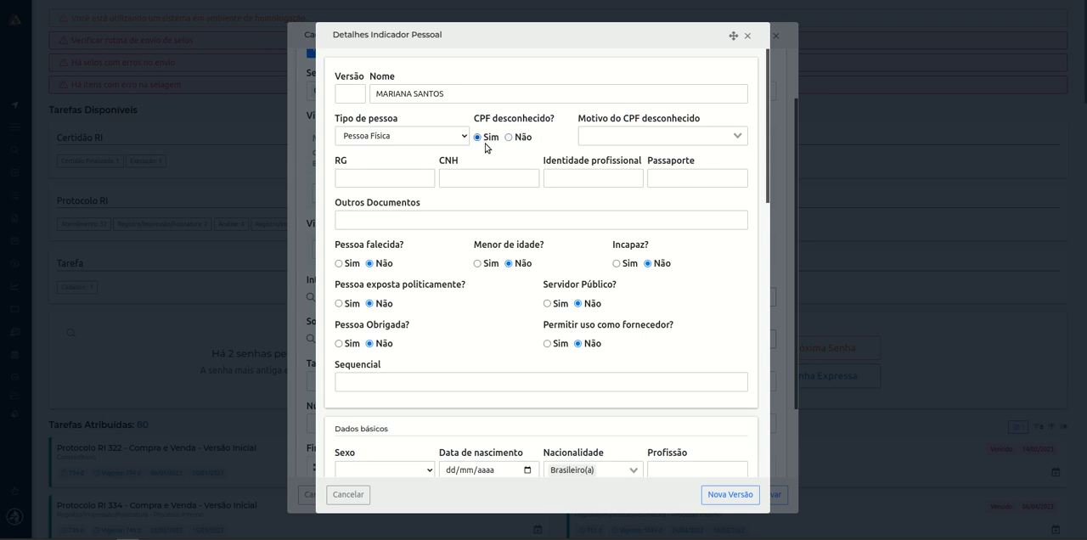
click(528, 141)
click(620, 134)
text(000.000.000-00)
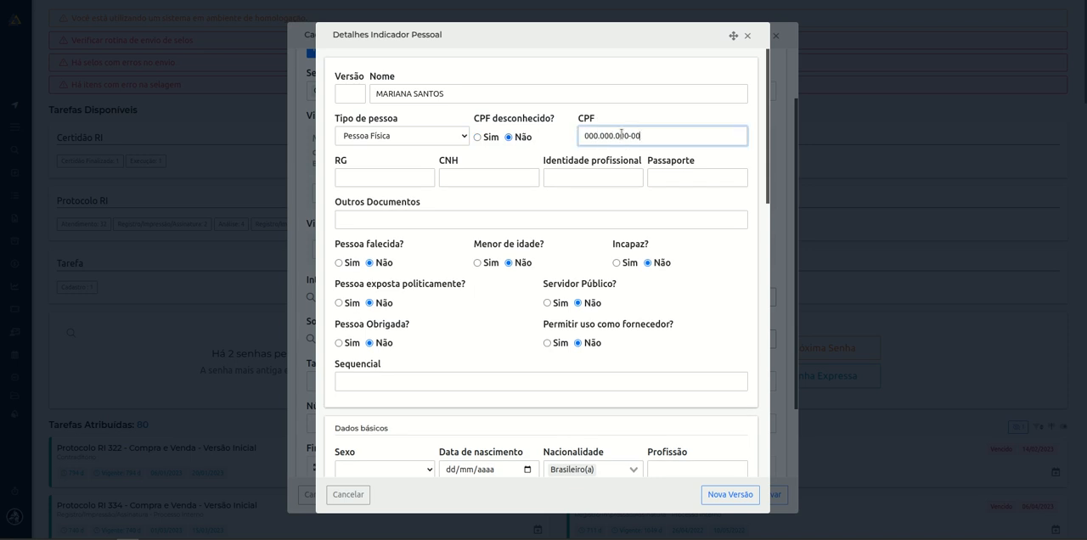
click(570, 148)
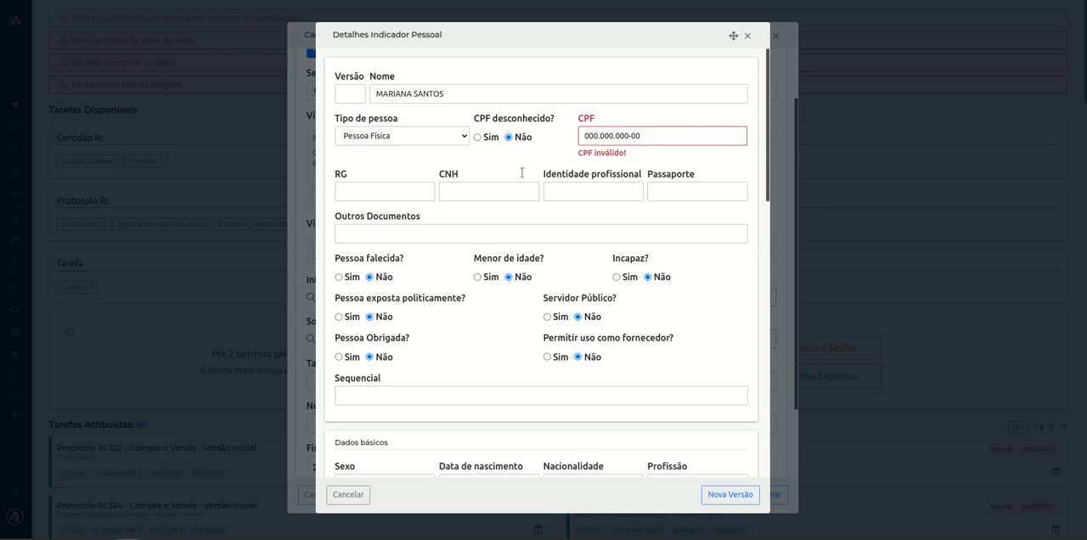
Toggle the unknown CPF option to Sim and back to Não to clear the field, and enter a different CPF number for the person.
click(477, 136)
click(663, 140)
click(522, 143)
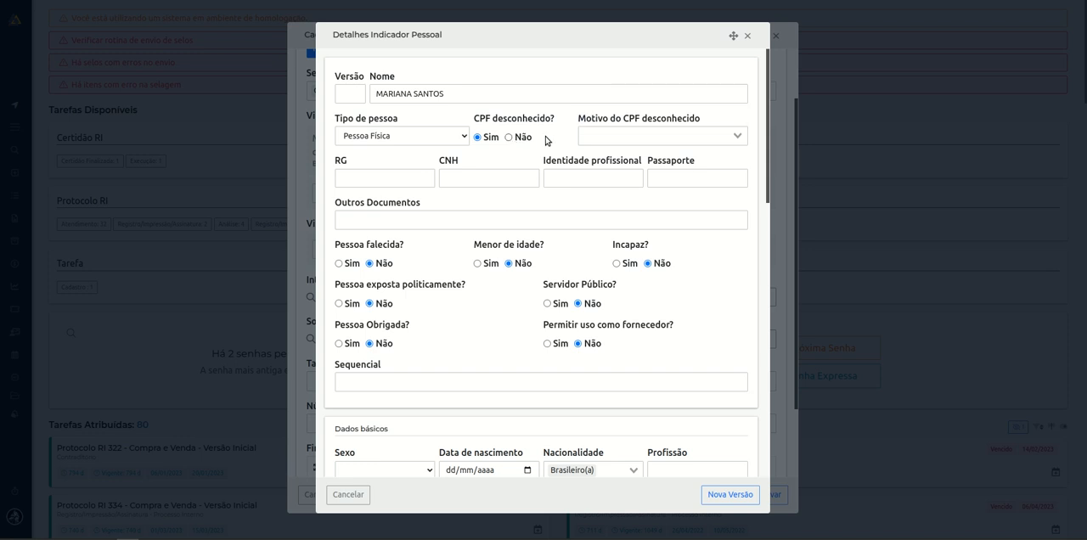
click(519, 138)
click(630, 133)
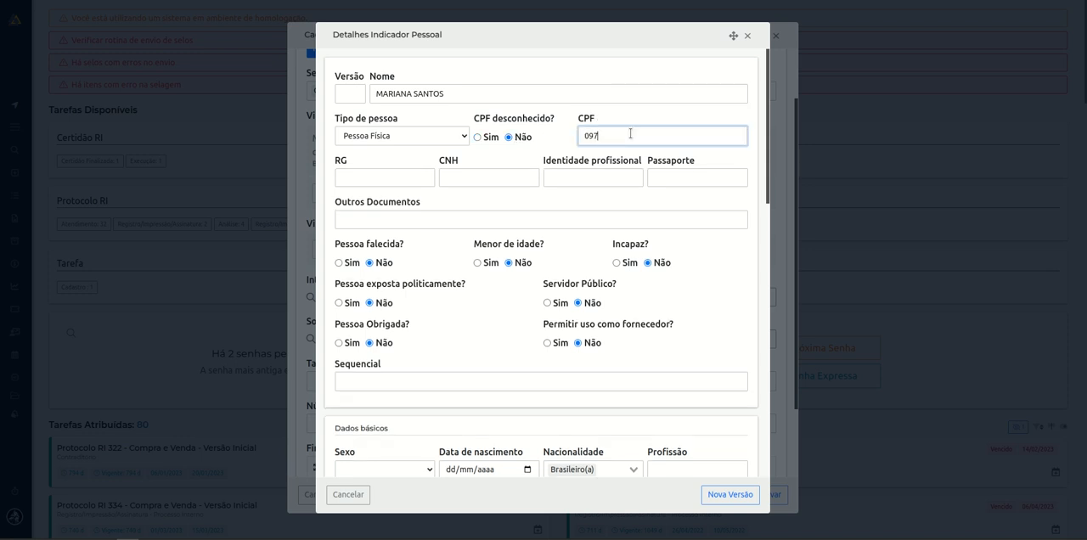
click(721, 416)
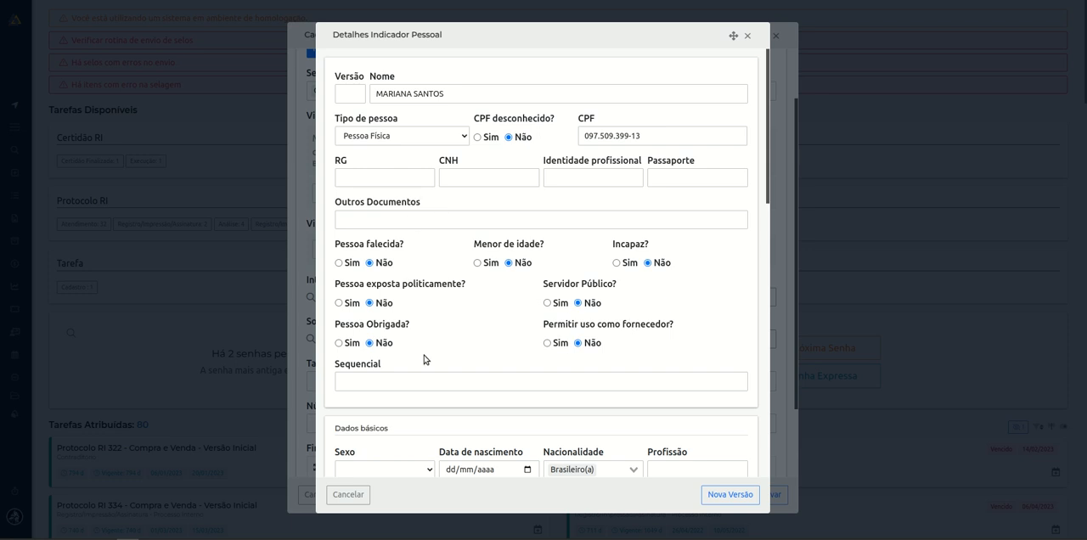
Fill in the person's e-mail in the Contato section of the record.
scroll(394, 301, down, 3)
scroll(388, 287, down, 2)
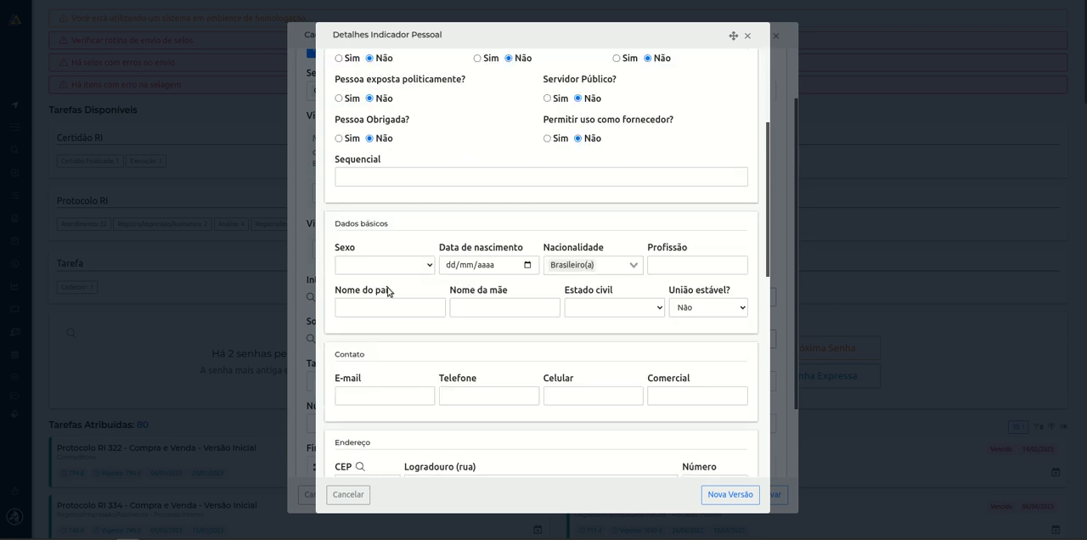
drag(334, 358, 385, 358)
click(390, 395)
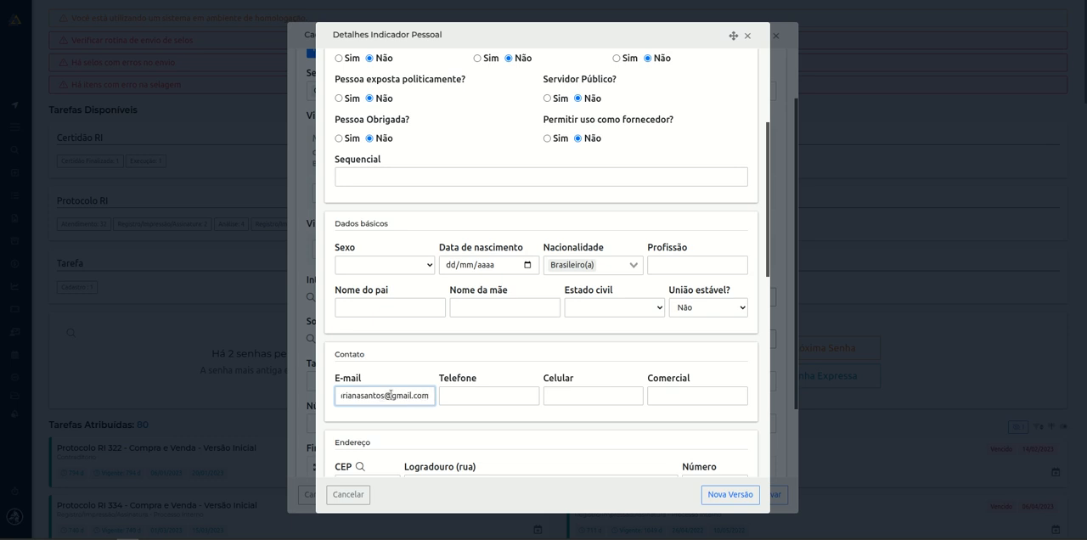
Save the person record as a new version and confirm continuing despite the duplicate CPF.
click(723, 495)
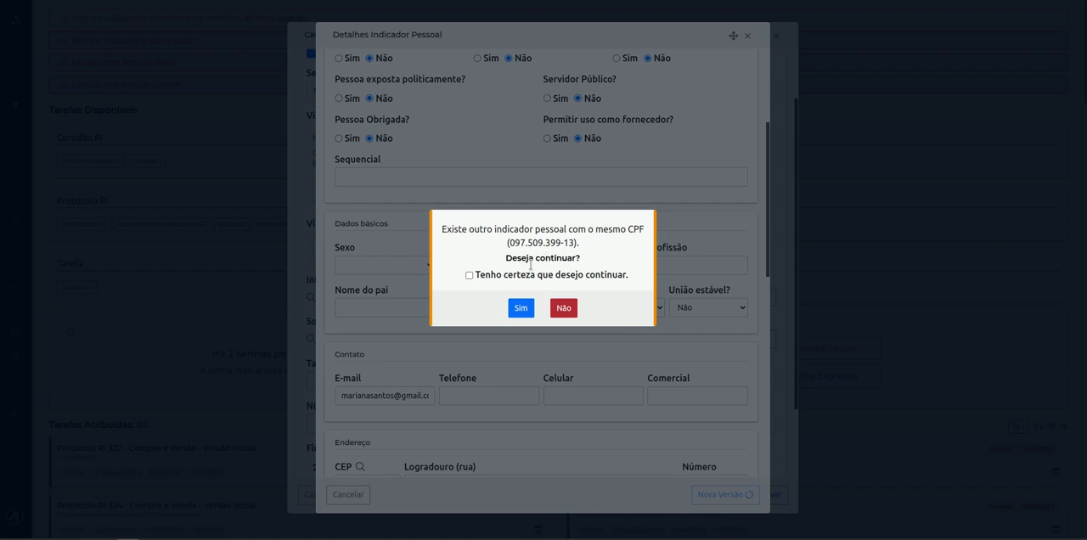
click(469, 275)
click(531, 314)
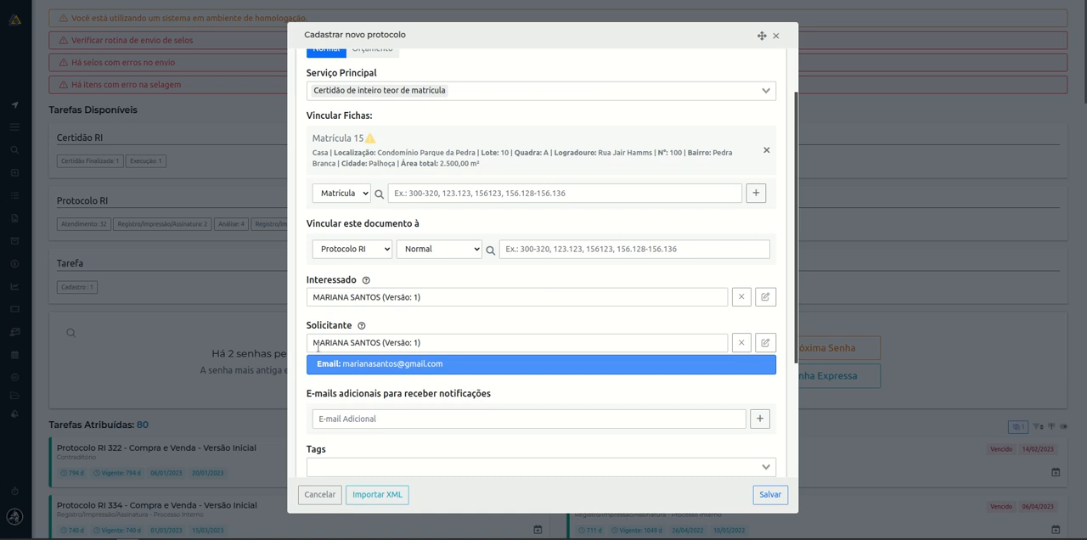
Remove the prefilled Solicitante, search by another first name, and select the registered person with a CPF and the surname Santos.
drag(447, 363, 307, 365)
click(580, 398)
click(741, 343)
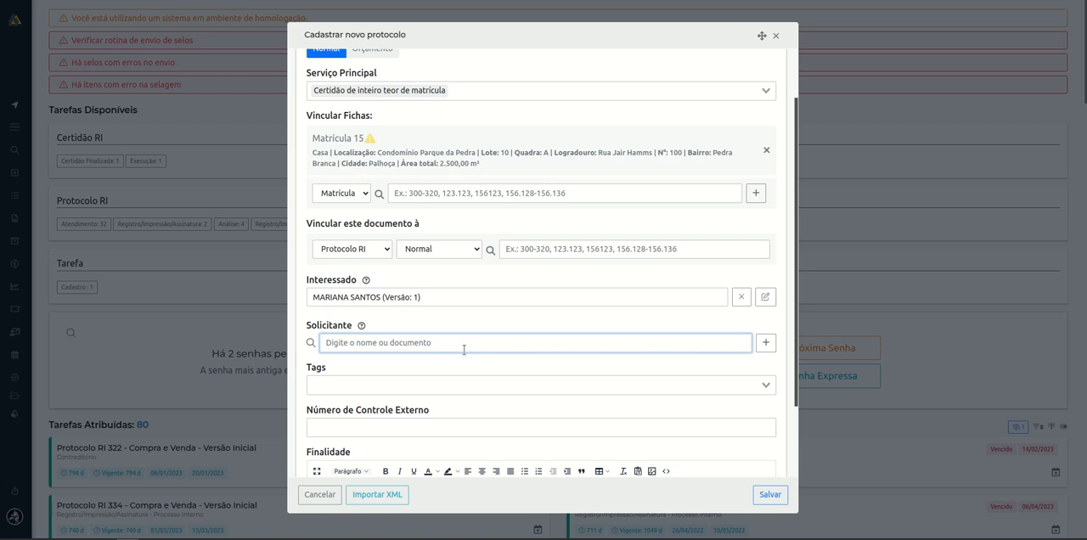
text(lucas)
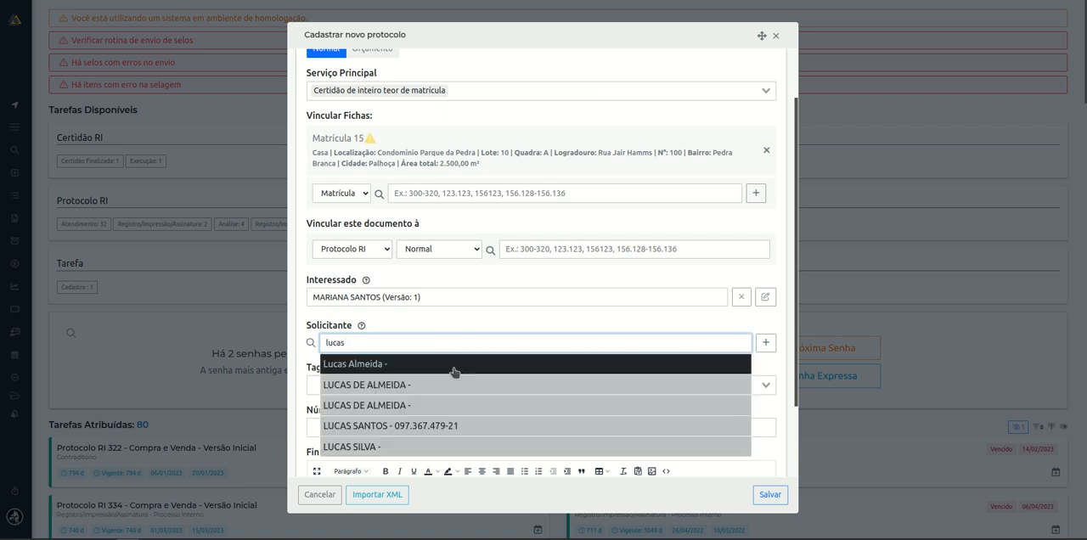
click(419, 428)
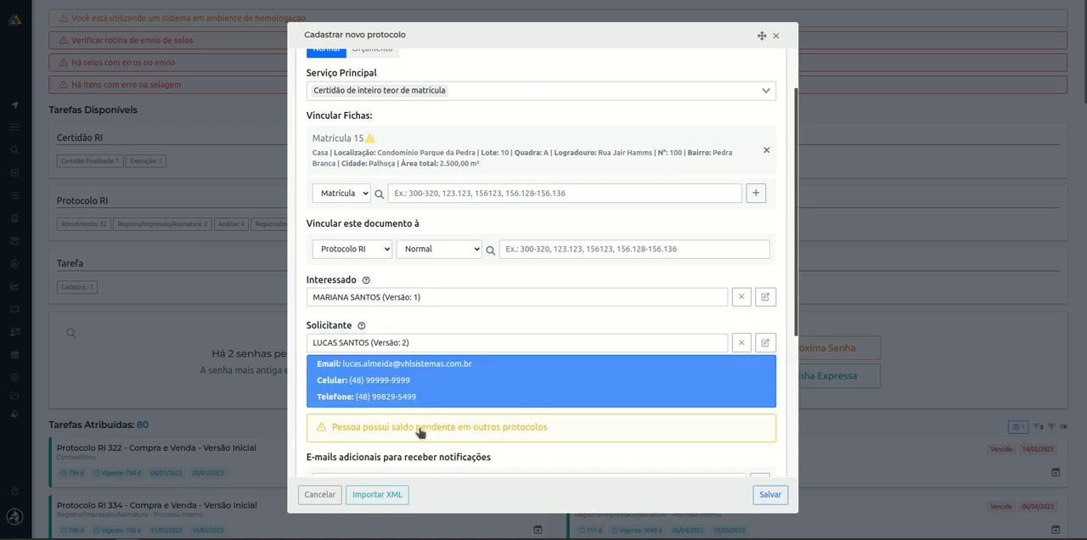
Examine the Solicitante's contact details and full record, including marriage and address data, and close the record without saving.
drag(316, 363, 446, 404)
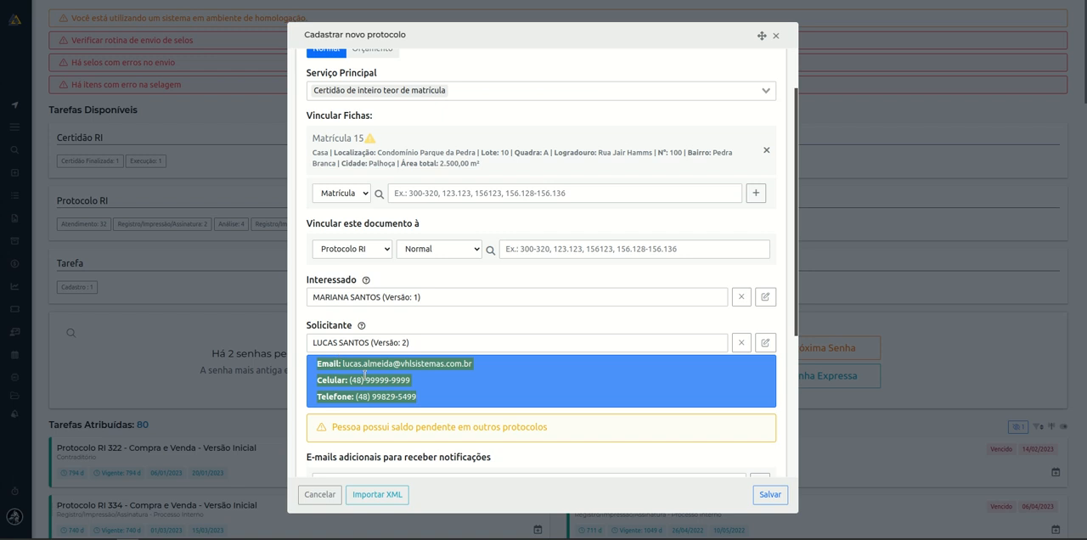
click(332, 347)
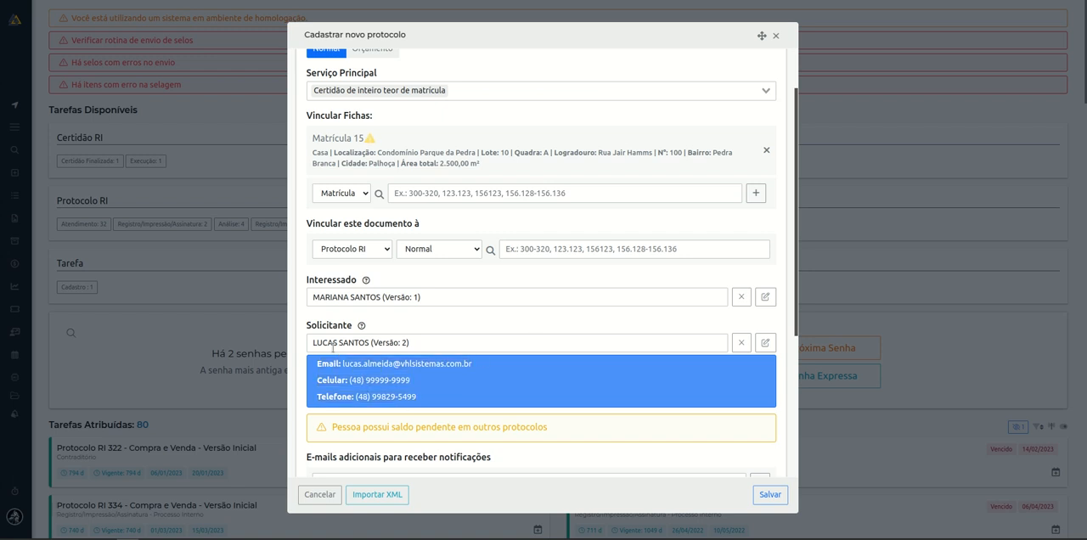
click(765, 343)
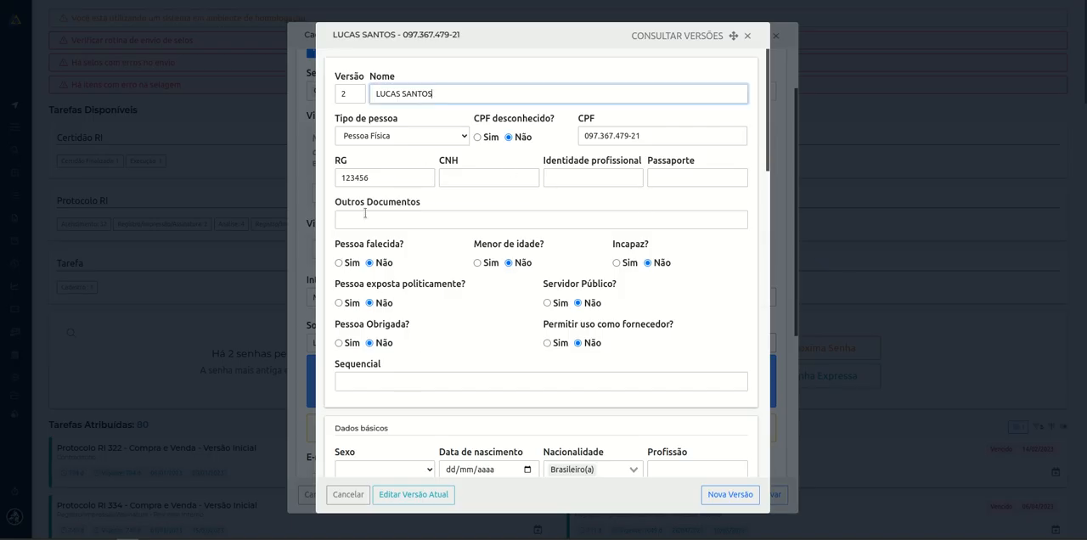
scroll(455, 284, down, 2)
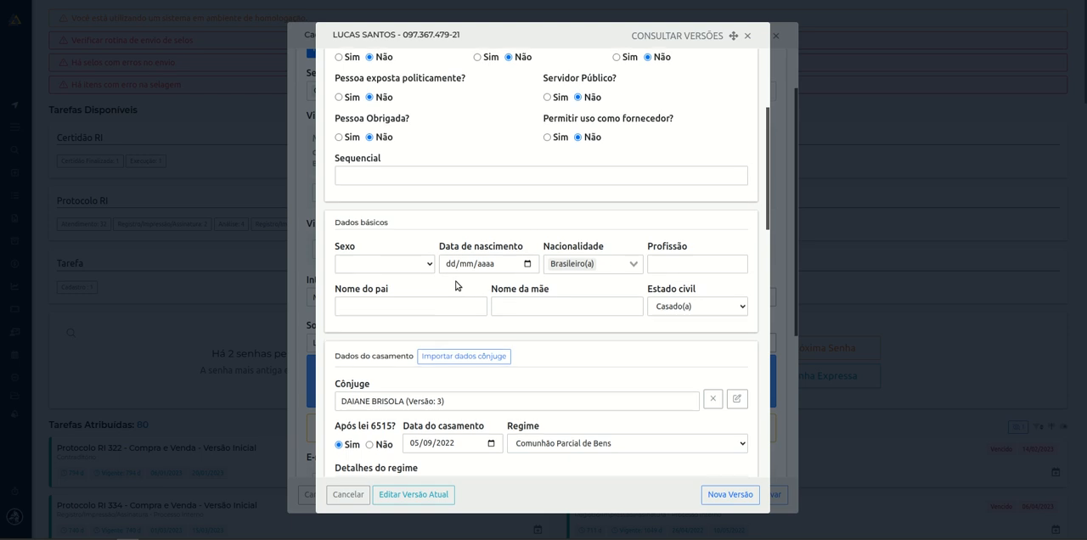
scroll(456, 284, down, 3)
scroll(456, 284, up, 2)
scroll(456, 287, down, 5)
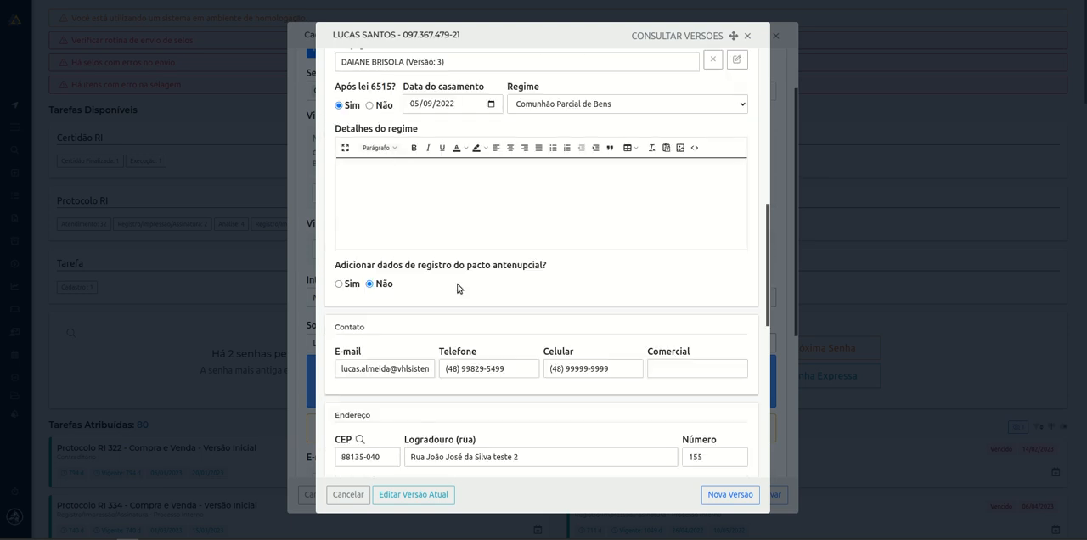
click(398, 300)
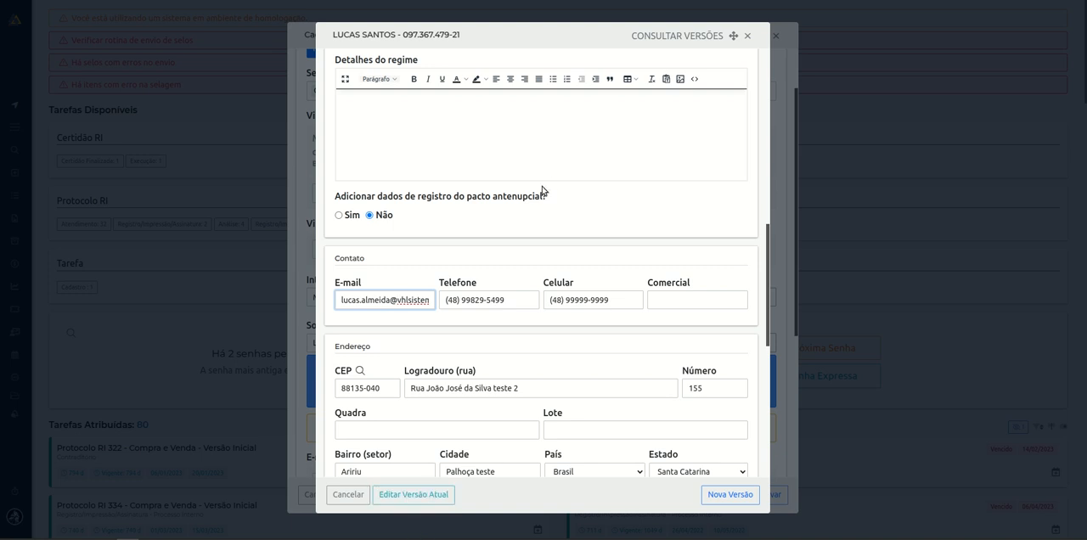
click(747, 36)
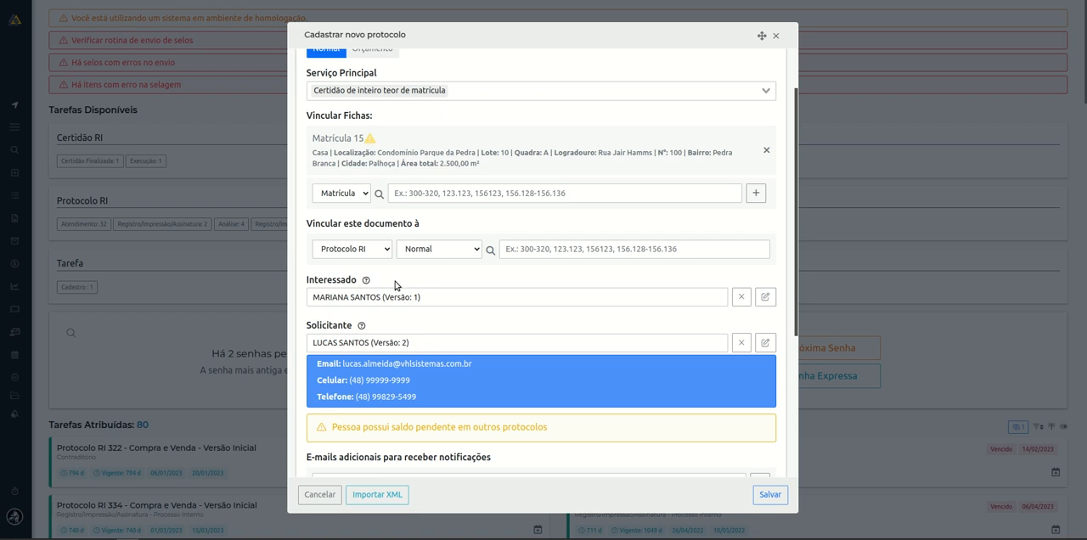
Review the list of protocols in which the Solicitante has a pending balance, and close it.
scroll(453, 288, down, 3)
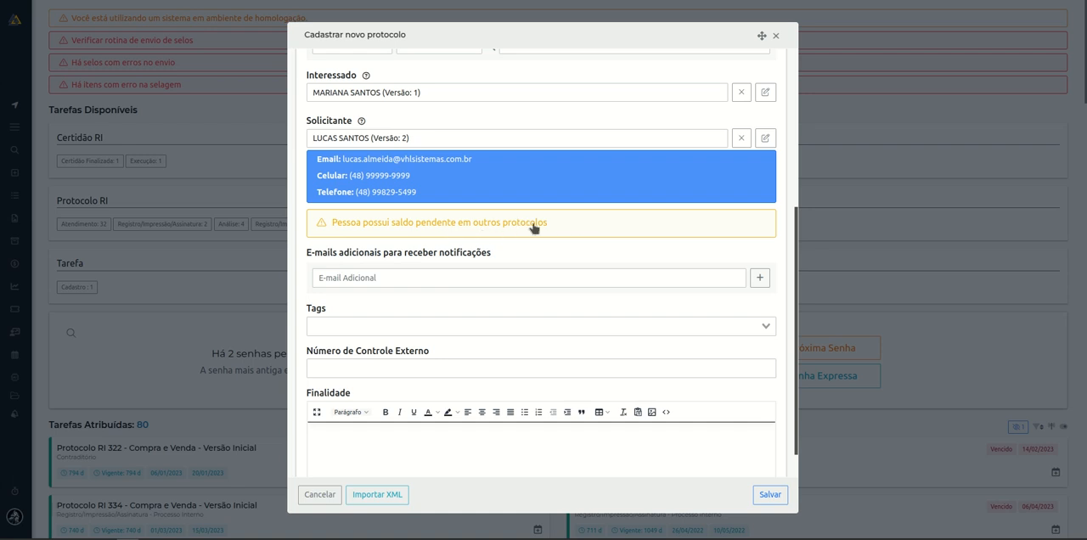
click(412, 224)
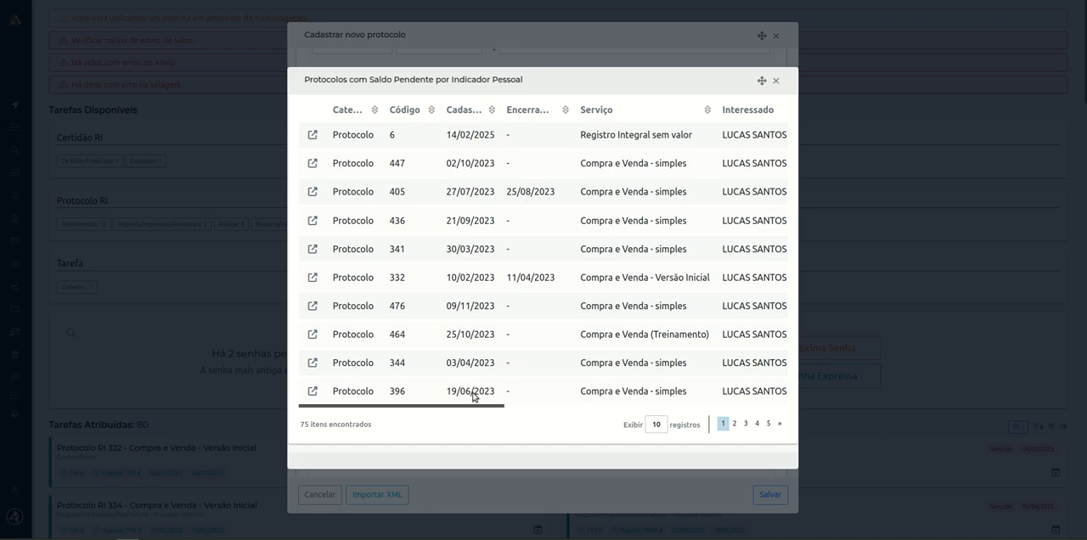
drag(499, 406, 286, 416)
click(775, 80)
Examine the field for additional notification e-mails together with the Solicitante's registered e-mail.
scroll(396, 272, down, 1)
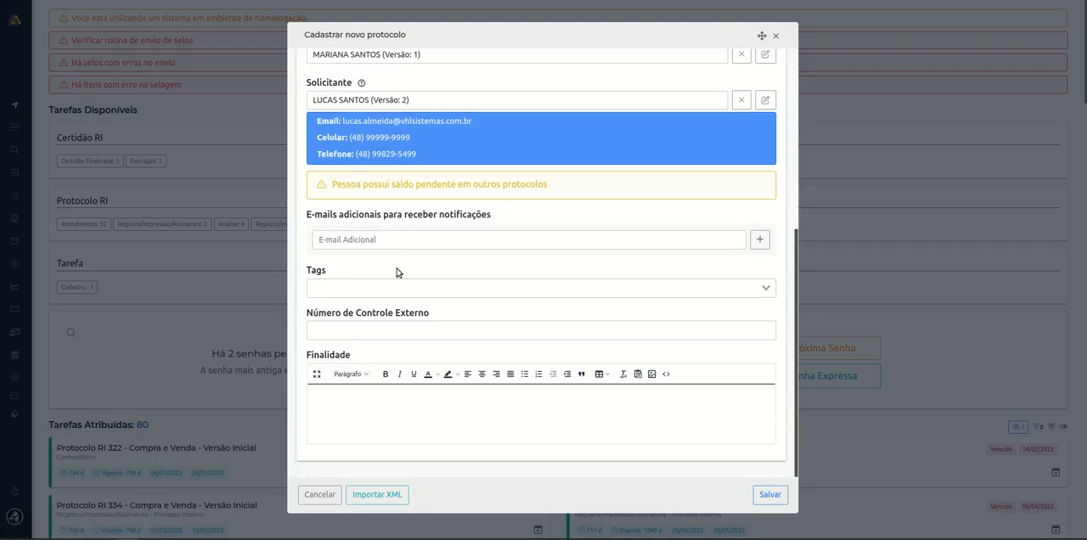
drag(307, 214, 534, 217)
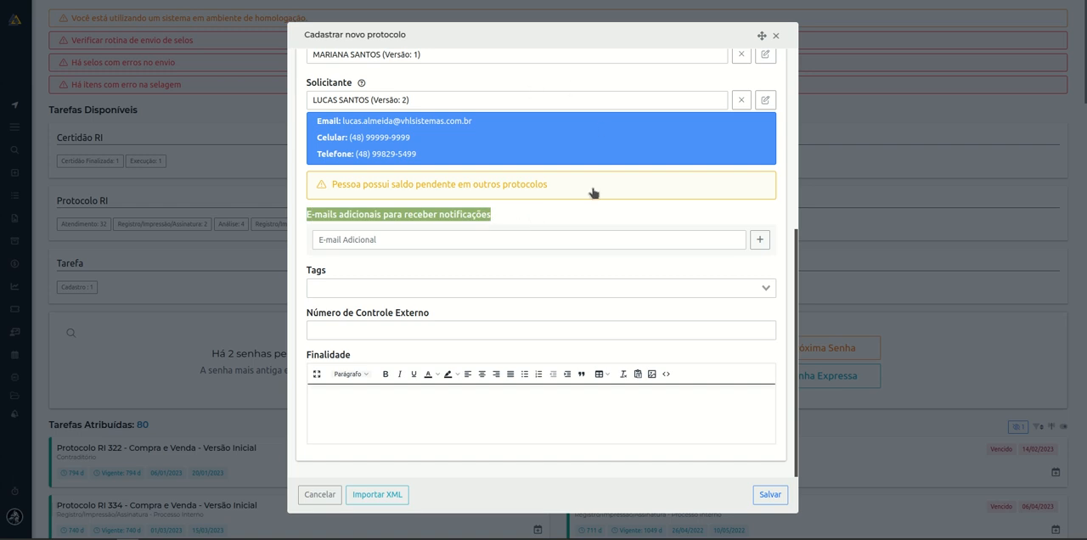
click(515, 260)
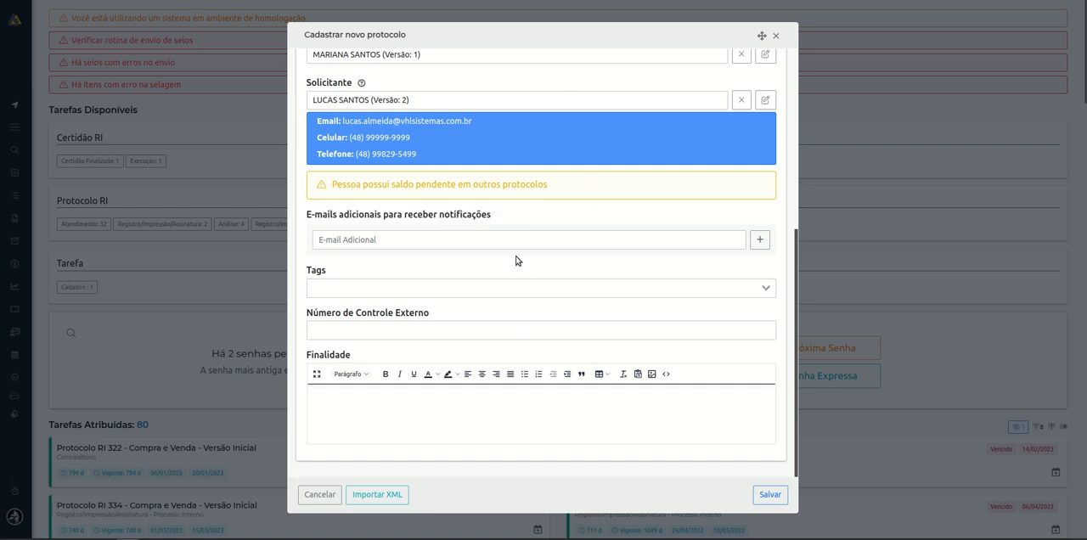
scroll(500, 255, up, 1)
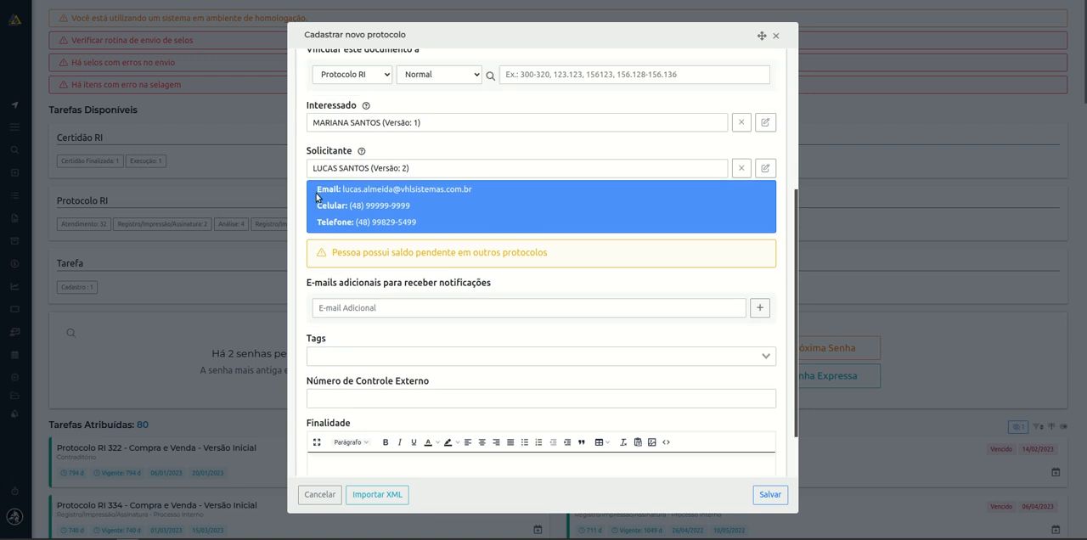
drag(338, 189, 483, 201)
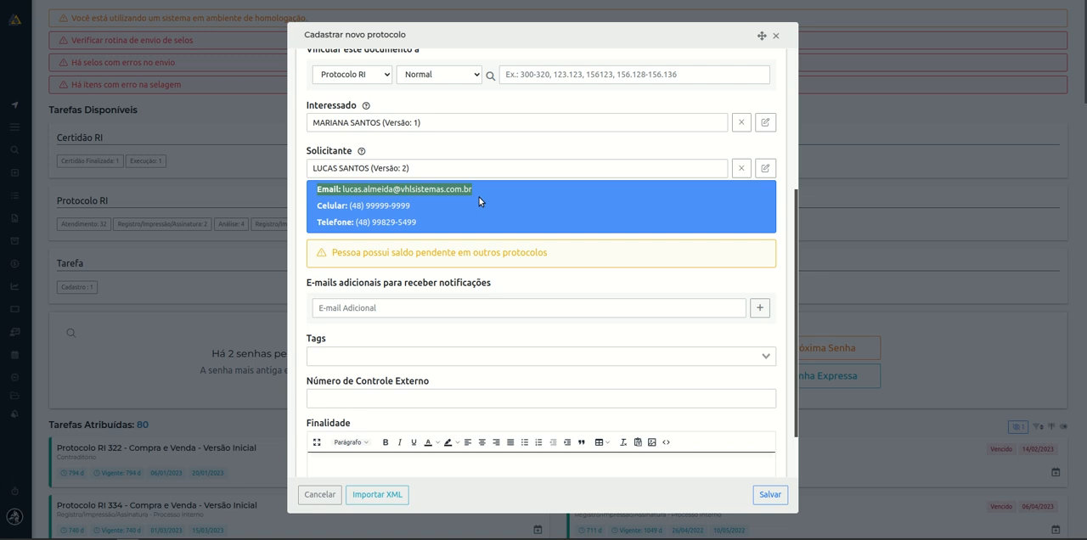
click(314, 294)
drag(305, 289, 490, 287)
scroll(455, 274, down, 1)
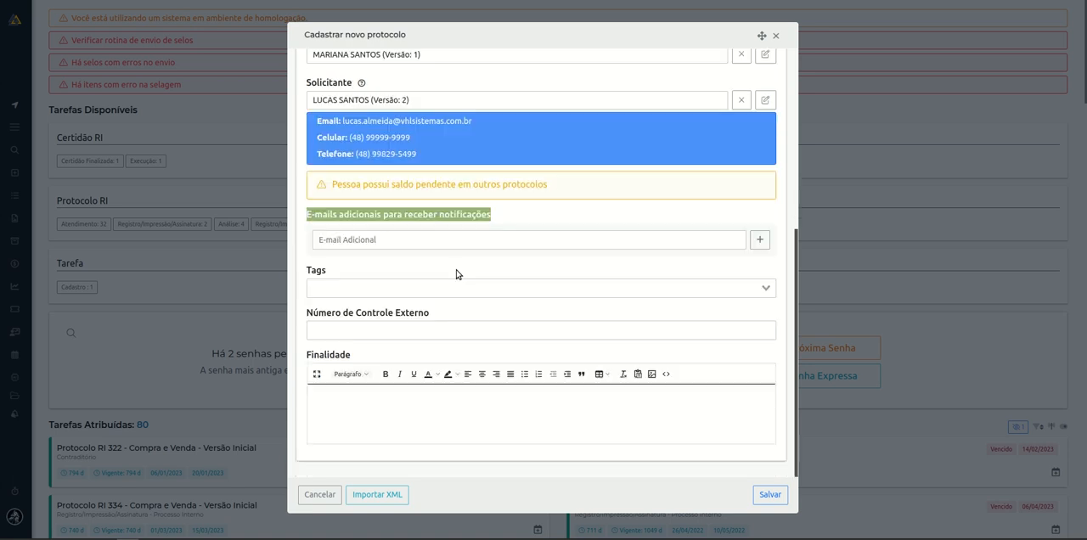
Examine the Tags, Número de Controle Externo and Finalidade fields, and review the whole protocol form from start to end.
drag(306, 270, 440, 273)
click(452, 273)
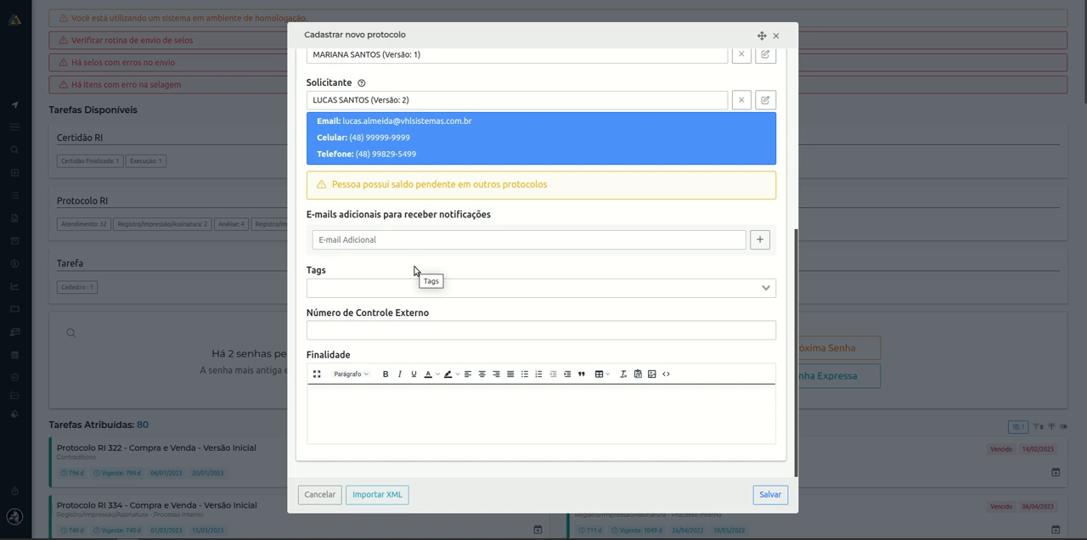
drag(307, 314, 491, 318)
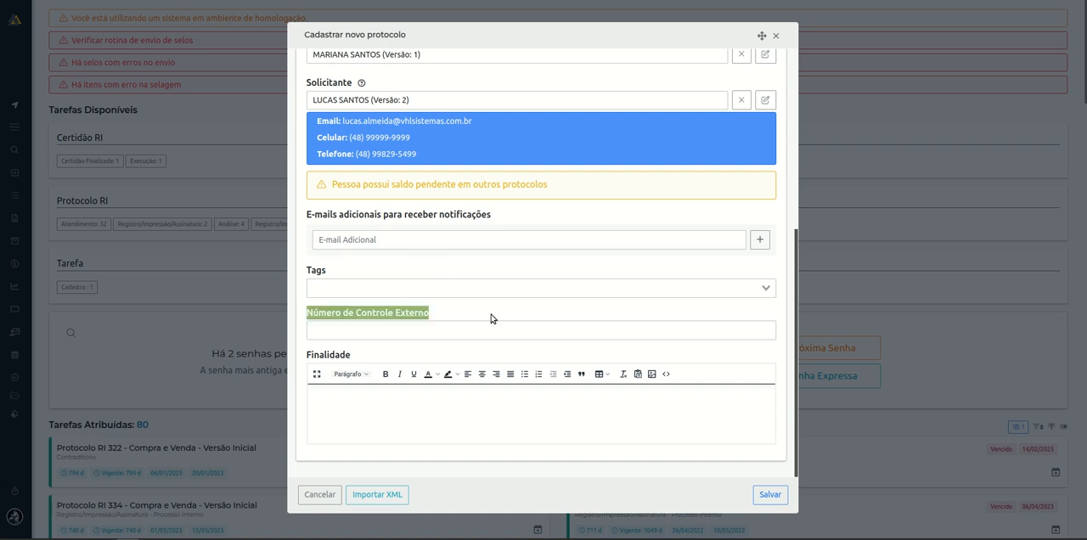
click(496, 317)
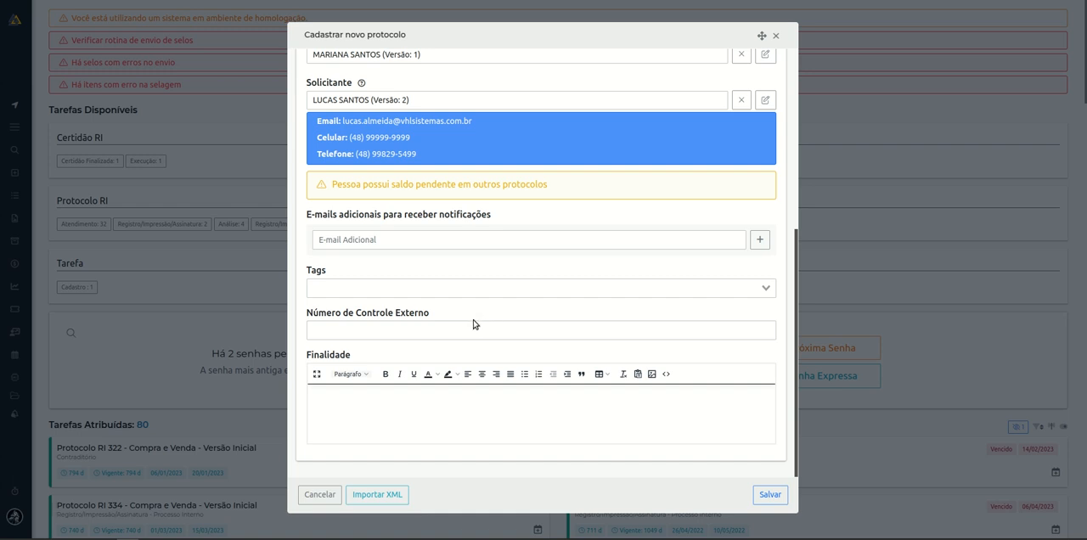
drag(304, 318, 449, 319)
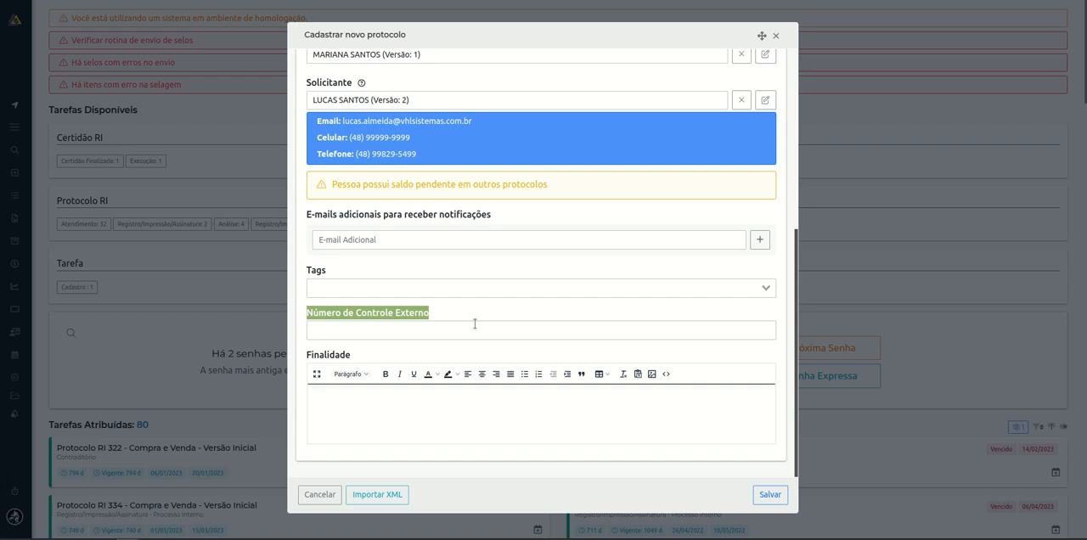
click(459, 312)
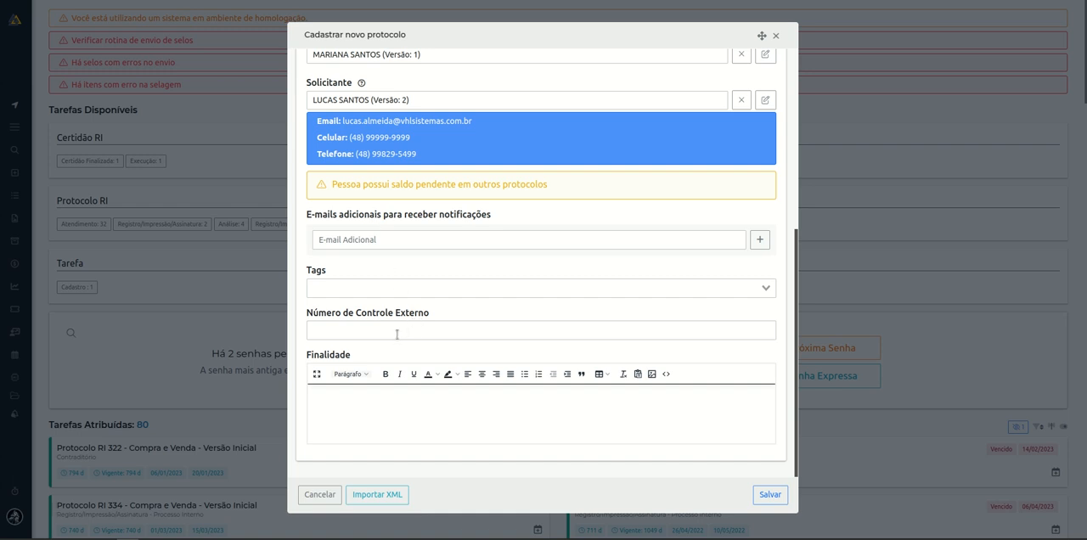
drag(309, 358, 359, 367)
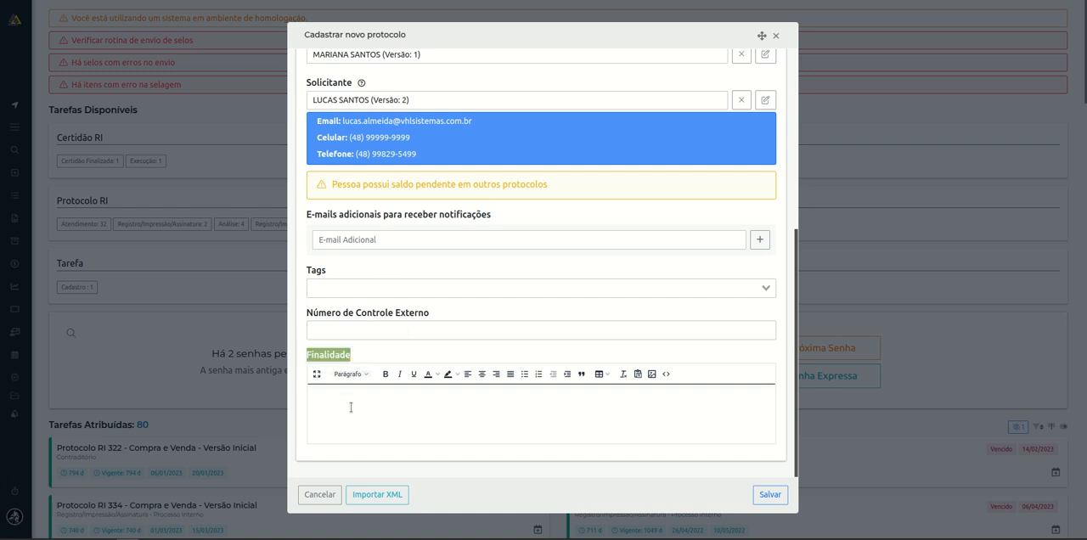
click(418, 413)
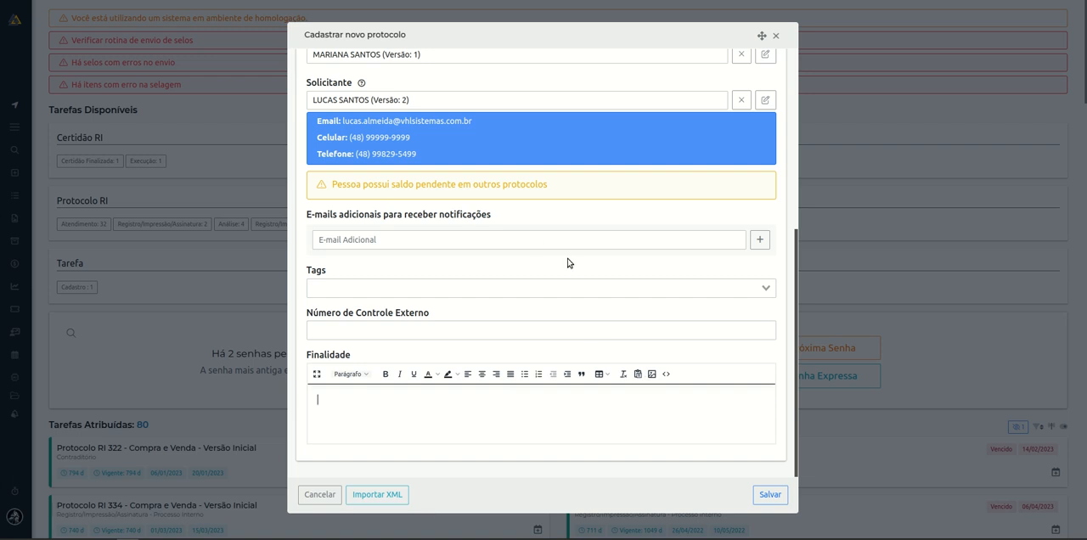
scroll(655, 354, up, 4)
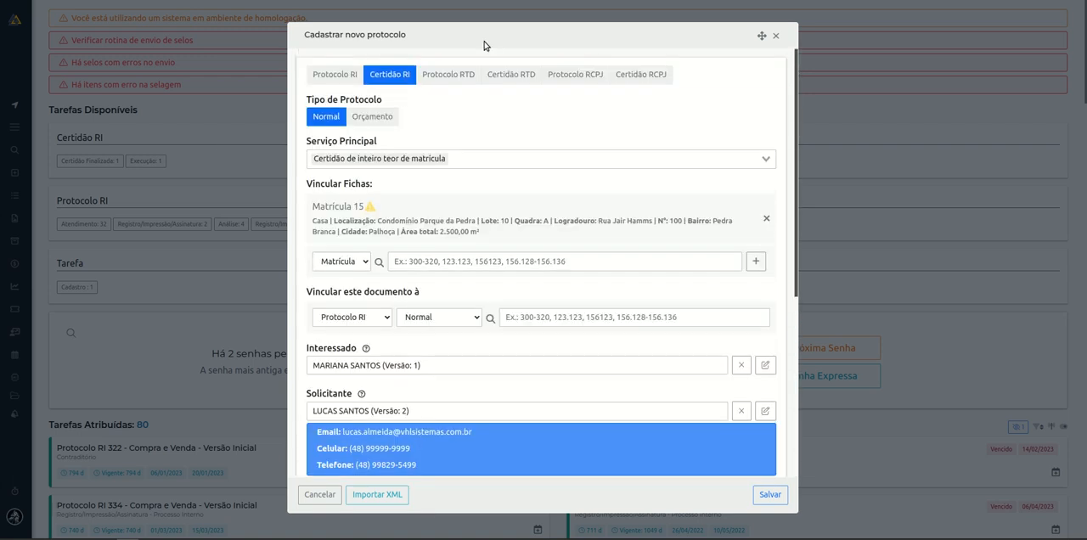
scroll(543, 429, down, 5)
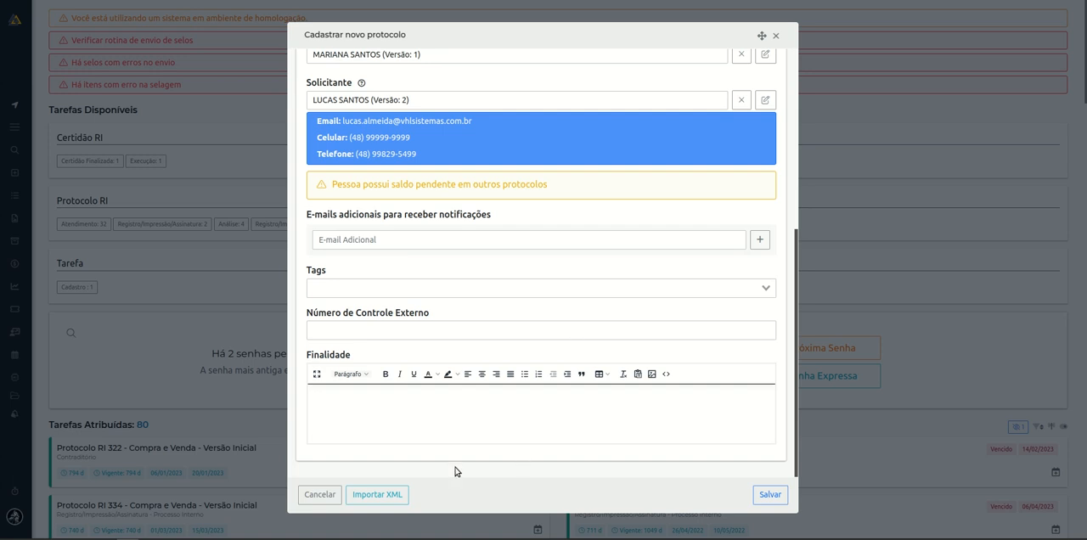
Examine the XML import options for protocol registration, and close them without importing a file.
click(394, 501)
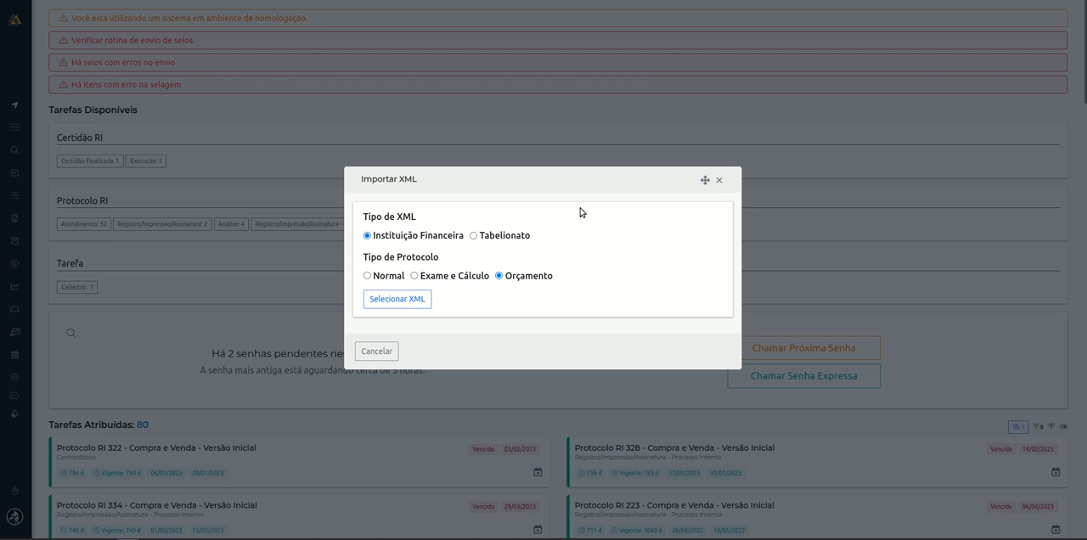
click(365, 350)
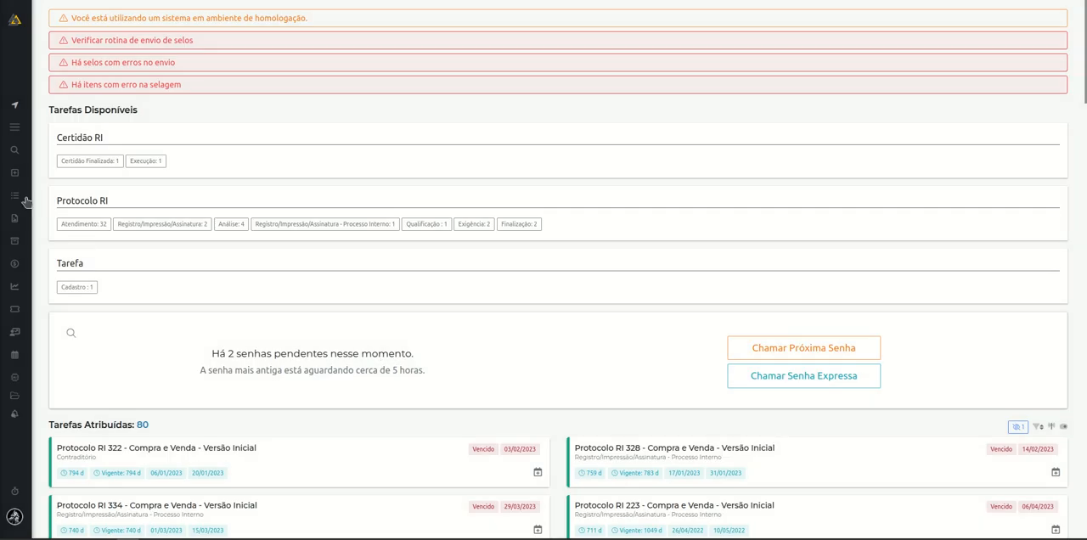
Start a new Certidão RI quote with main service Certidão de inteiro teor de matrícula and link matrícula 15.
click(13, 172)
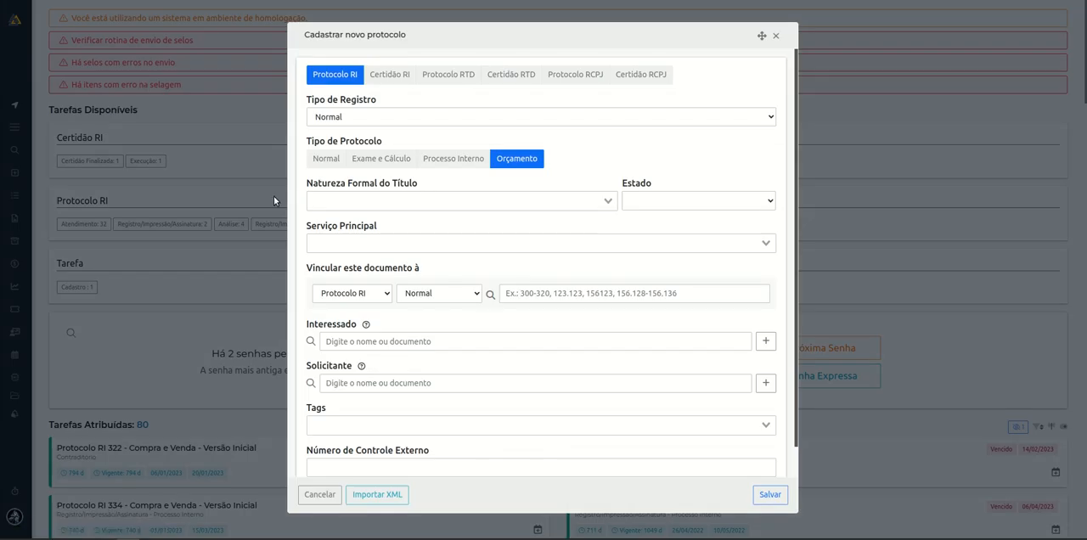
click(376, 78)
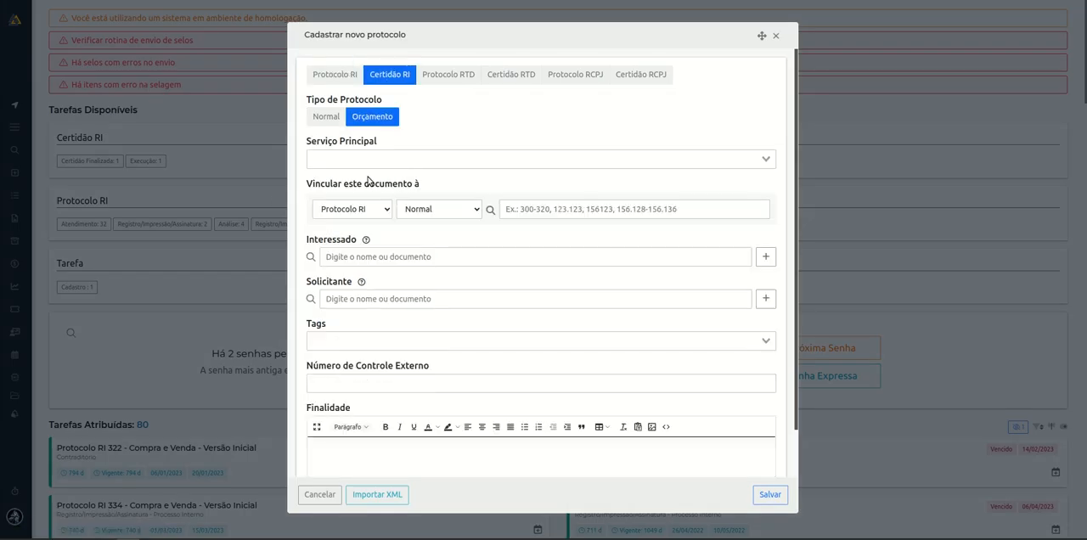
click(374, 165)
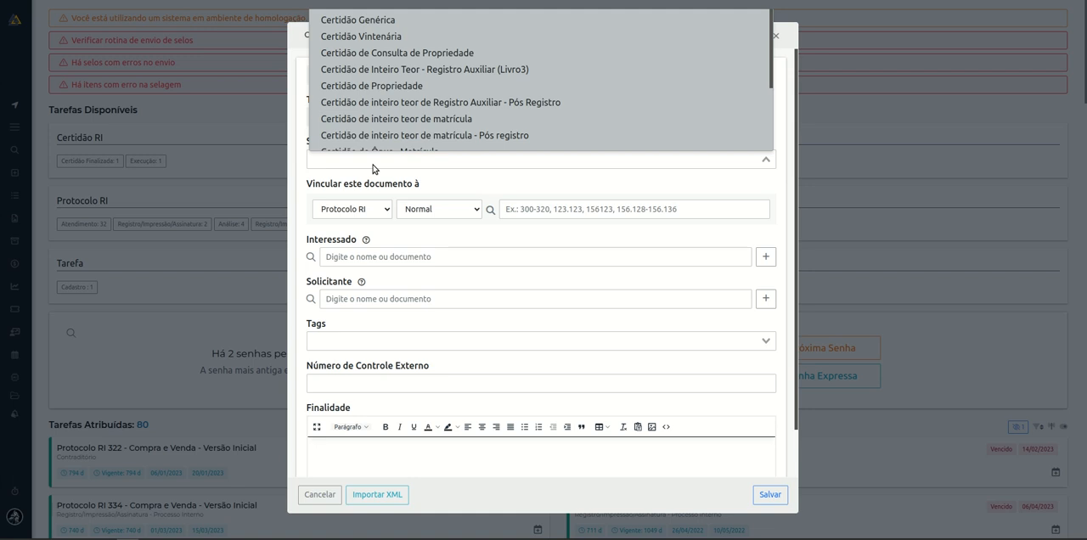
text(inte)
click(399, 122)
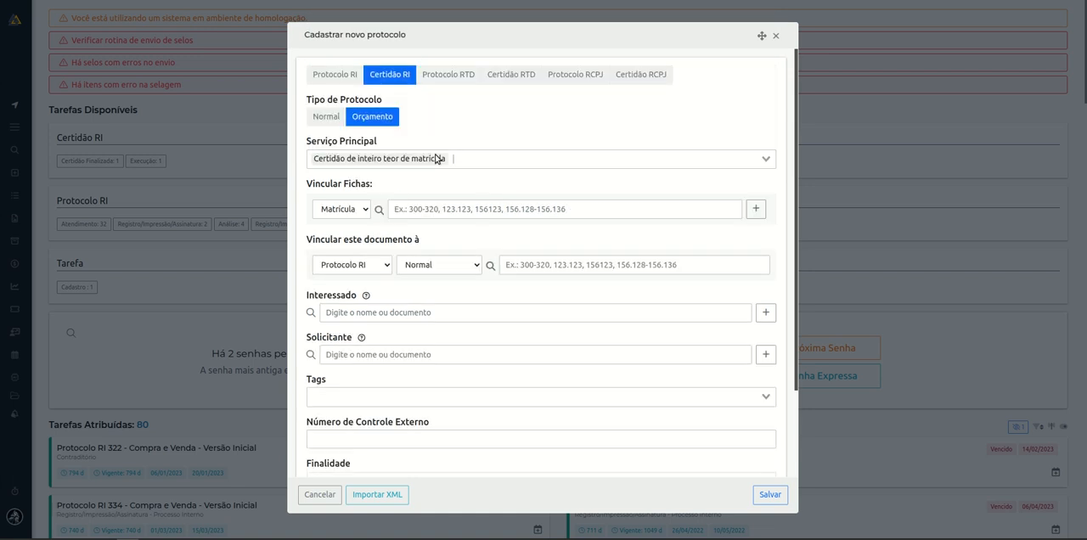
click(437, 208)
text(15)
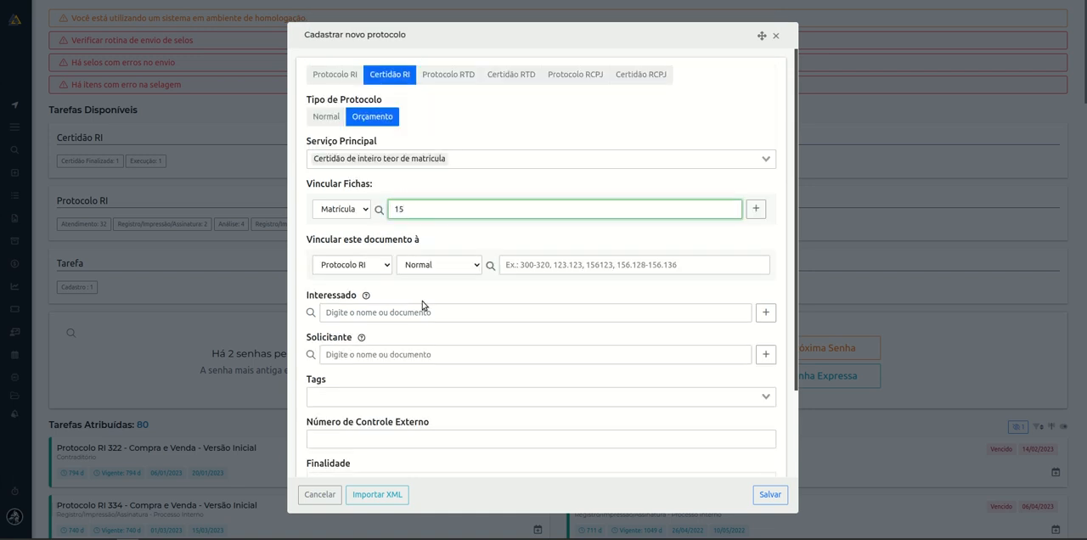
Add the registered person (version 1) as Interessado and Solicitante, and save the quote.
click(416, 315)
text(mariana)
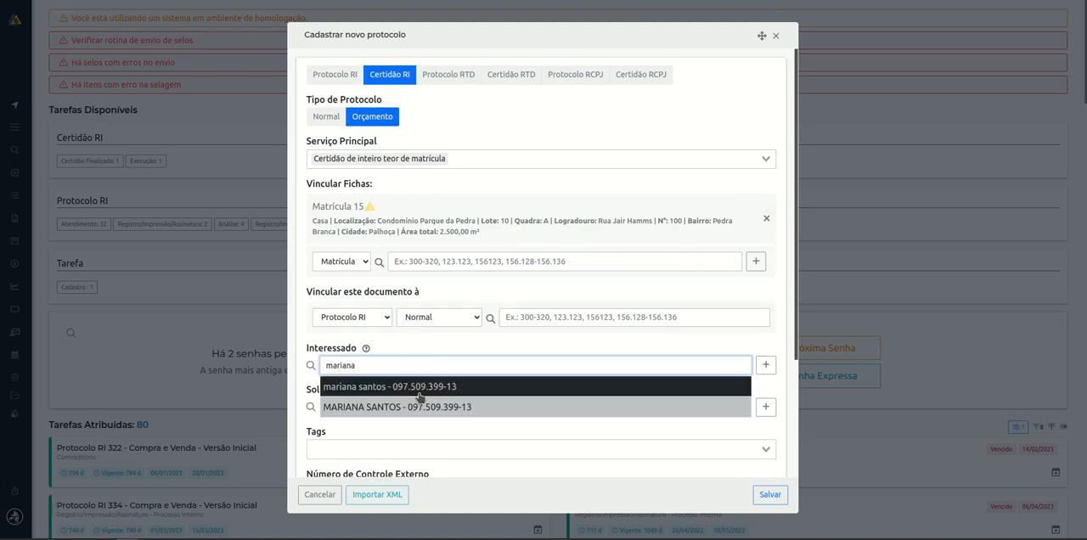
click(435, 407)
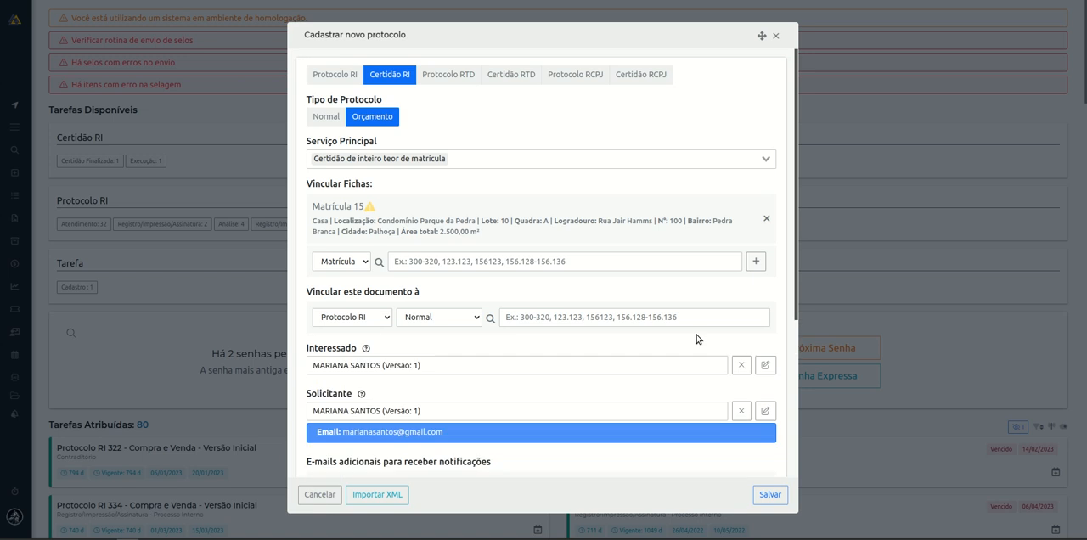
scroll(458, 382, down, 3)
scroll(475, 436, up, 3)
click(771, 495)
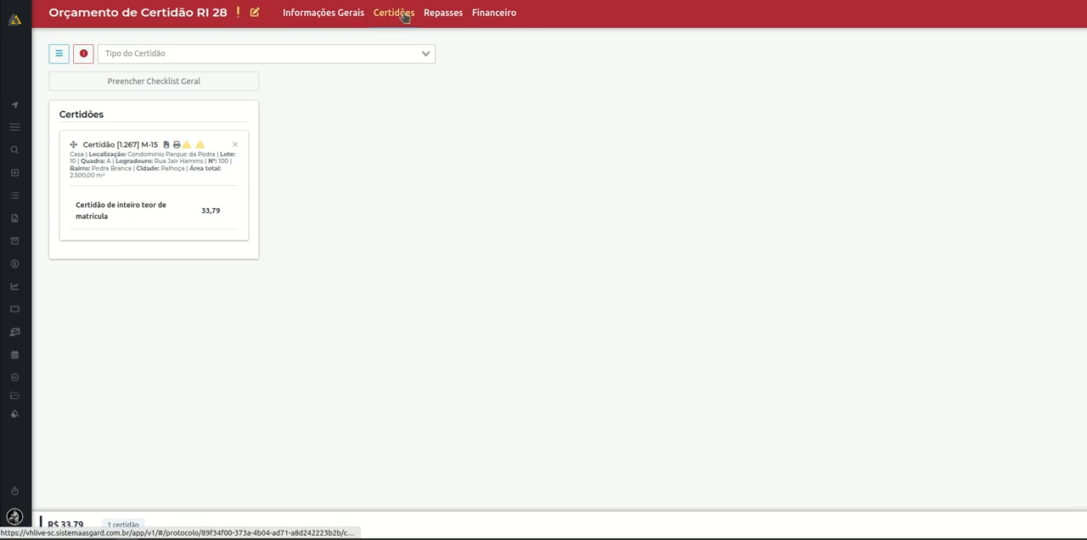
Convert the Certidão RI quote into an order from its general information, keeping Normal priority.
click(336, 18)
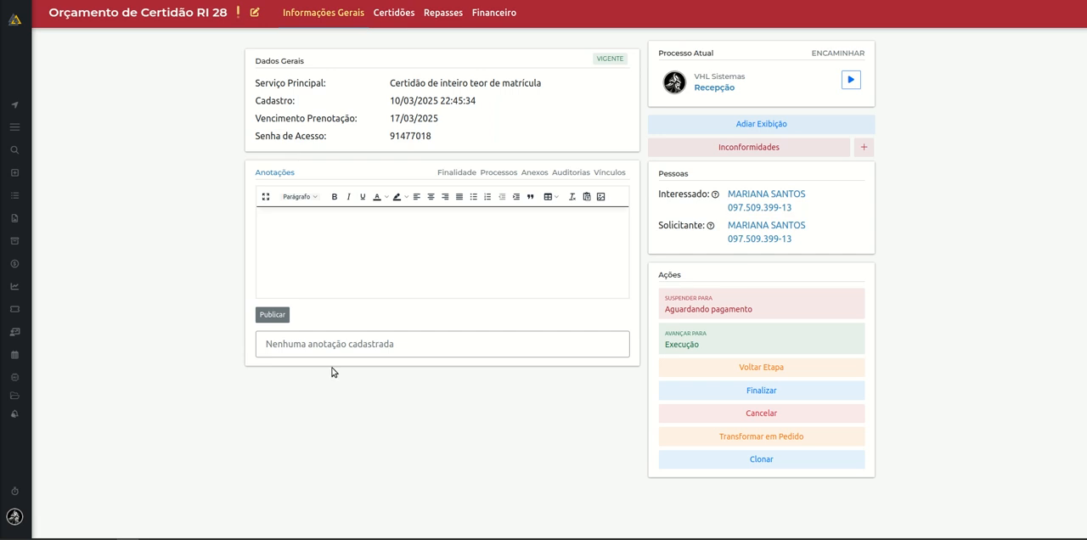
click(795, 445)
click(732, 412)
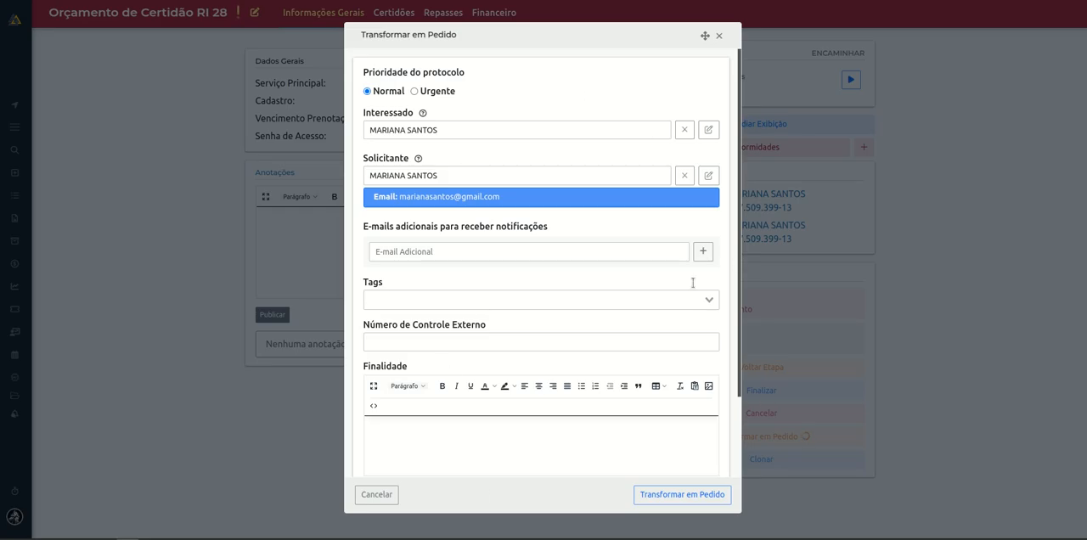
click(676, 497)
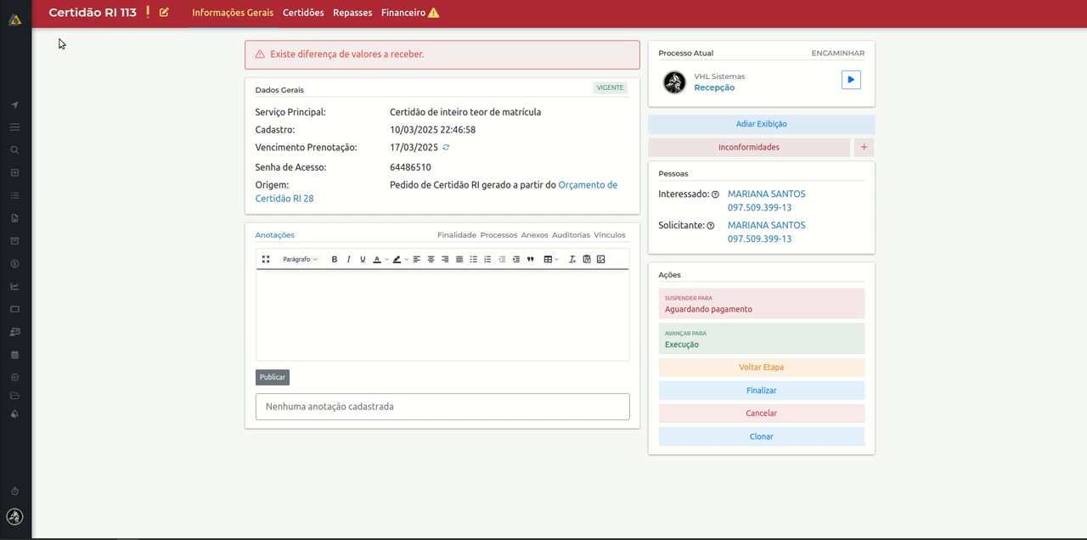
Examine the new order's protocol number and its access password in the general data.
drag(45, 17, 135, 20)
click(151, 75)
drag(388, 170, 445, 175)
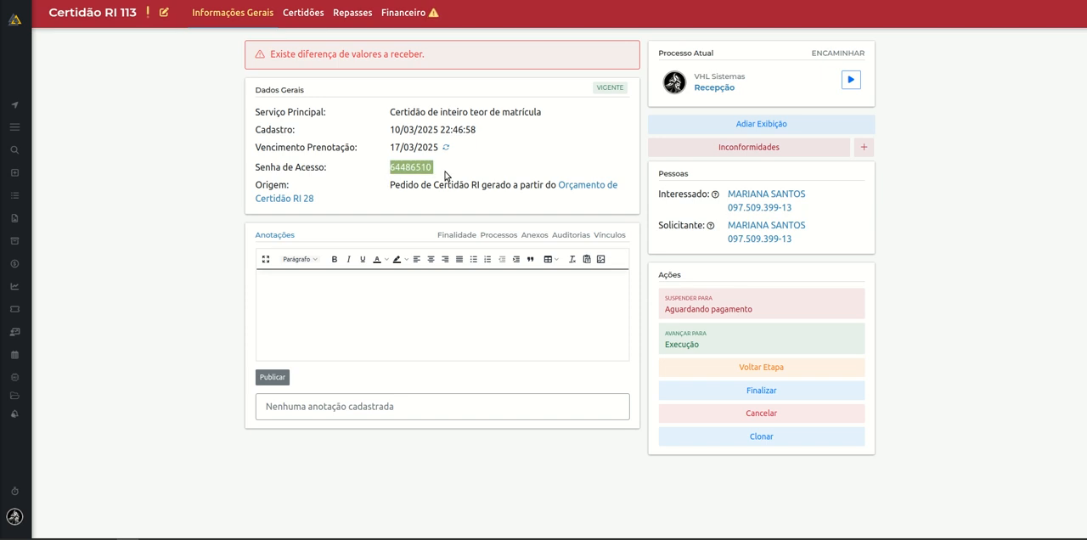
click(513, 163)
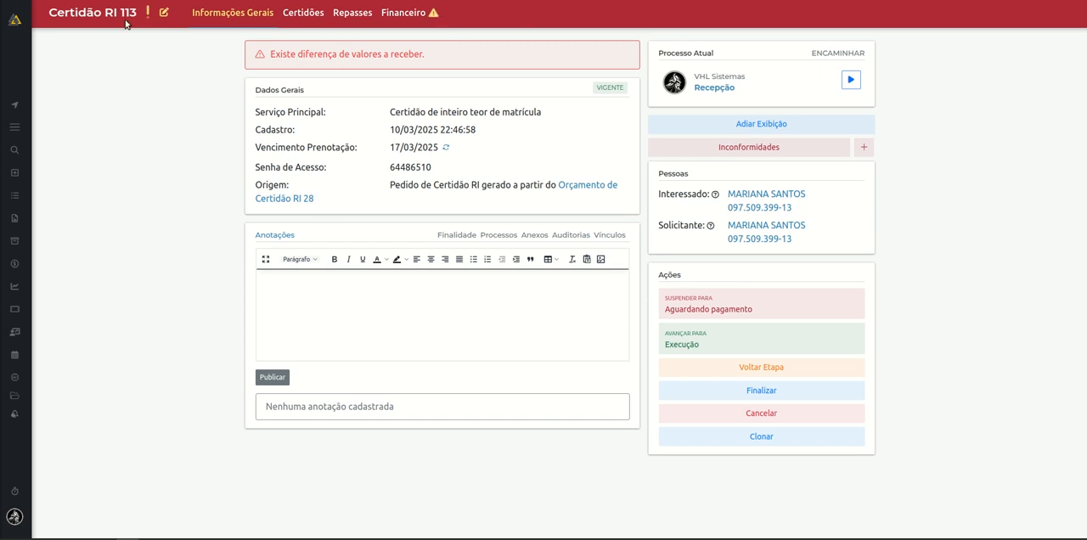
Review the list of ongoing processes involving the protocol's linked matrícula, and close it.
mouse_move(146, 19)
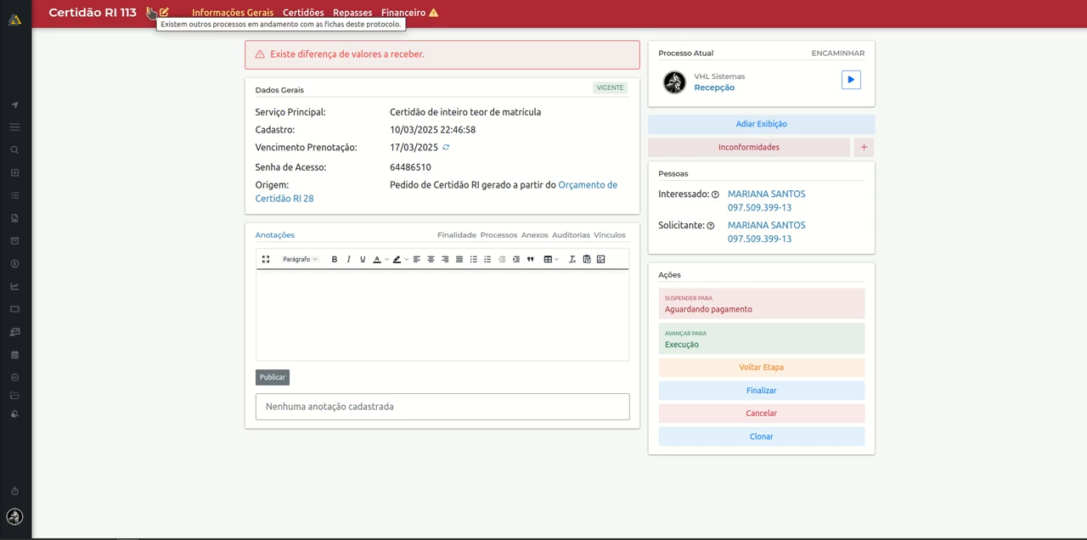
click(149, 12)
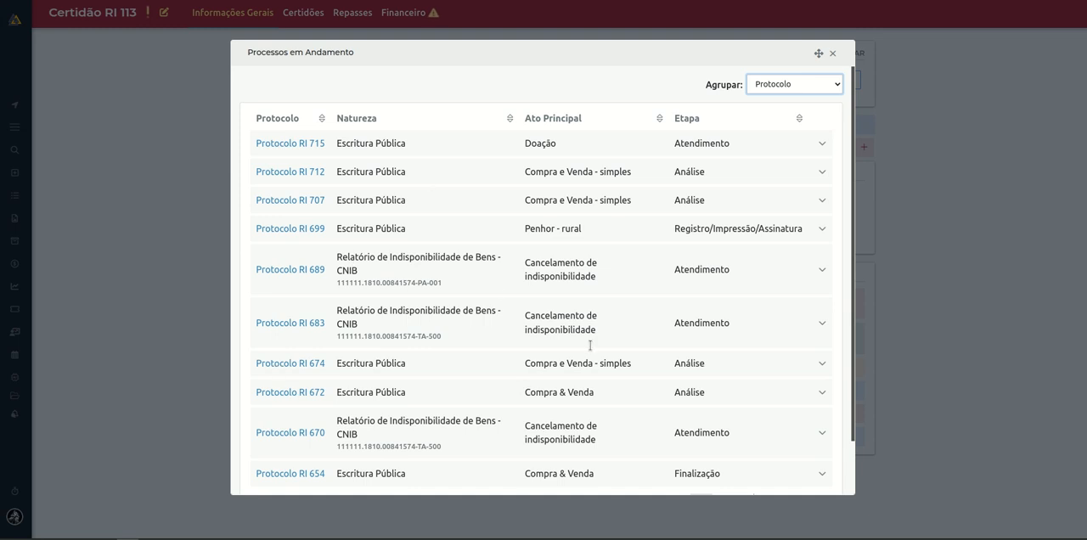
click(833, 54)
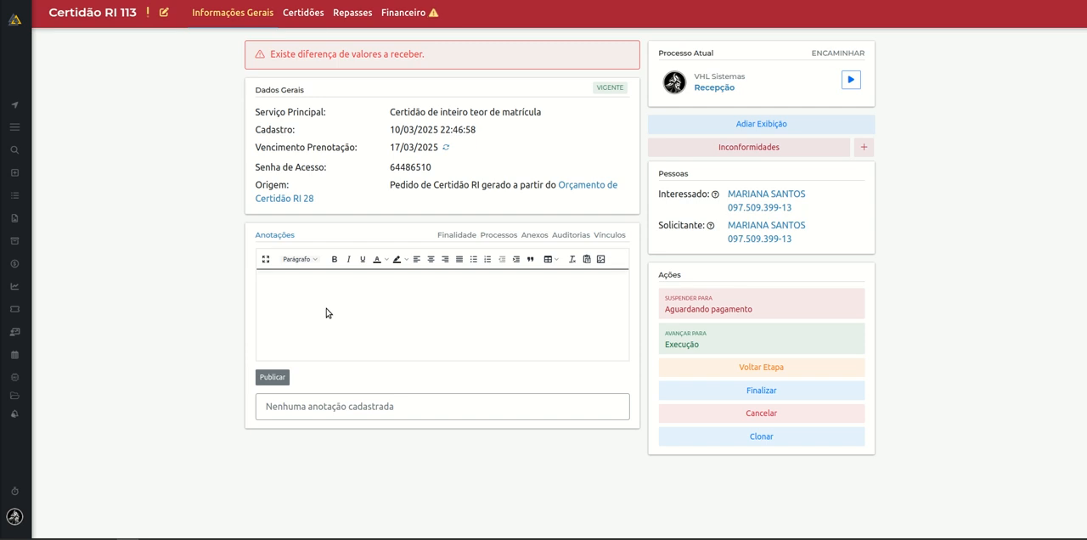
Publish the annotation "teste" on the protocol and check its author and date line.
text(t)
click(279, 384)
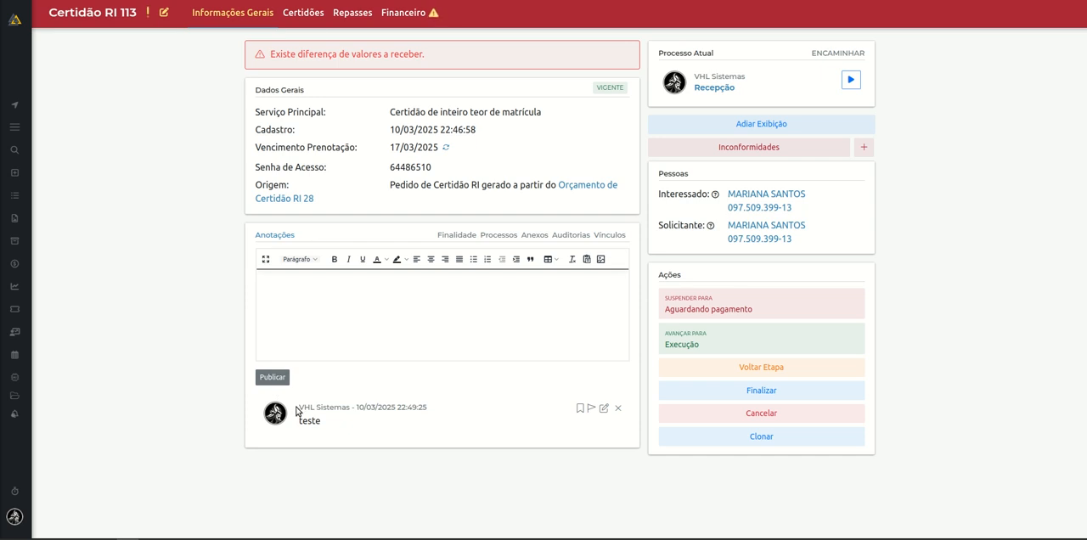
drag(296, 412, 332, 426)
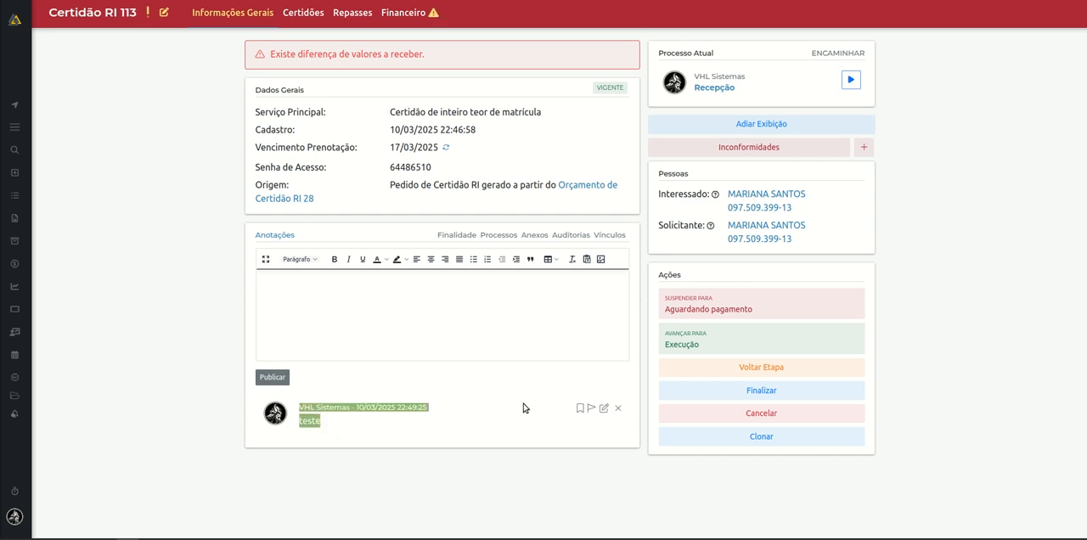
click(543, 436)
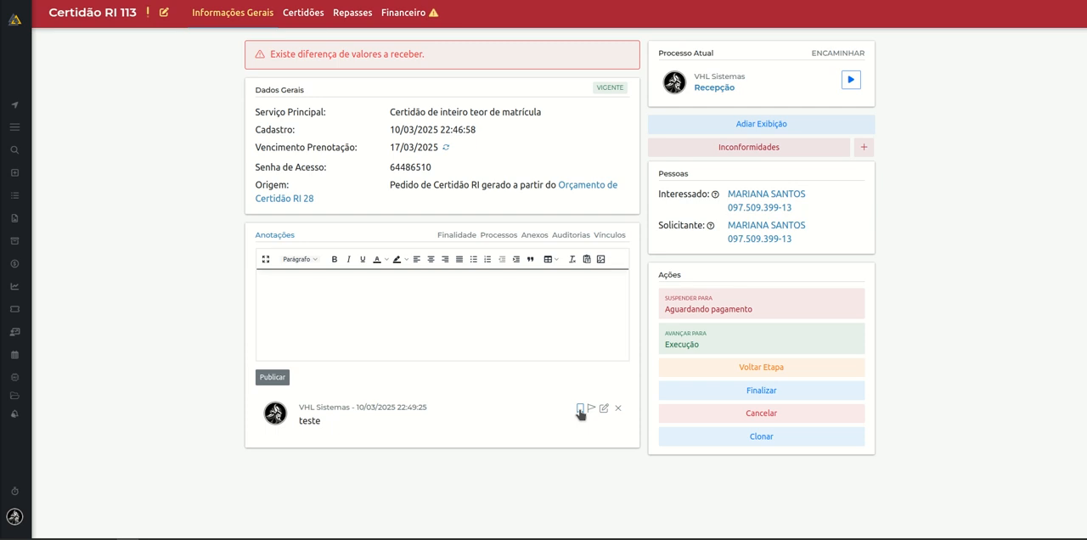
Bookmark the "teste" annotation and flag it with Sinalizar.
click(580, 412)
click(552, 433)
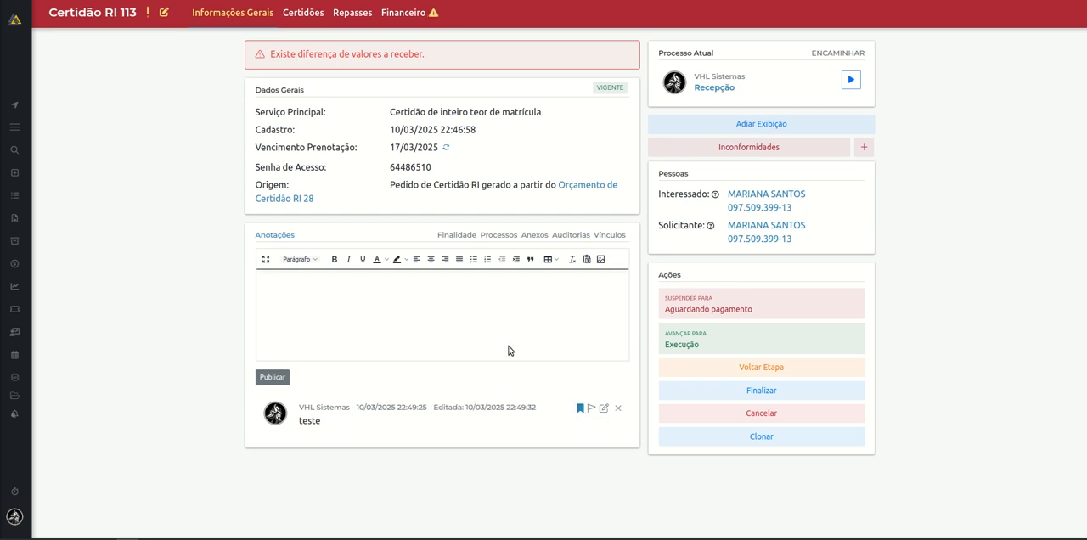
click(590, 409)
drag(300, 407, 452, 435)
click(481, 440)
Add "teste" as the protocol's Finalidade and save it.
click(457, 238)
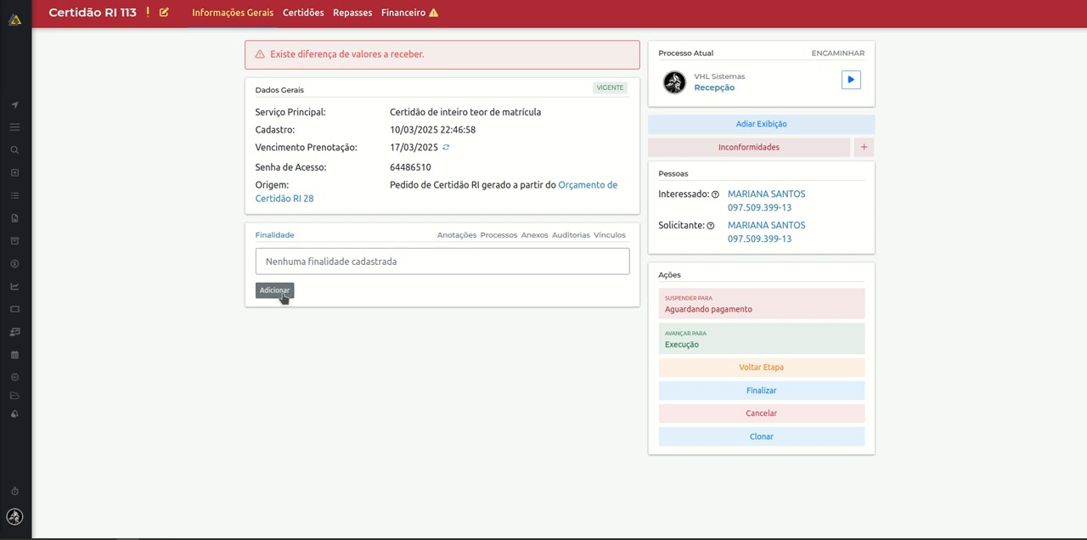
click(286, 292)
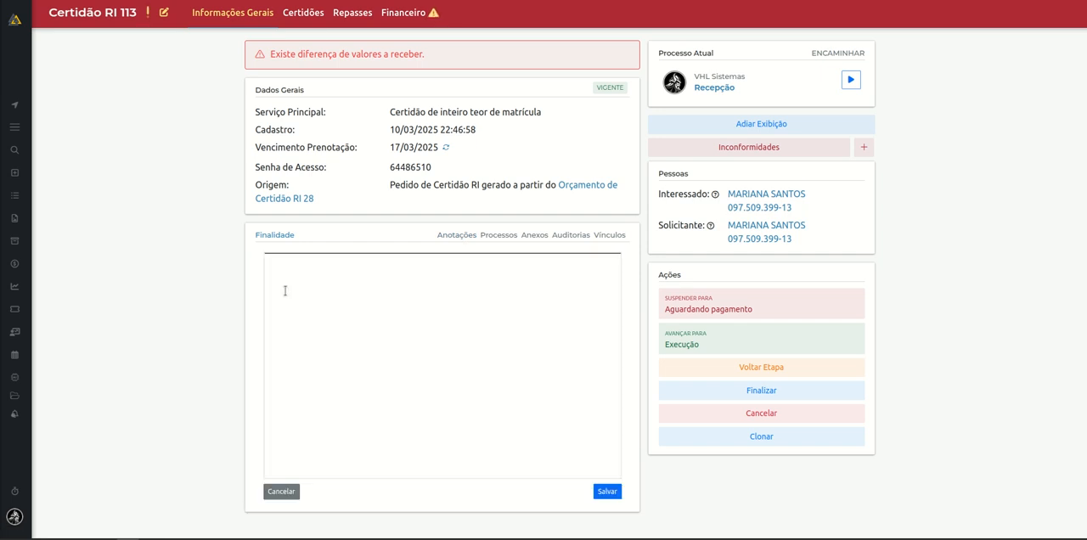
text(teste)
click(613, 378)
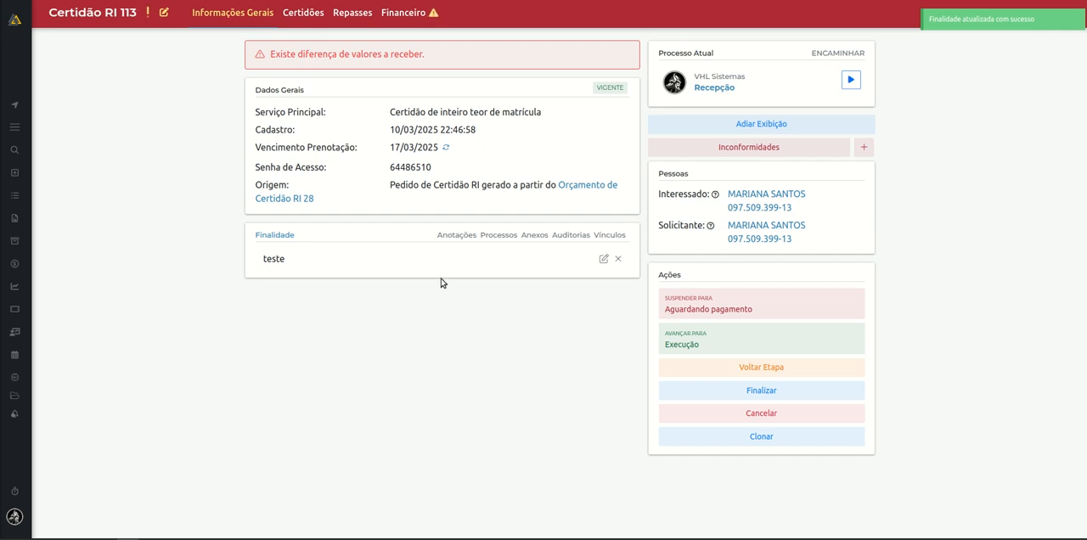
Examine the protocol's process history together with its current stage and responsible user.
click(499, 235)
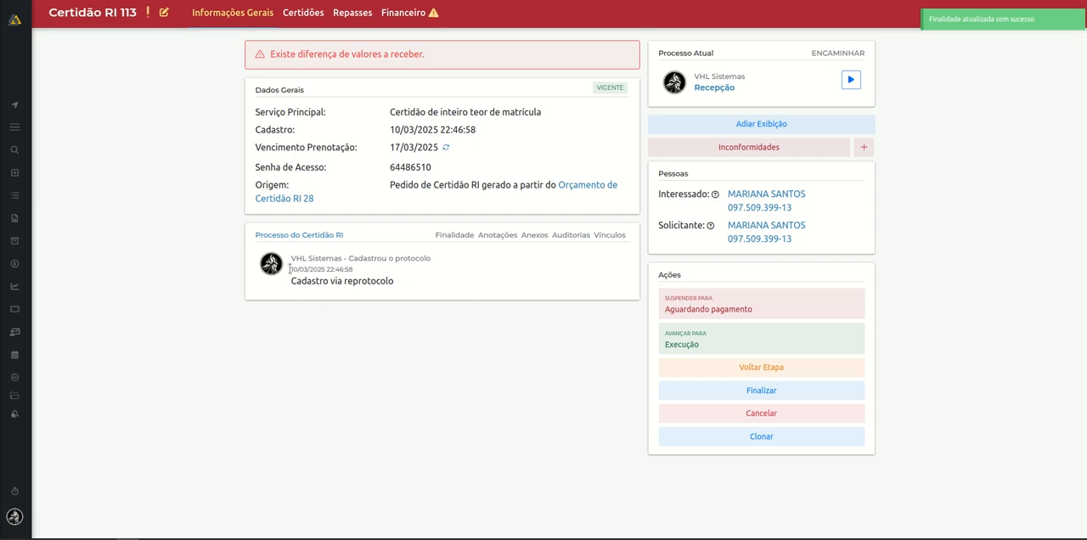
drag(289, 264, 399, 271)
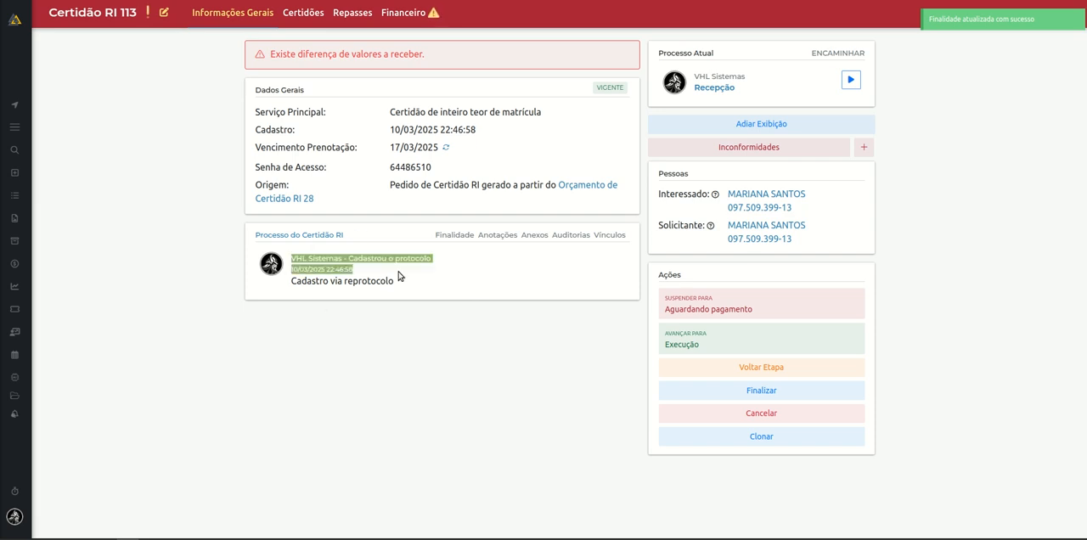
click(512, 299)
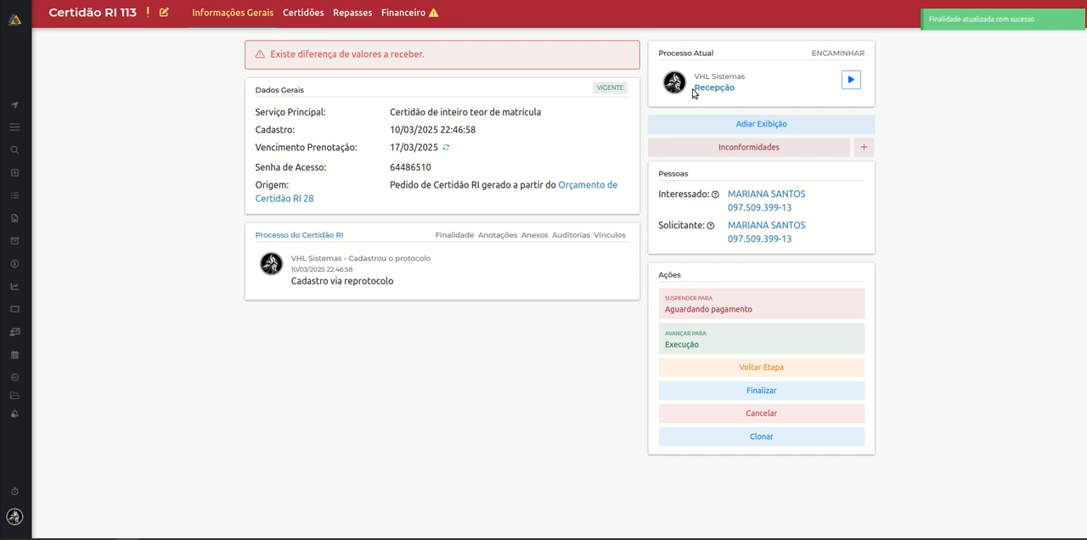
drag(694, 92, 743, 100)
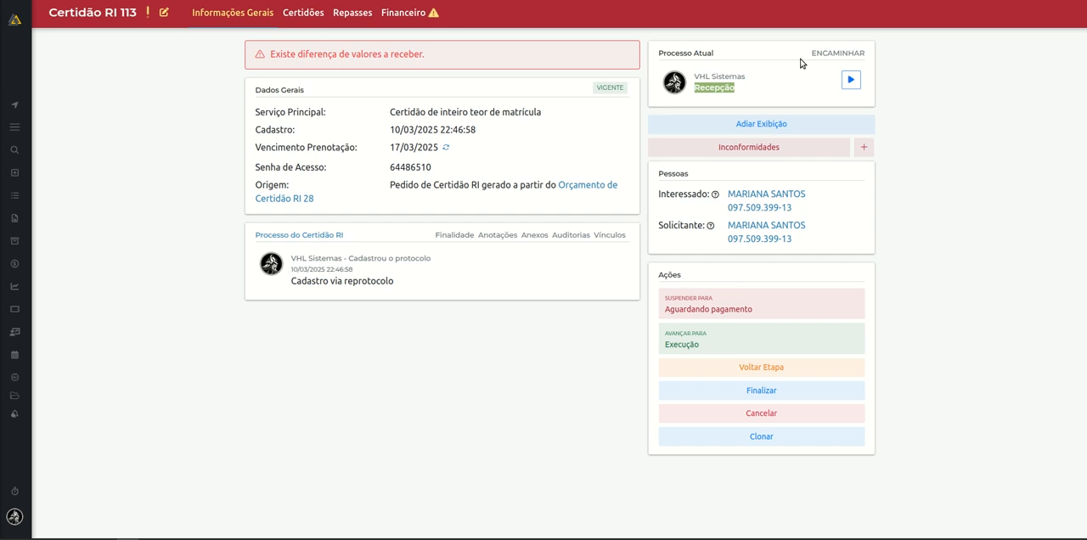
click(755, 96)
drag(727, 76, 691, 80)
click(765, 88)
Advance the protocol to the Execução stage and check the stage change in its process history.
click(740, 348)
click(723, 309)
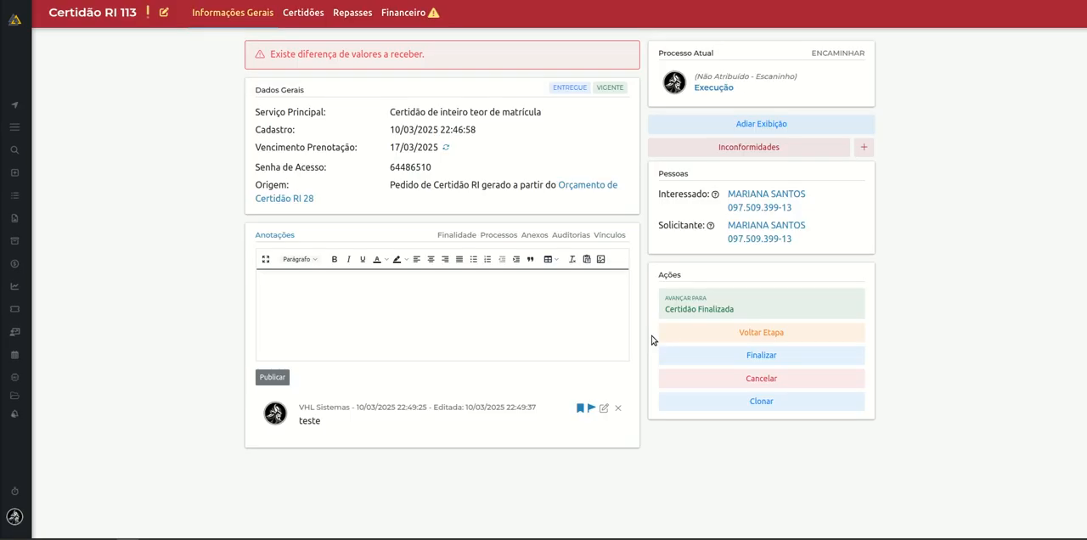
click(501, 238)
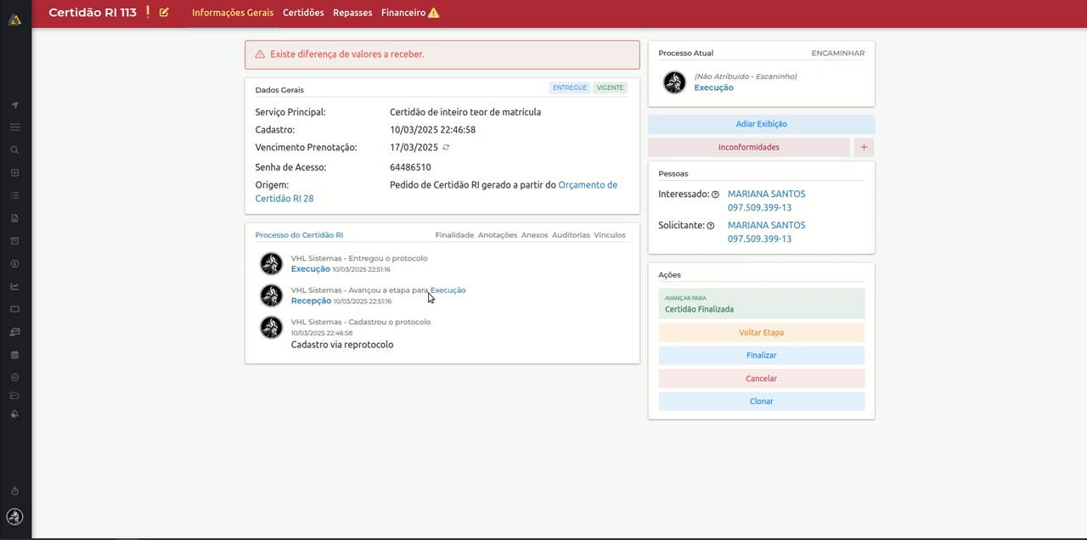
drag(429, 292, 473, 294)
Attach the file digitalizacao-06d8a32d-791f-f543-ee7a-797017c7c0b1.pdf from the Downloads folder to the protocol.
click(534, 240)
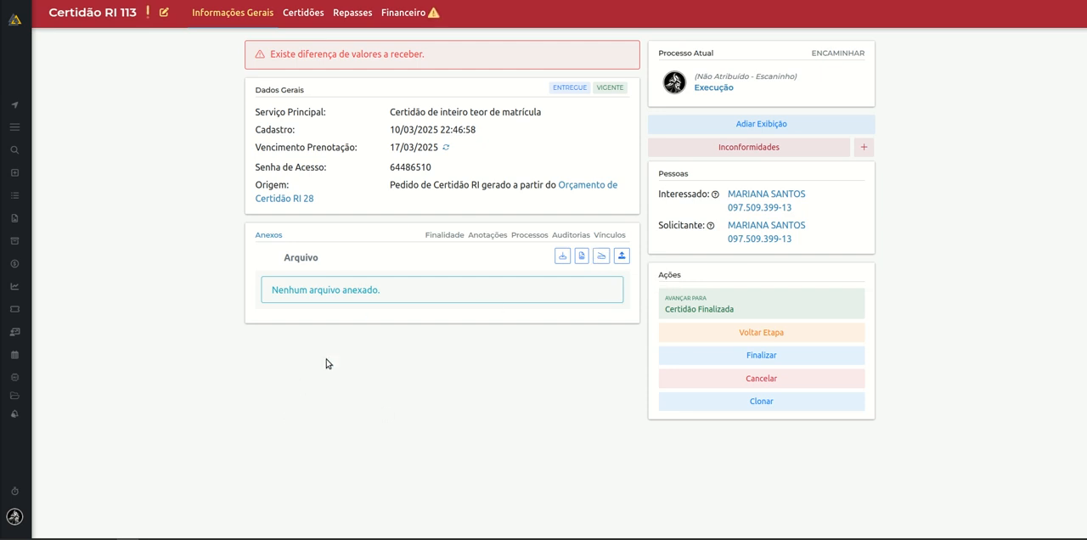
click(621, 258)
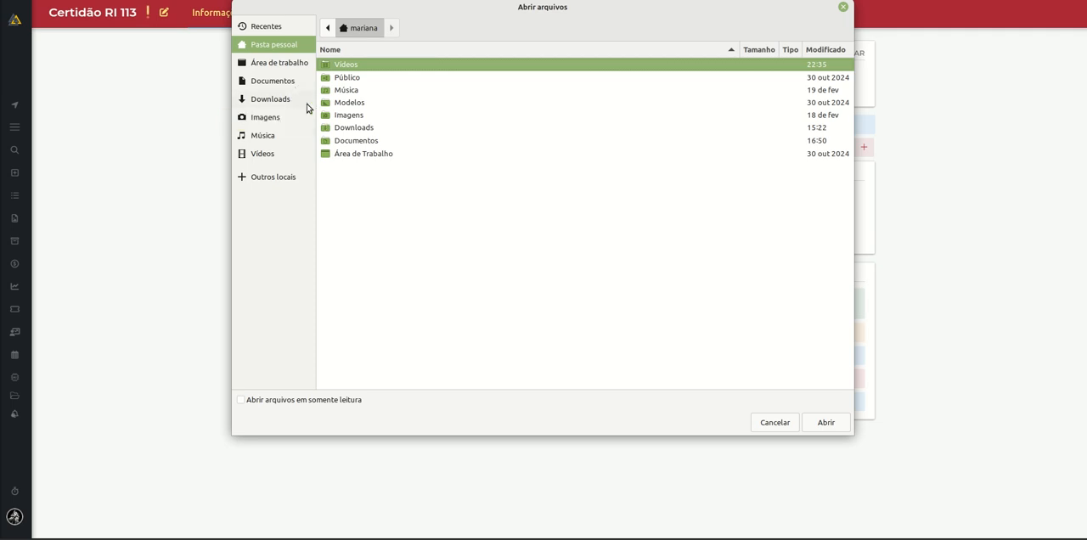
click(305, 101)
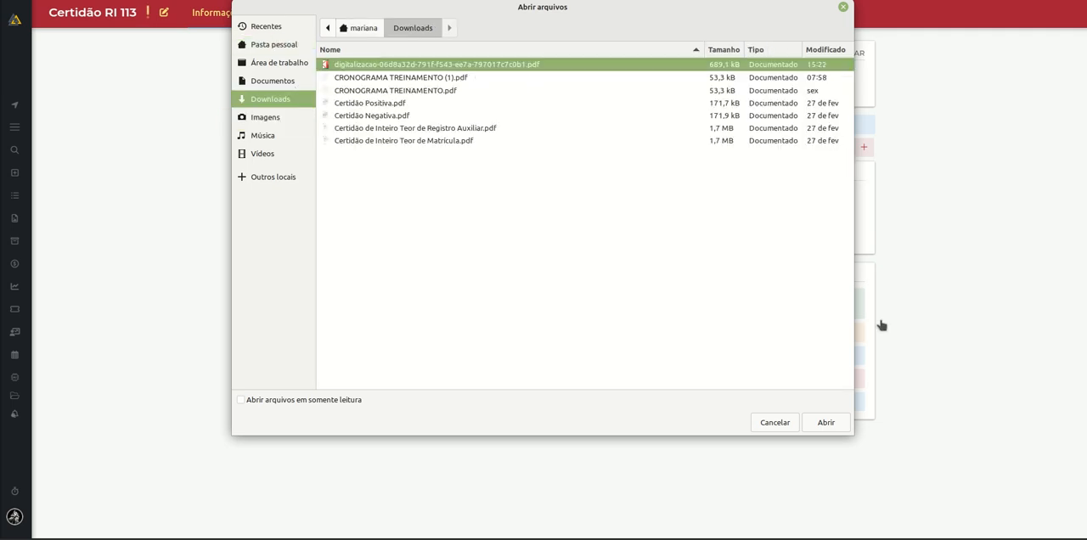
click(835, 424)
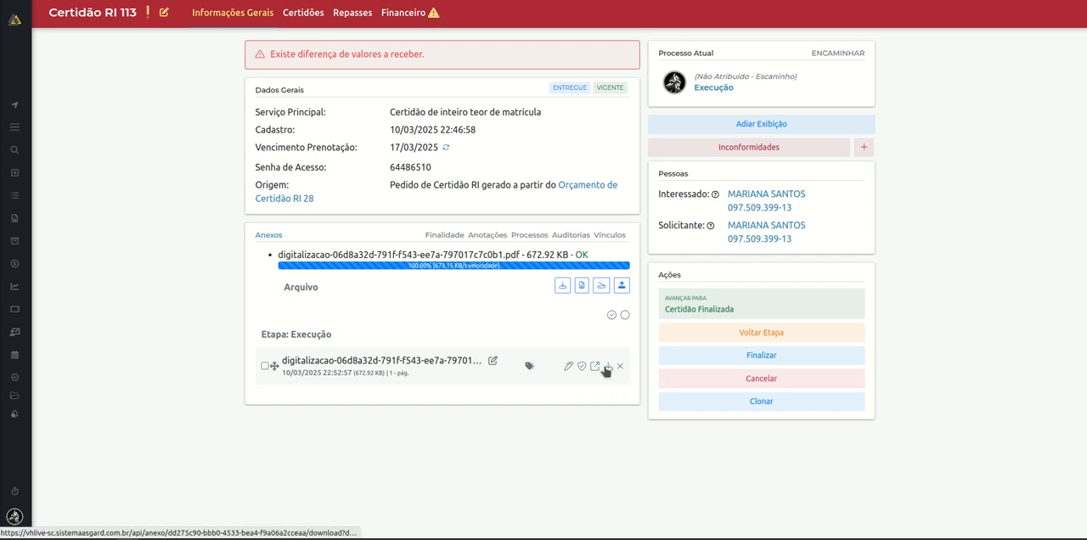
Tag the attached digitalizacao PDF with "Site" and save the tag.
click(530, 371)
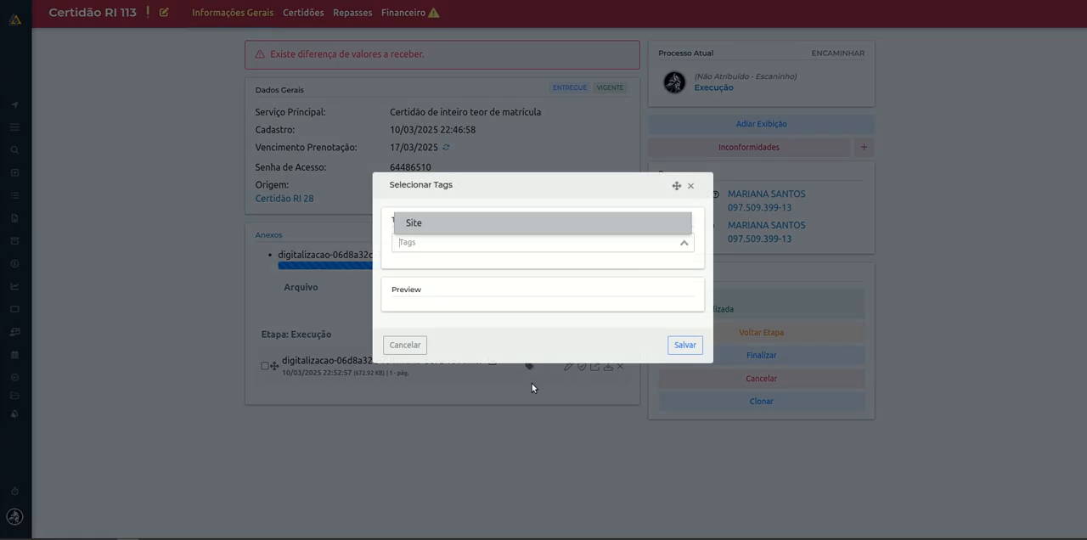
click(443, 233)
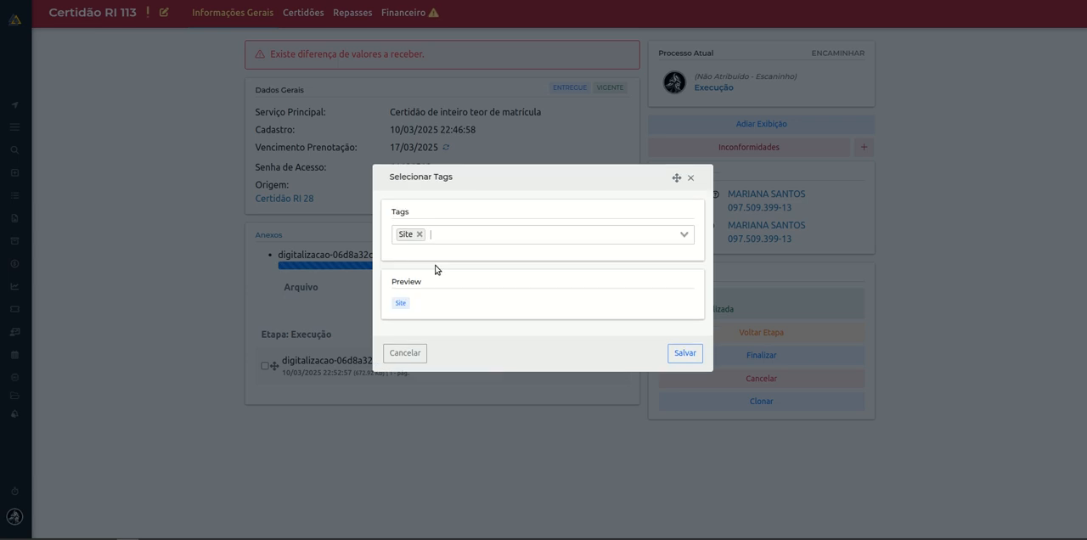
click(684, 360)
click(684, 353)
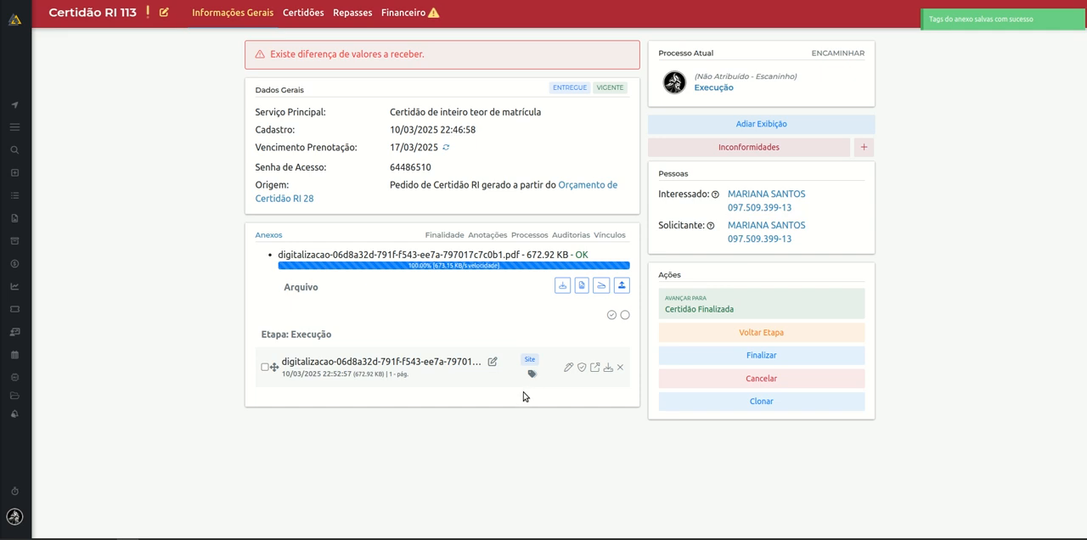
Review the protocol's annotations and audit log, including the before and after details of the latest attachment edit.
click(488, 234)
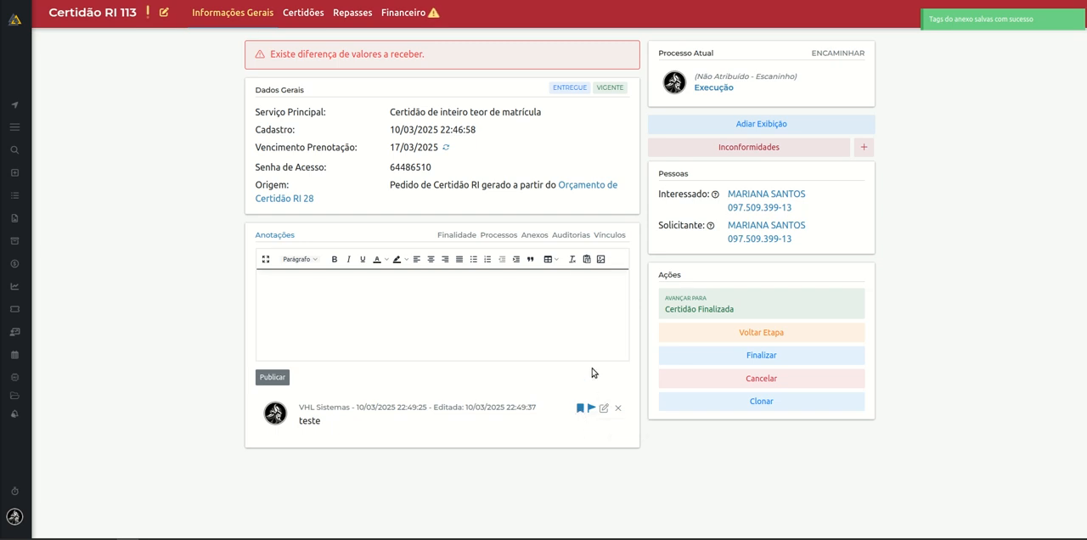
click(563, 238)
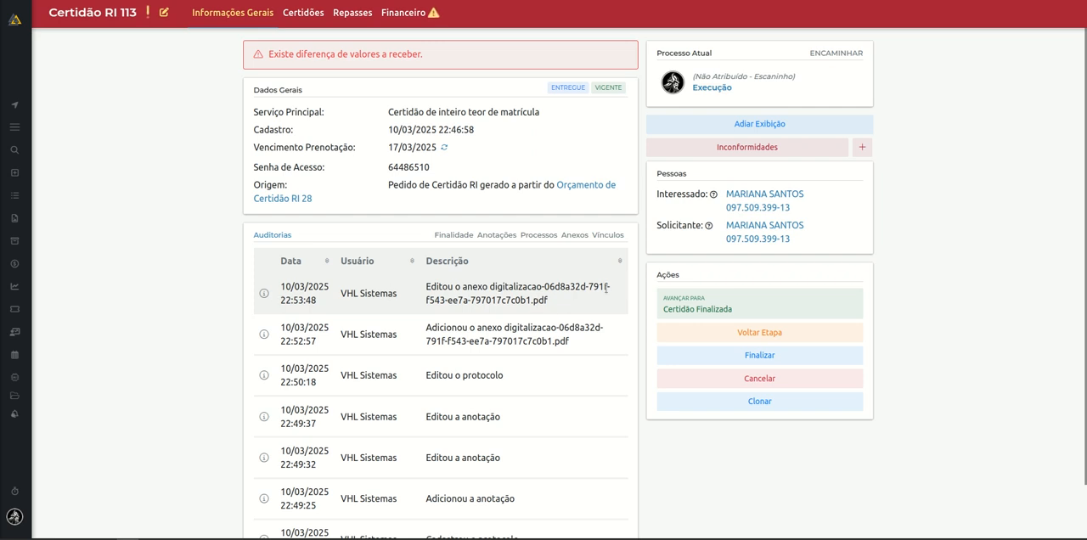
click(264, 295)
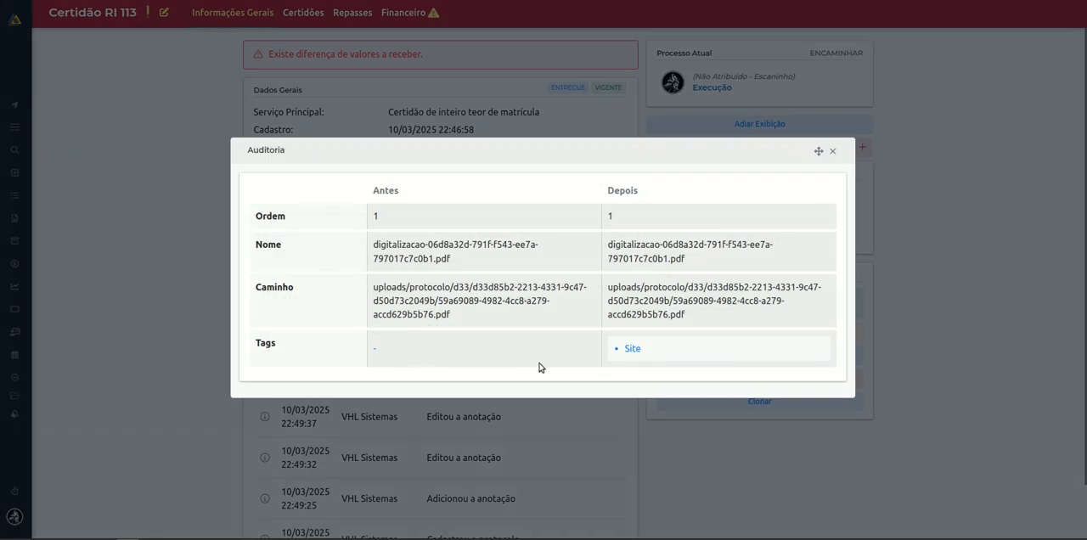
click(832, 152)
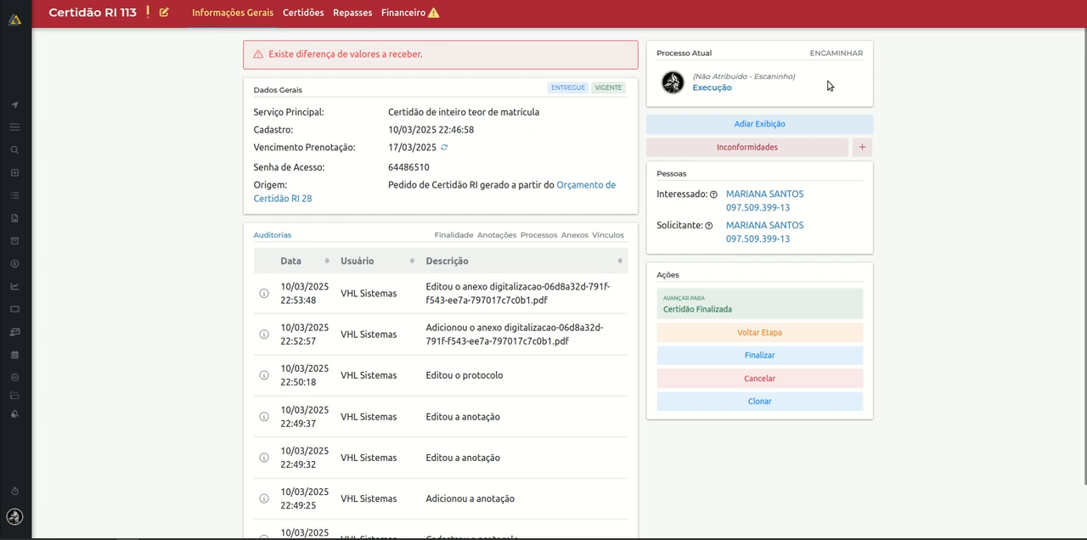
Forward the Certidão RI protocol in the Execução stage to yourself.
drag(742, 89, 697, 89)
click(762, 77)
triple_click(767, 77)
click(841, 66)
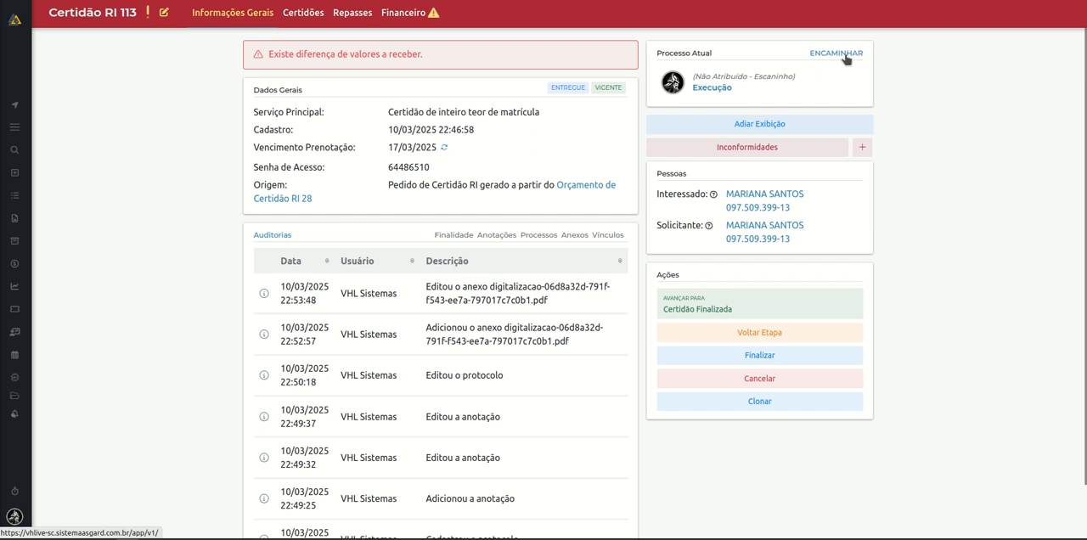
click(845, 53)
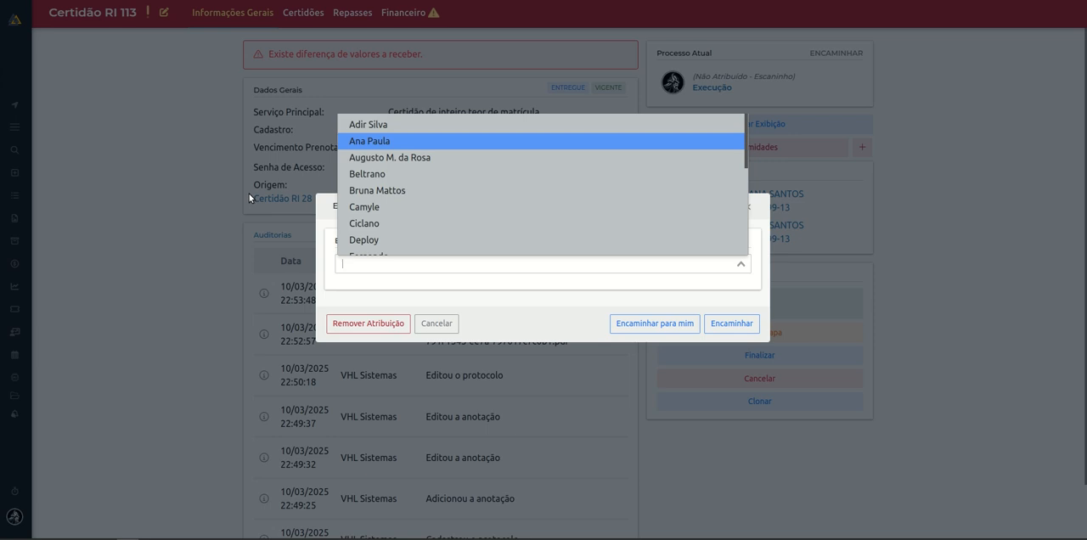
click(542, 325)
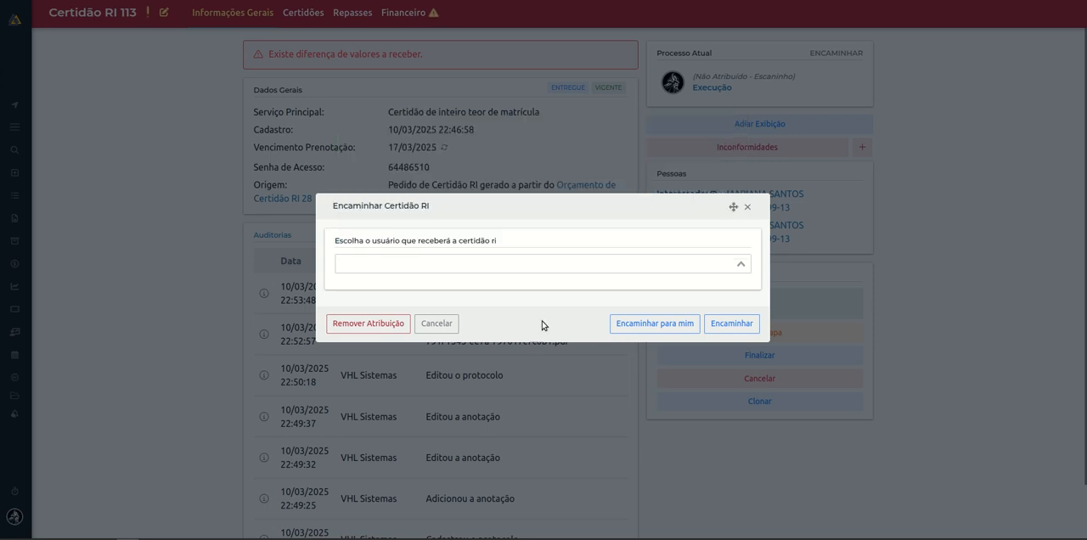
click(670, 325)
click(684, 299)
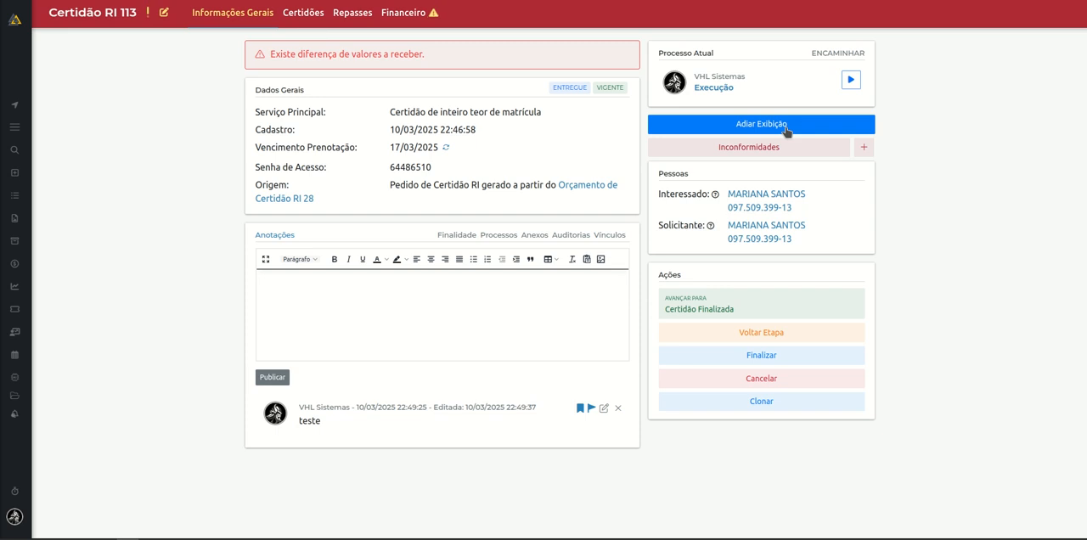
Check the option for postponing the task's display and view the interested party's registration summary.
click(785, 126)
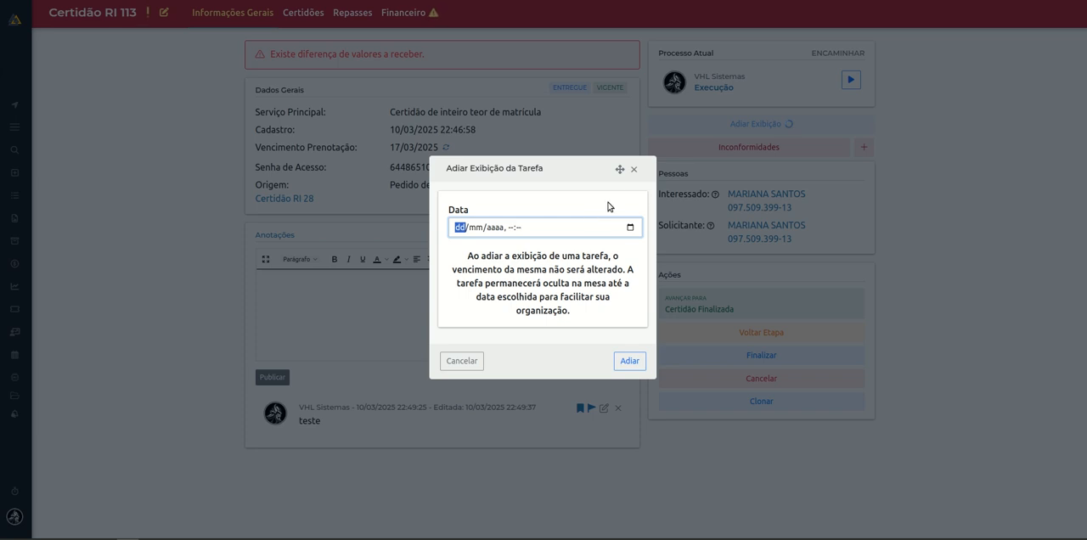
click(631, 172)
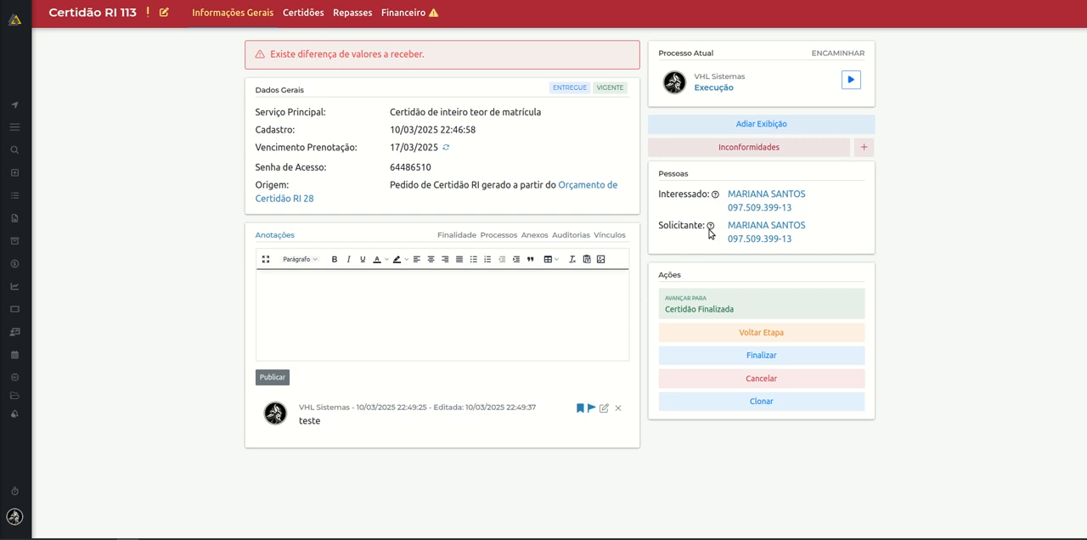
click(689, 297)
click(759, 202)
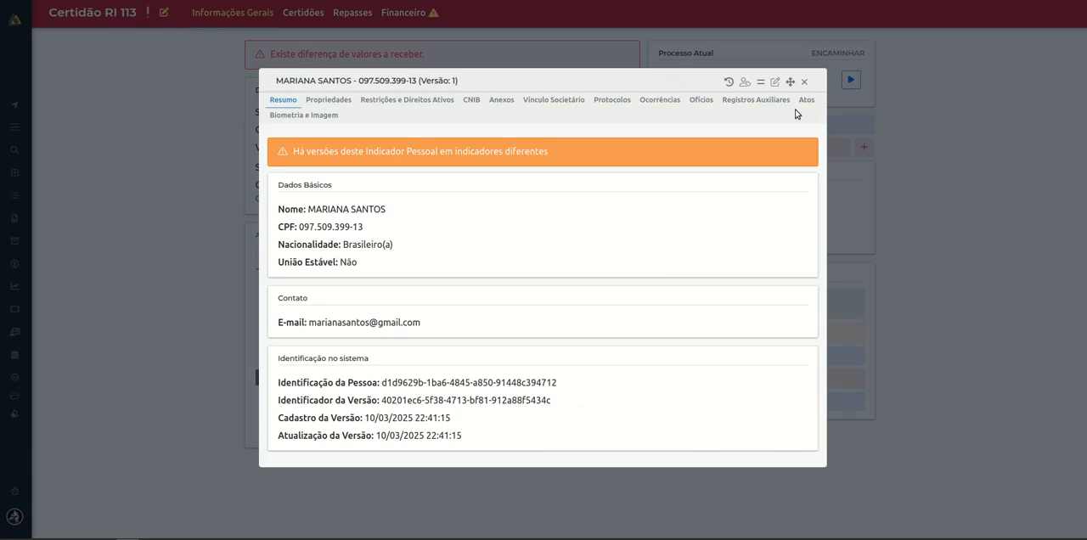
click(803, 82)
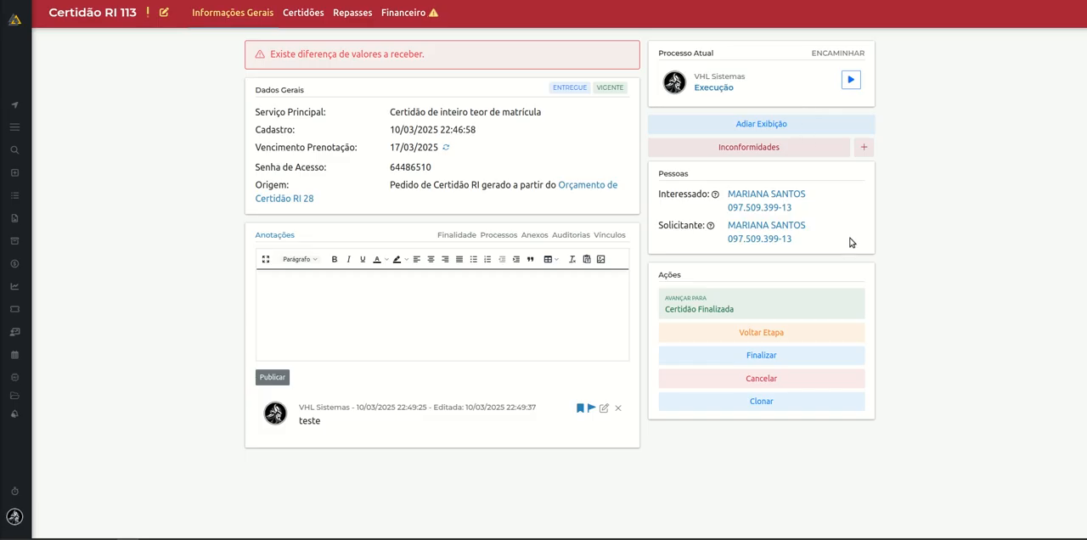
Examine the available cancellation reasons for the Certidão RI order without cancelling it.
click(788, 354)
click(789, 382)
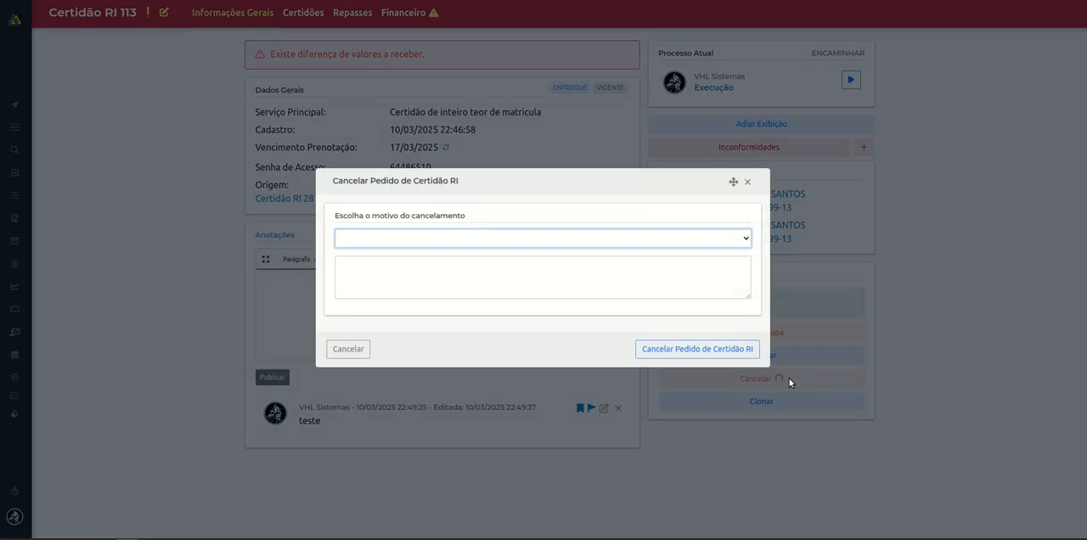
click(510, 237)
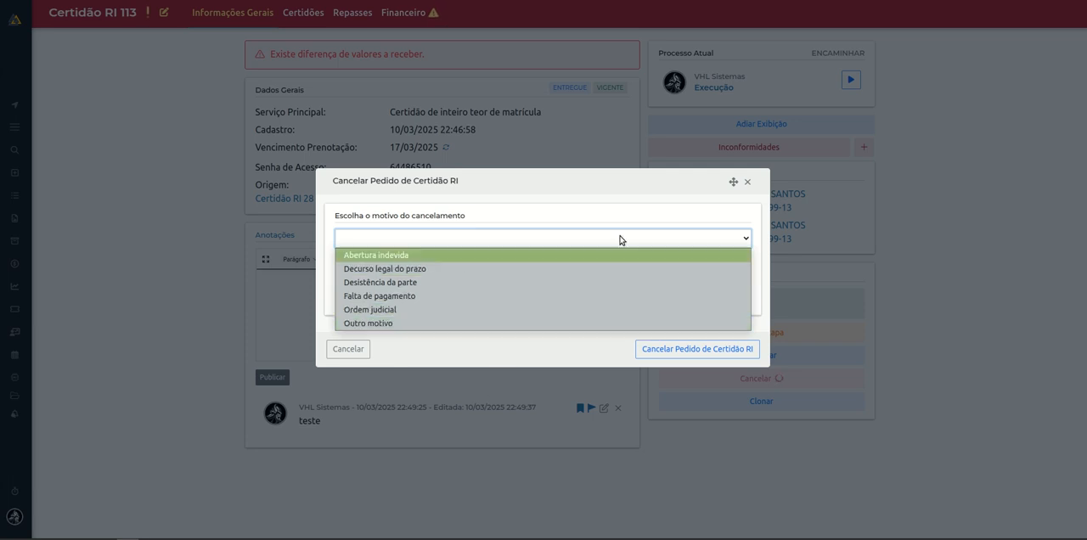
click(674, 189)
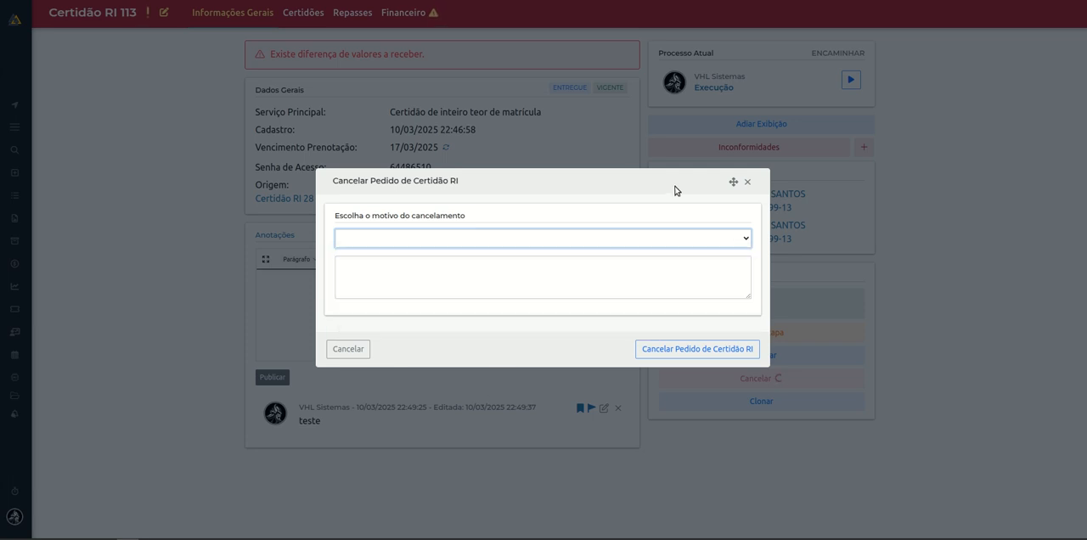
click(747, 183)
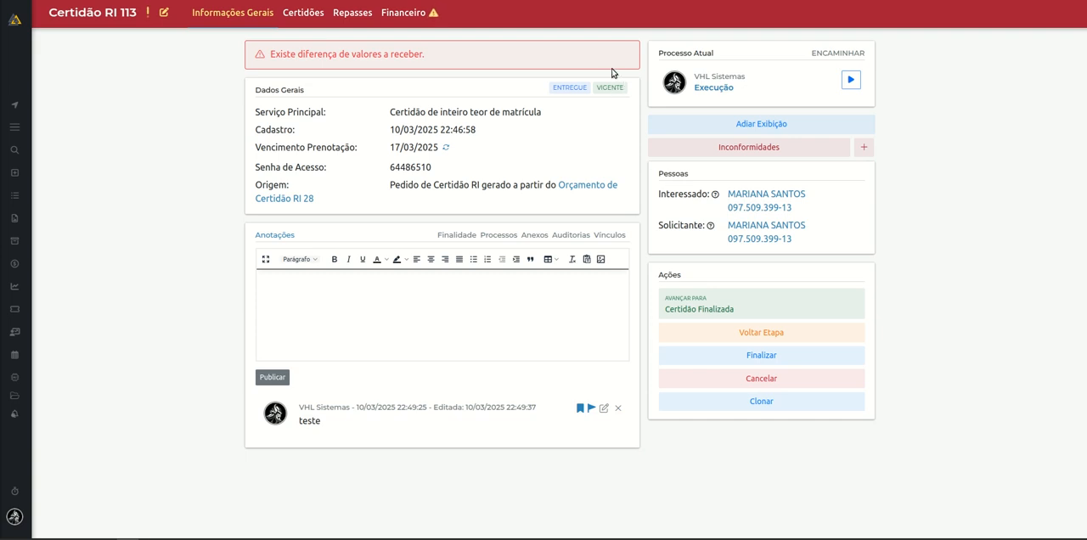
Examine the protocol cloning options, including items to clone, document quantity, protocol type and Finalidade, without cloning.
click(761, 402)
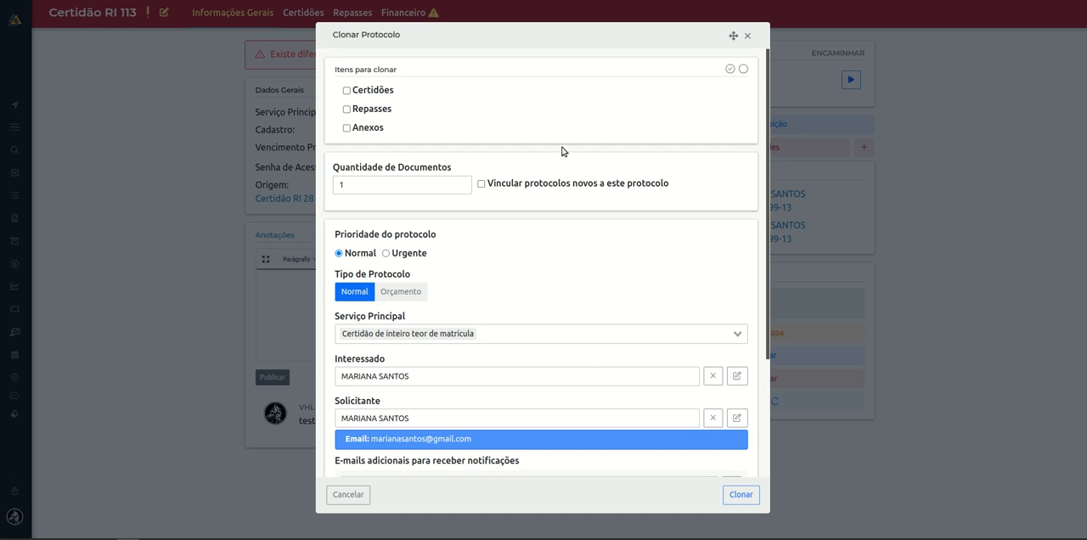
scroll(531, 348, down, 2)
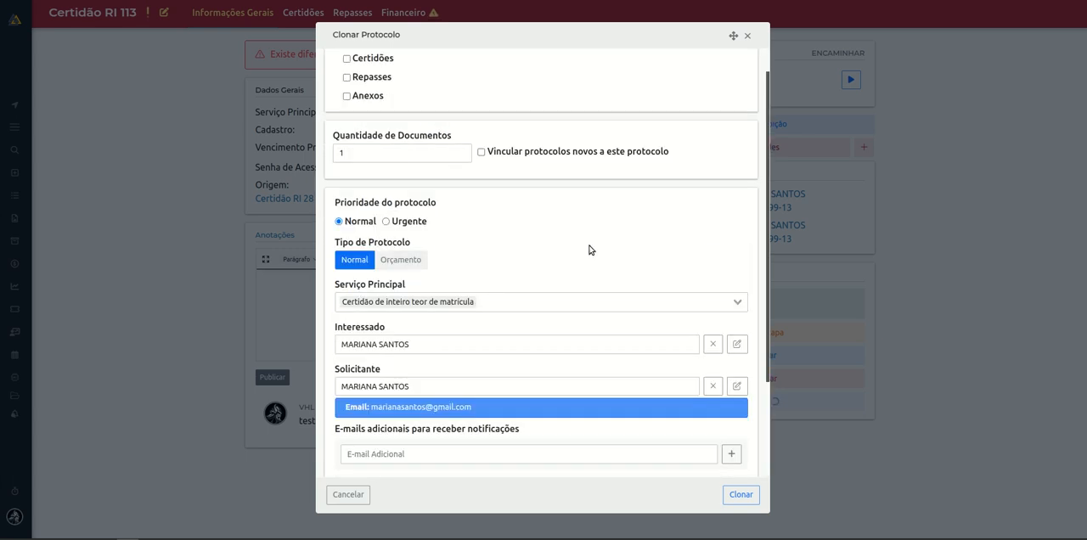
scroll(594, 229, up, 2)
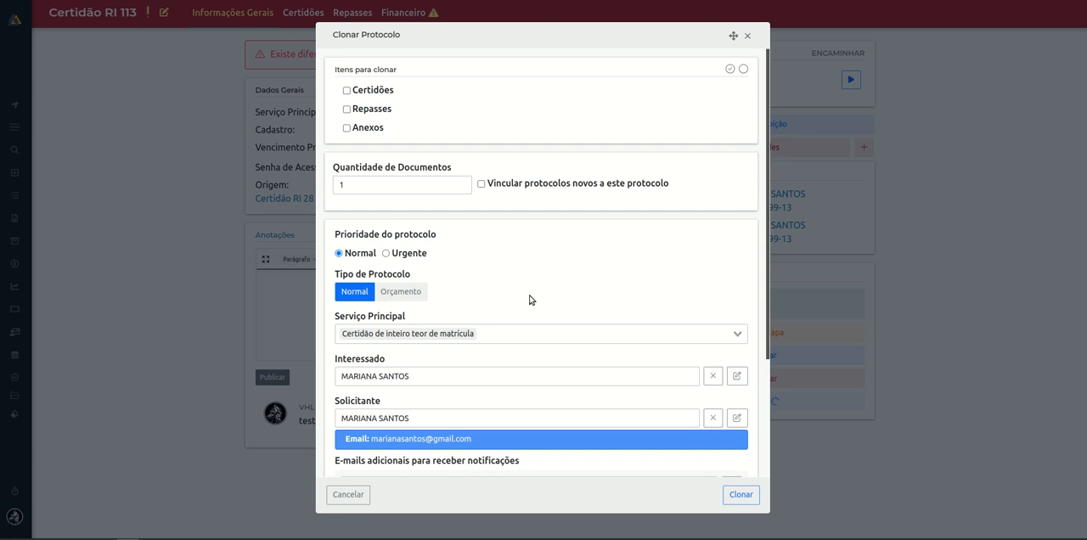
scroll(529, 300, down, 4)
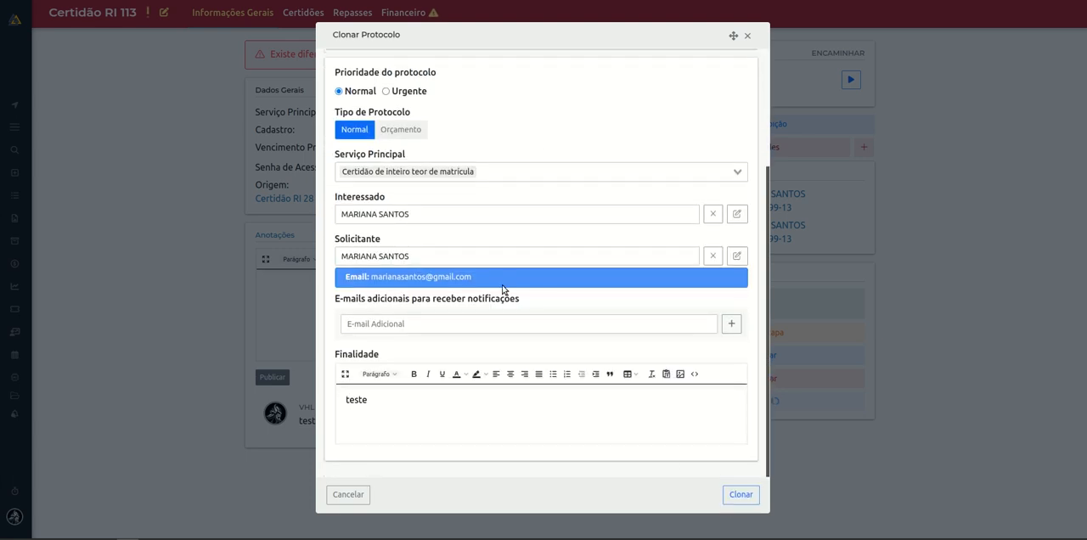
click(748, 38)
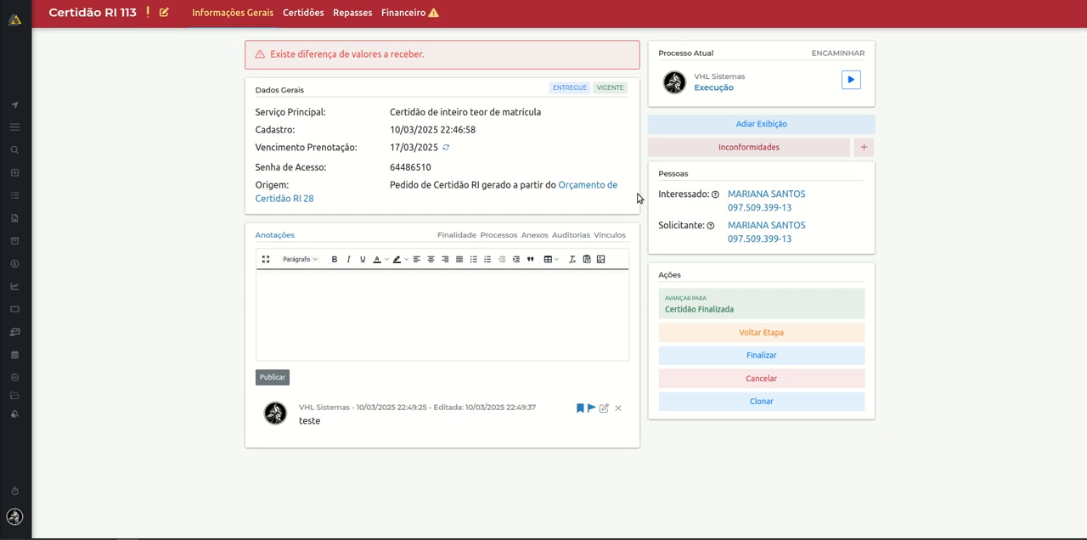
Review the protocol's editable data, from priority and due date to tags and calculation base date, without saving.
click(164, 14)
drag(369, 159, 546, 150)
click(547, 150)
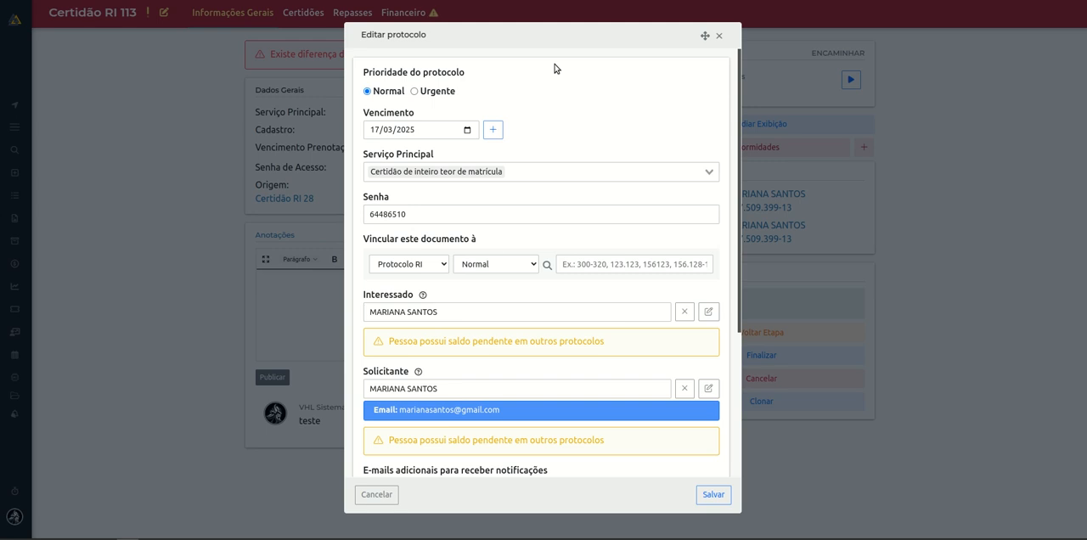
scroll(553, 365, down, 5)
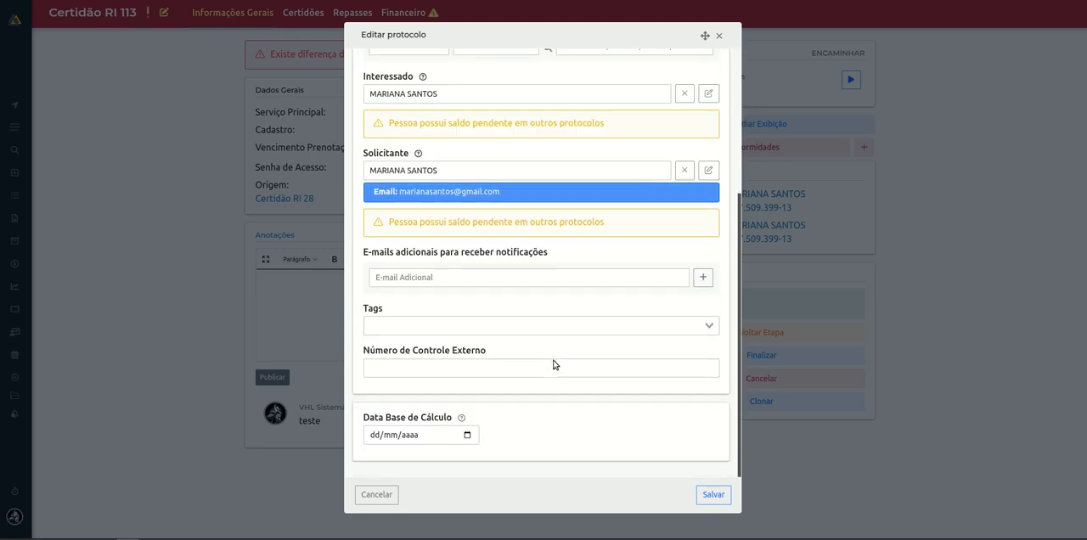
click(719, 35)
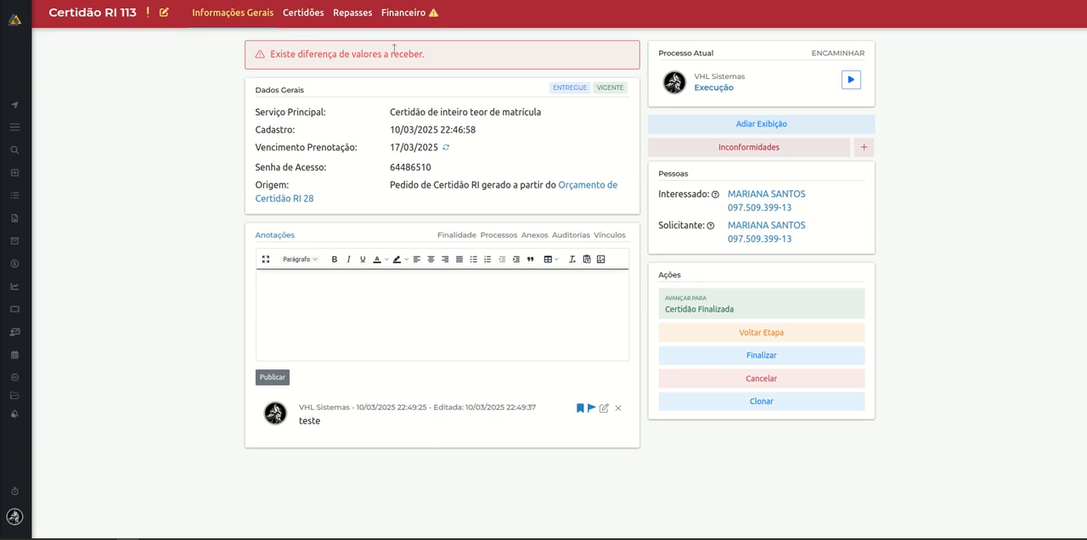
Add one Certidão de Propriedade to the order's certificates.
click(304, 19)
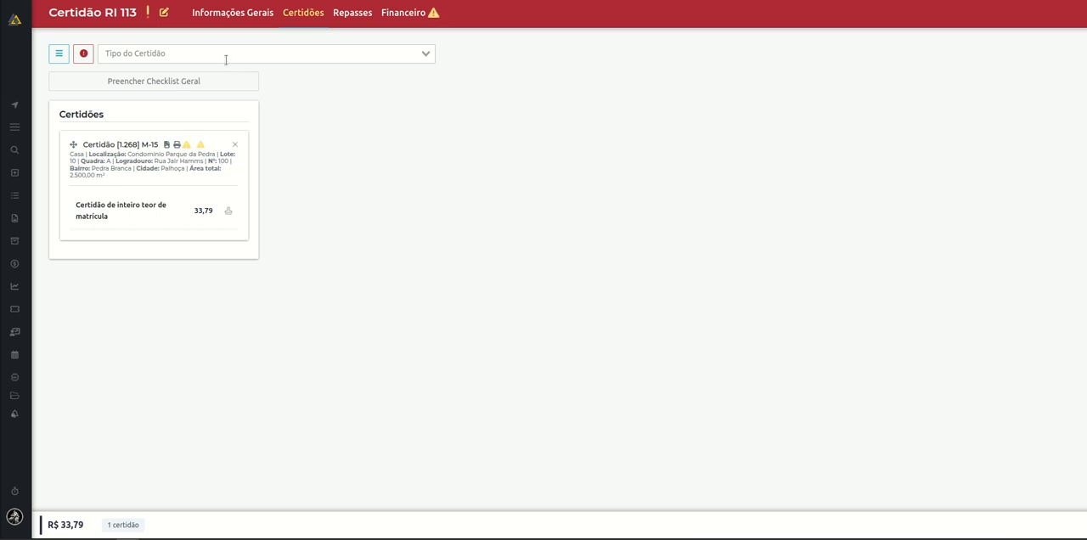
click(394, 58)
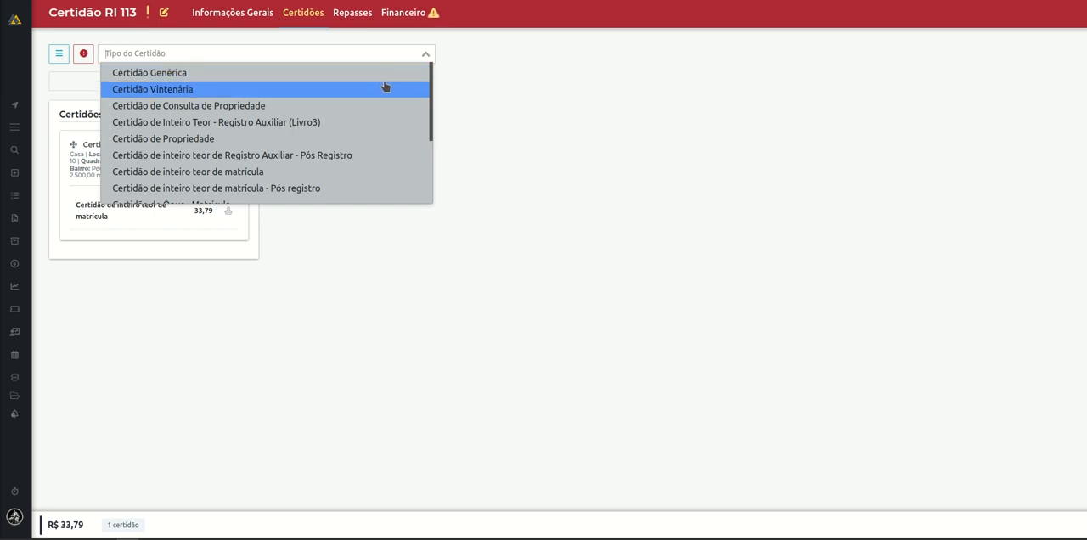
scroll(381, 92, down, 3)
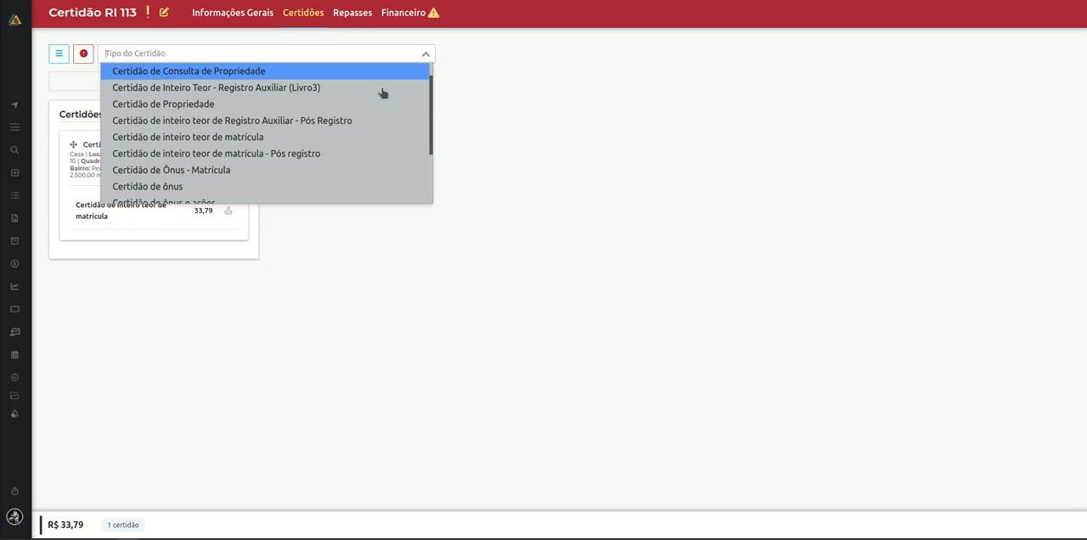
scroll(303, 194, up, 3)
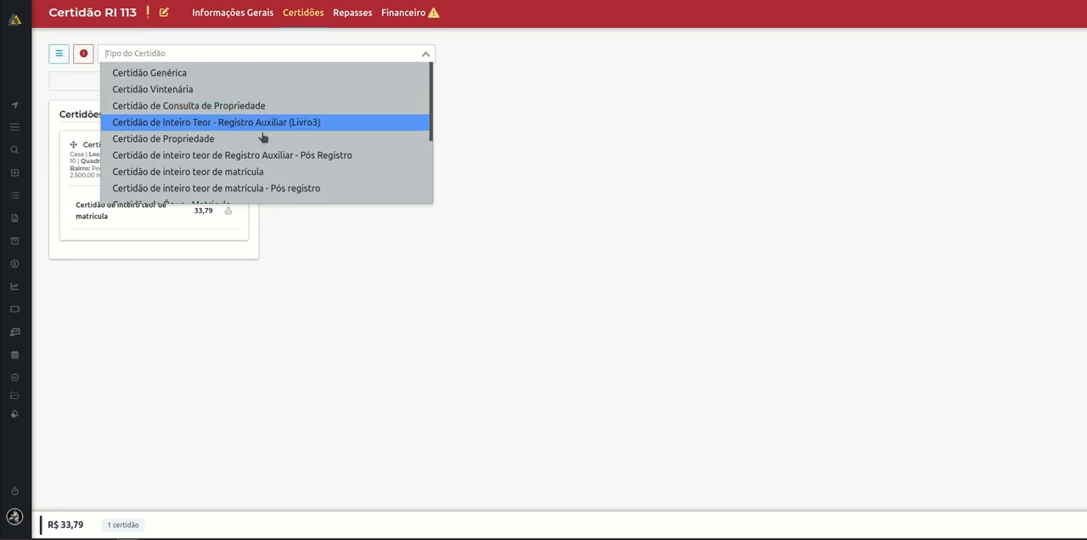
click(178, 140)
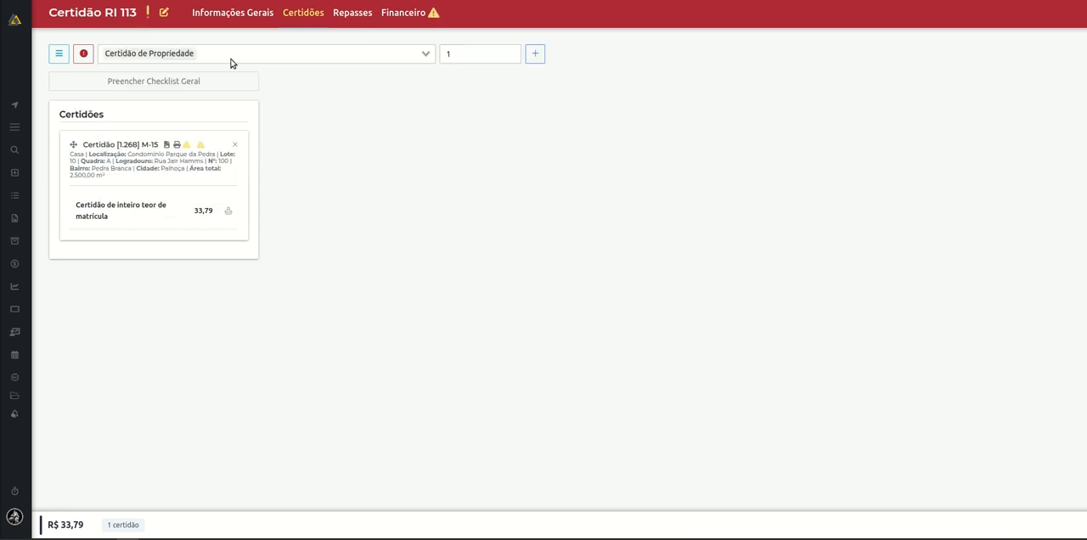
click(477, 51)
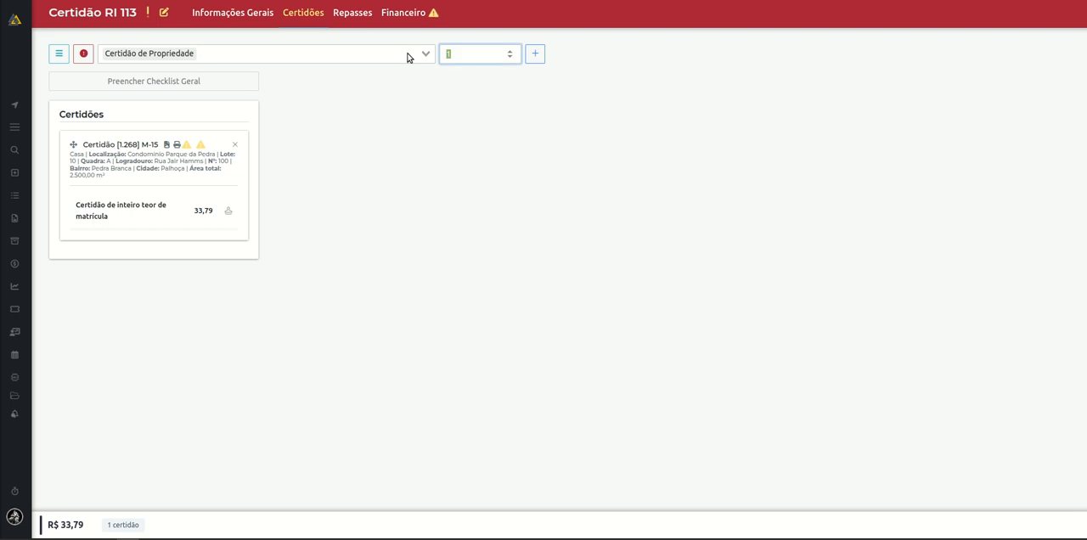
click(532, 55)
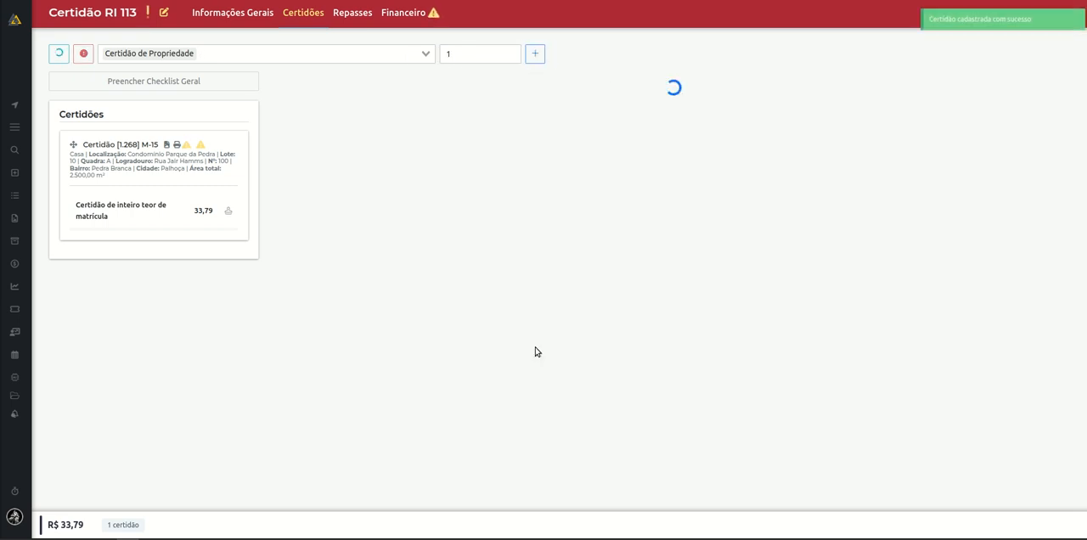
Add one Certidão de Inteiro Teor - Registro Auxiliar (Livro3) for Registro Auxiliar number 1.
click(419, 56)
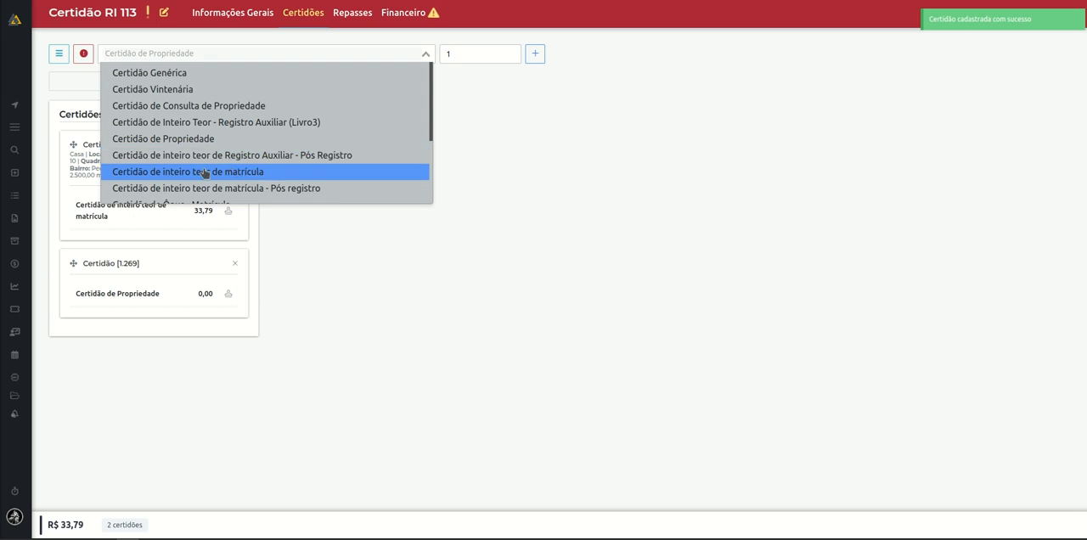
scroll(163, 174, down, 2)
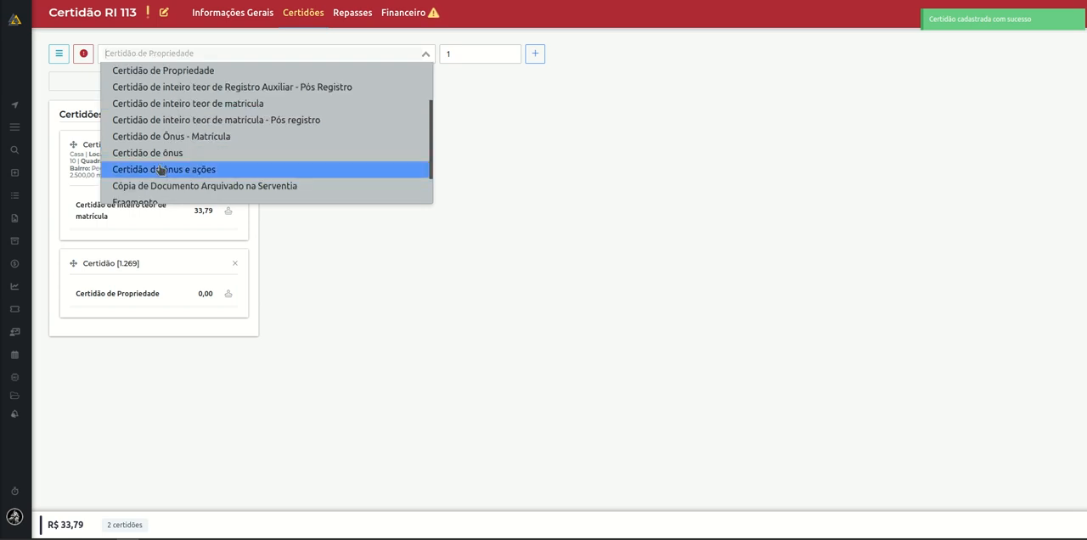
text(int)
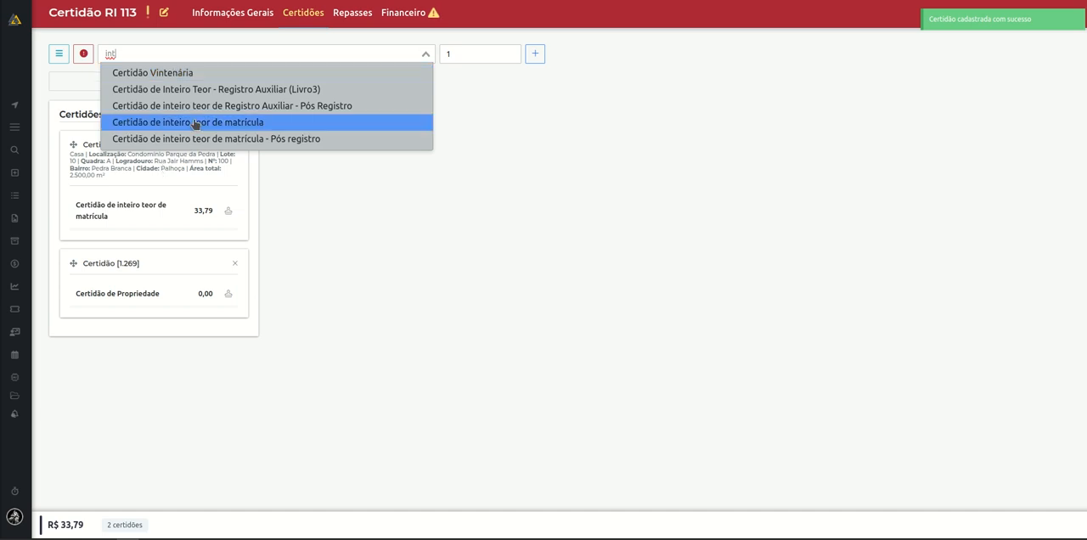
click(201, 90)
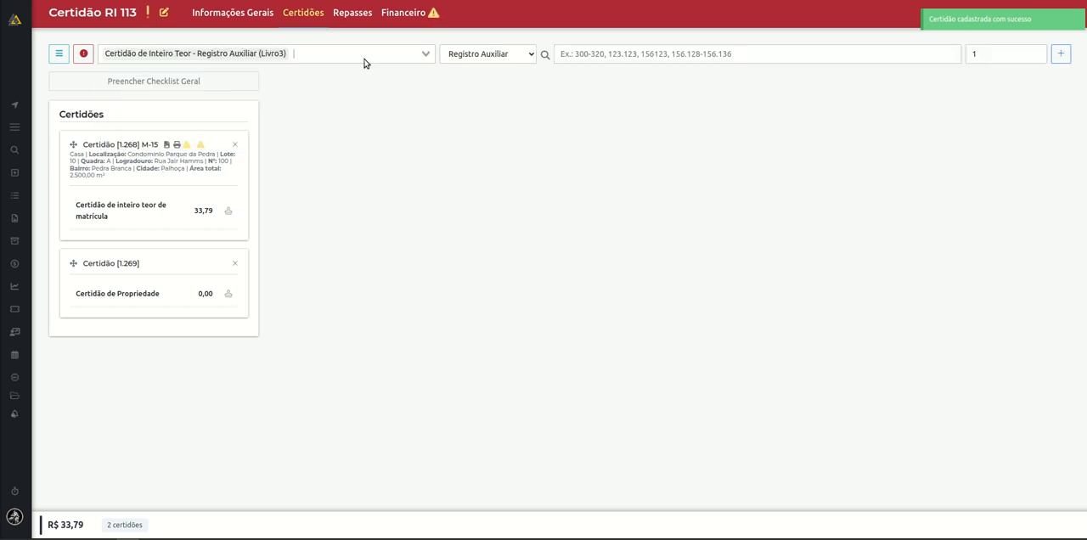
click(608, 56)
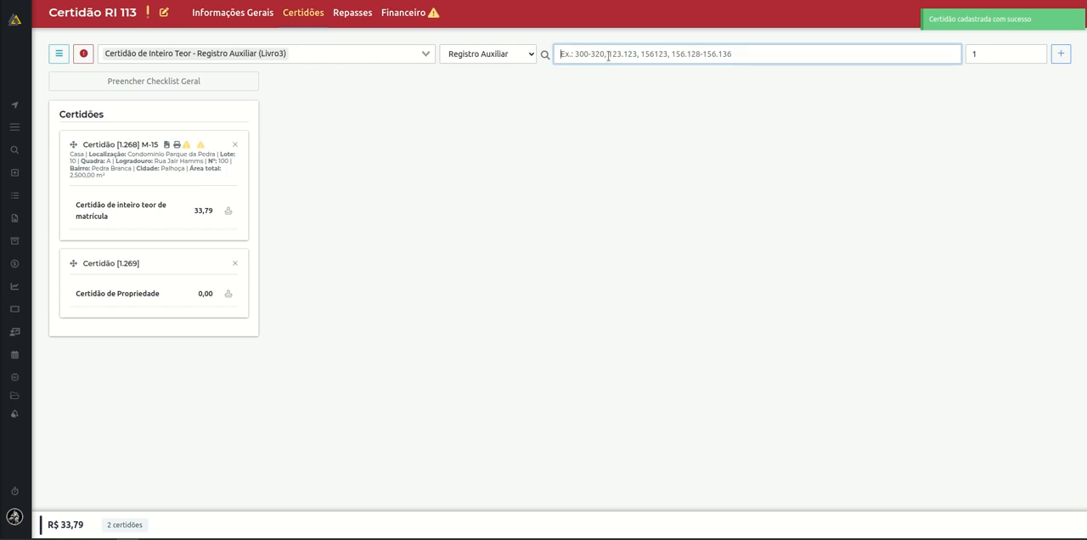
text(10)
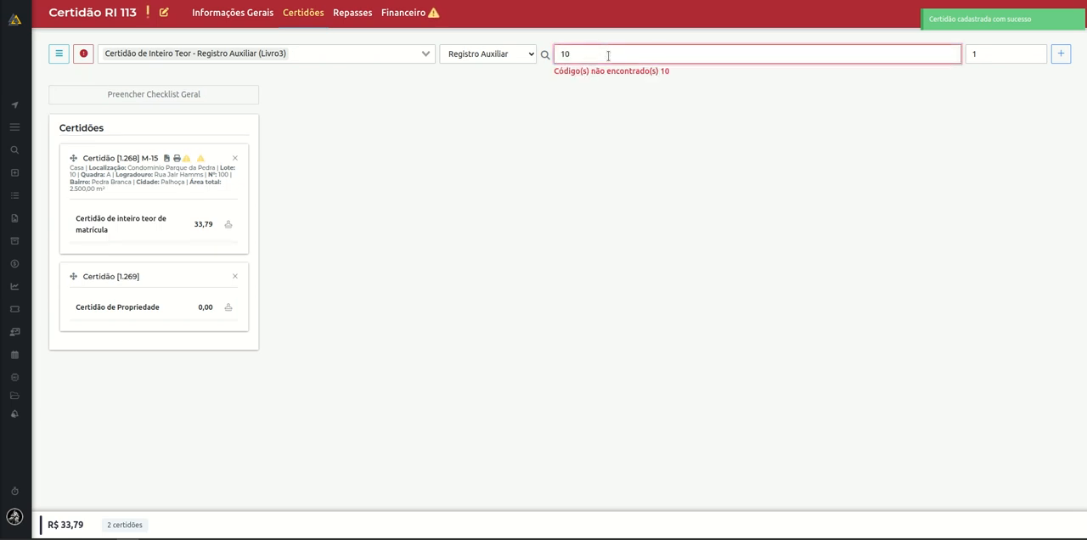
double_click(590, 54)
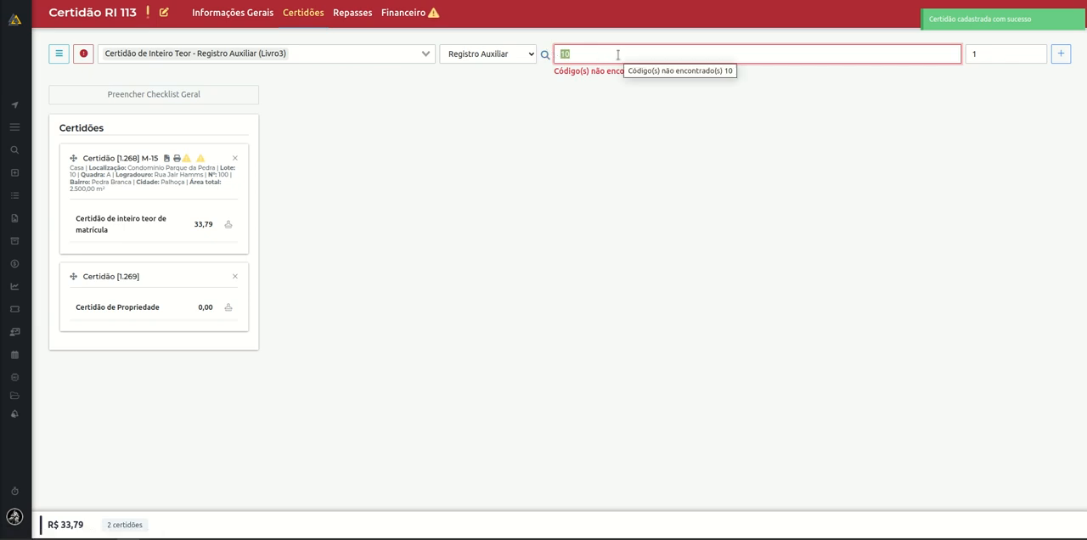
text(1)
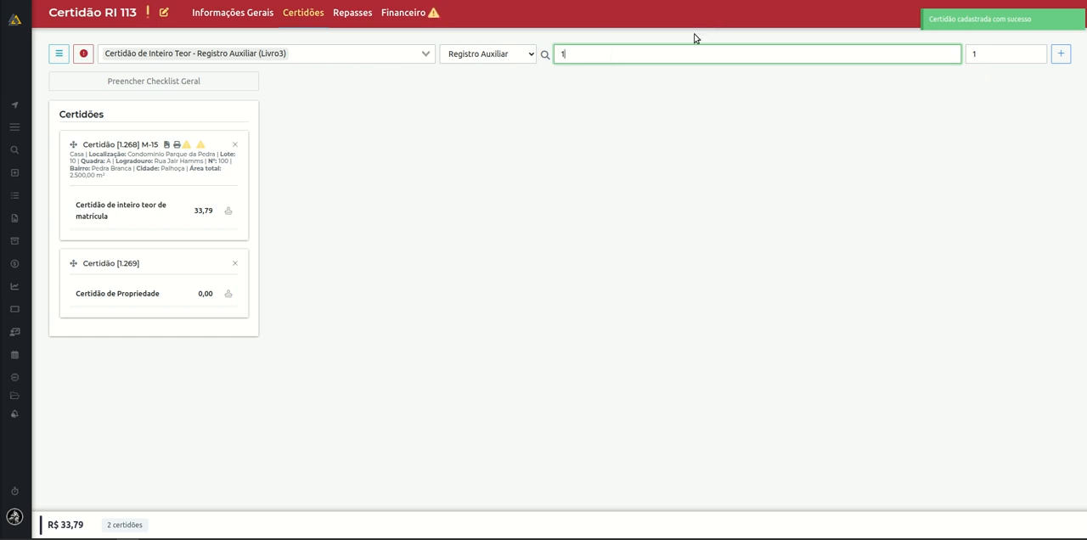
double_click(986, 54)
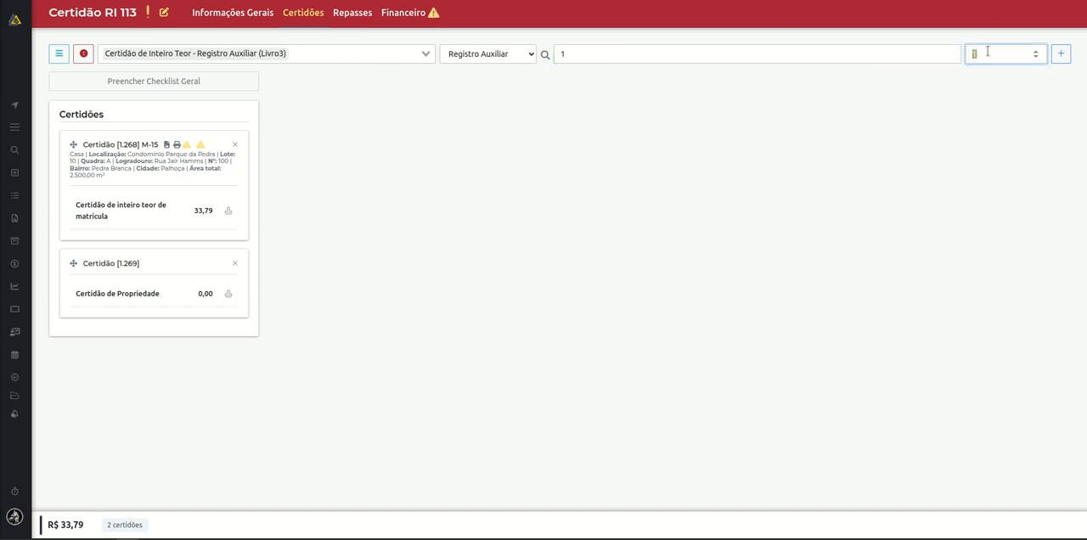
click(1061, 54)
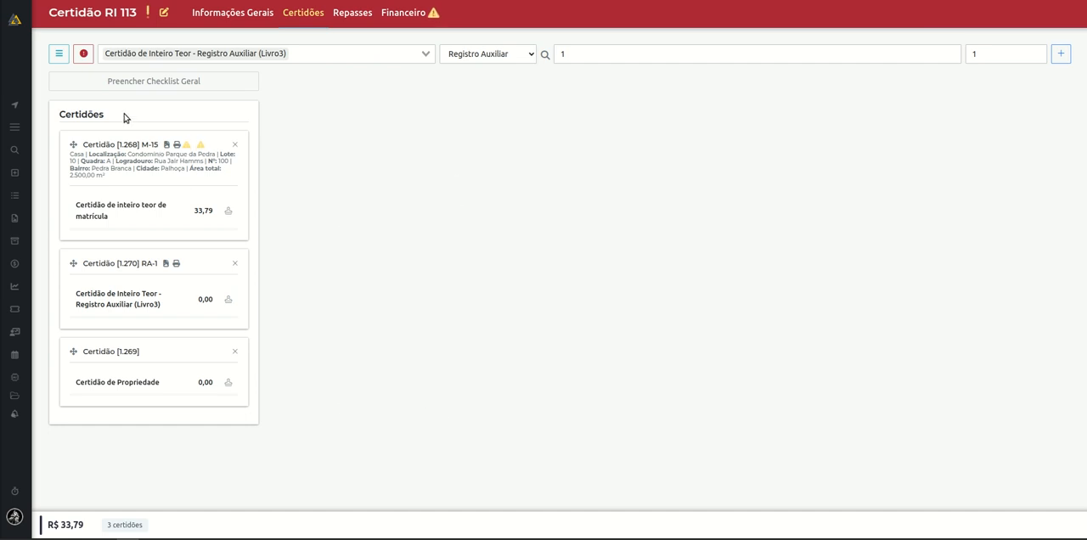
Examine the batch actions for the certificates, including the options of Emitir Certidões and Excluir, without executing any.
click(58, 55)
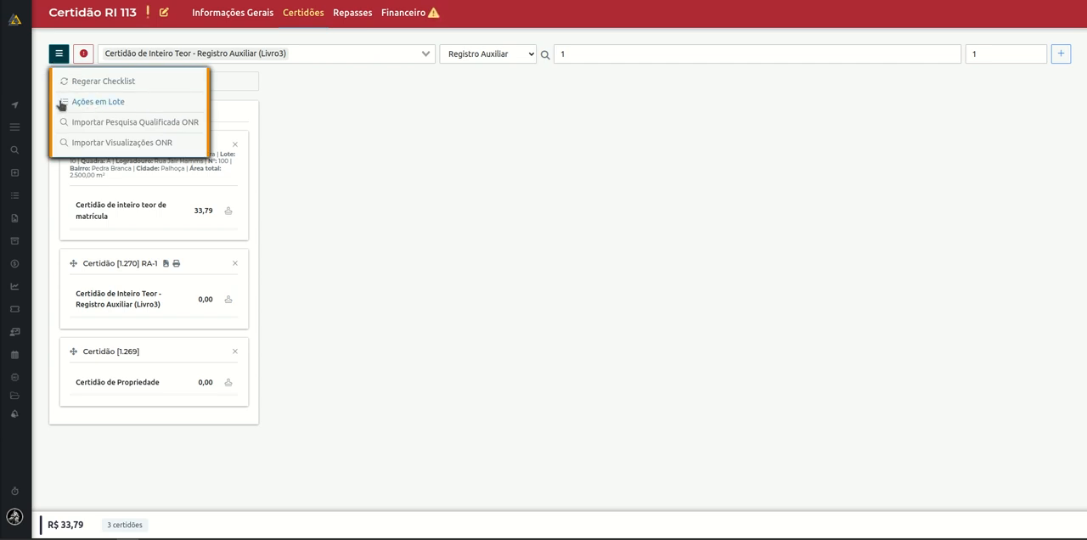
click(89, 102)
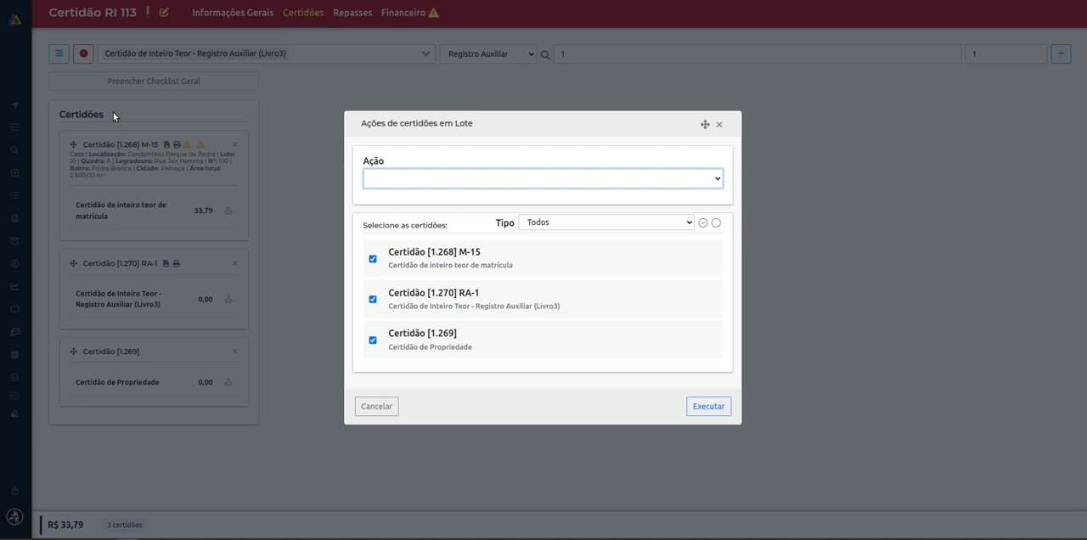
click(392, 176)
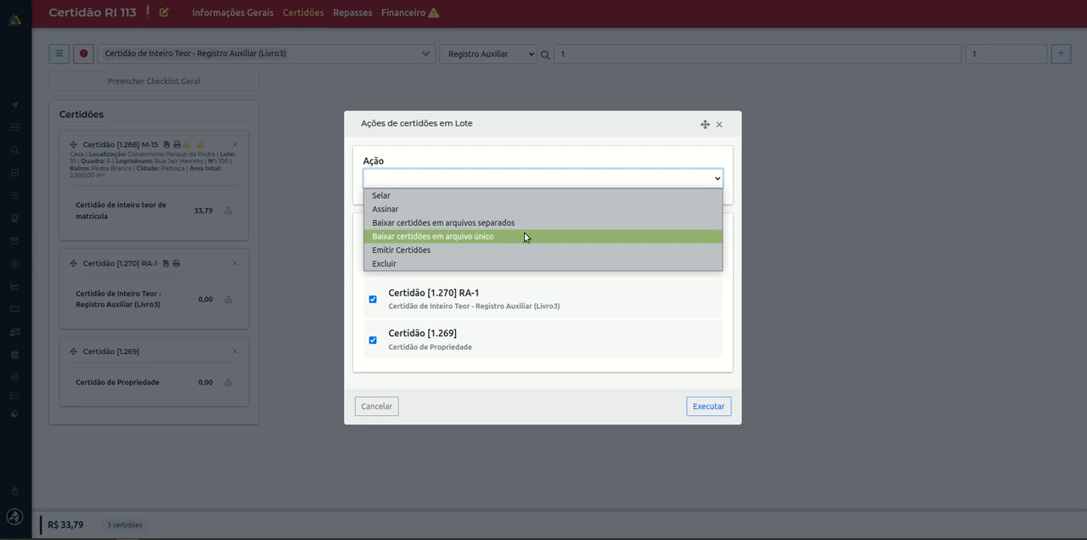
click(469, 250)
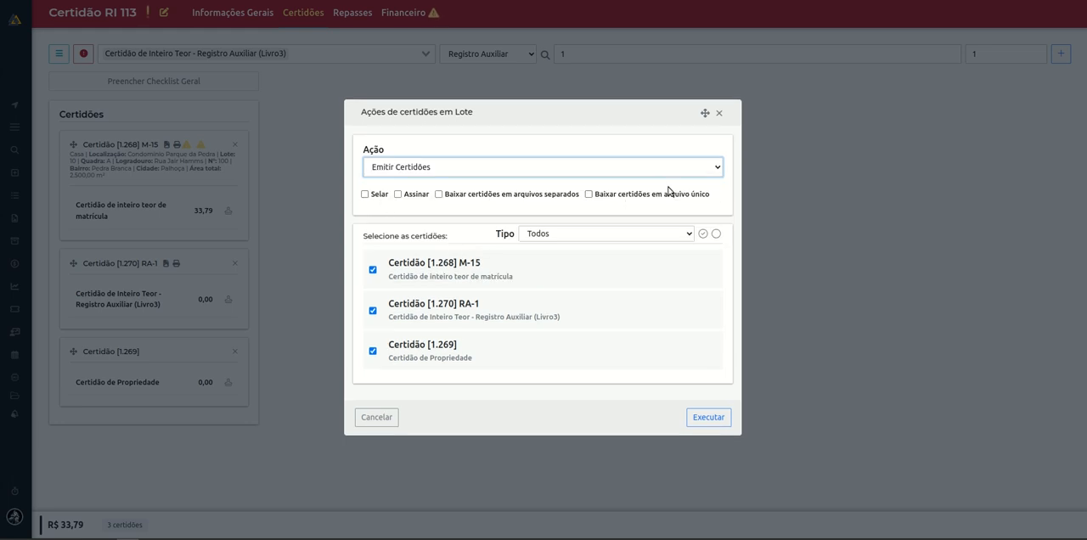
click(454, 252)
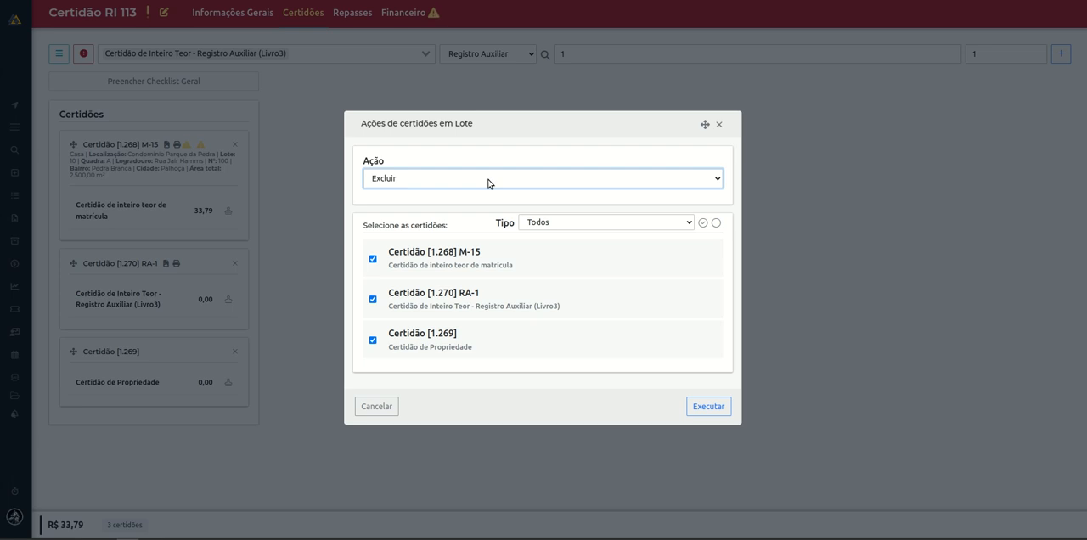
click(718, 124)
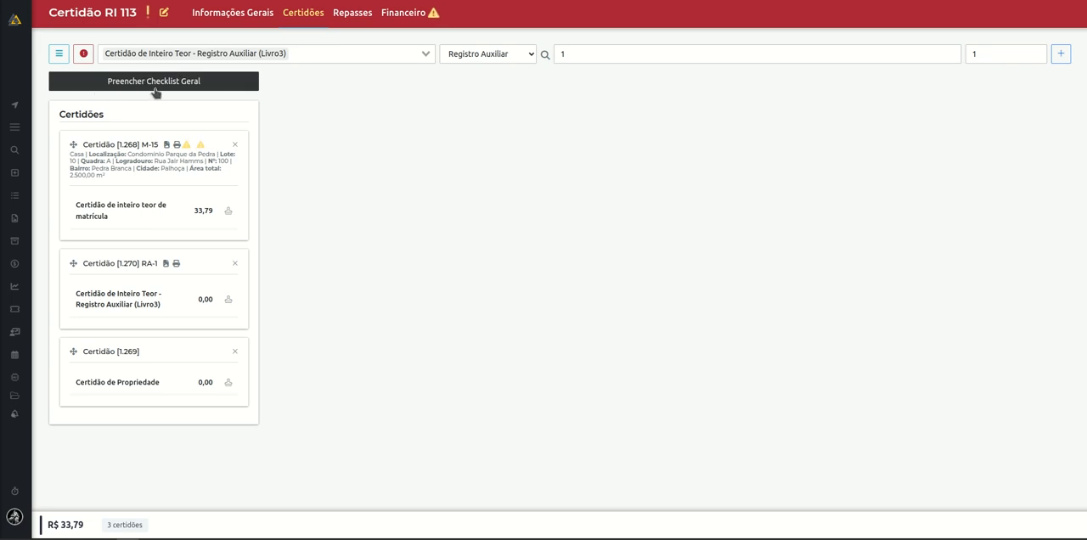
Review the order's general checklist and its list of requirements (Exigências).
click(182, 88)
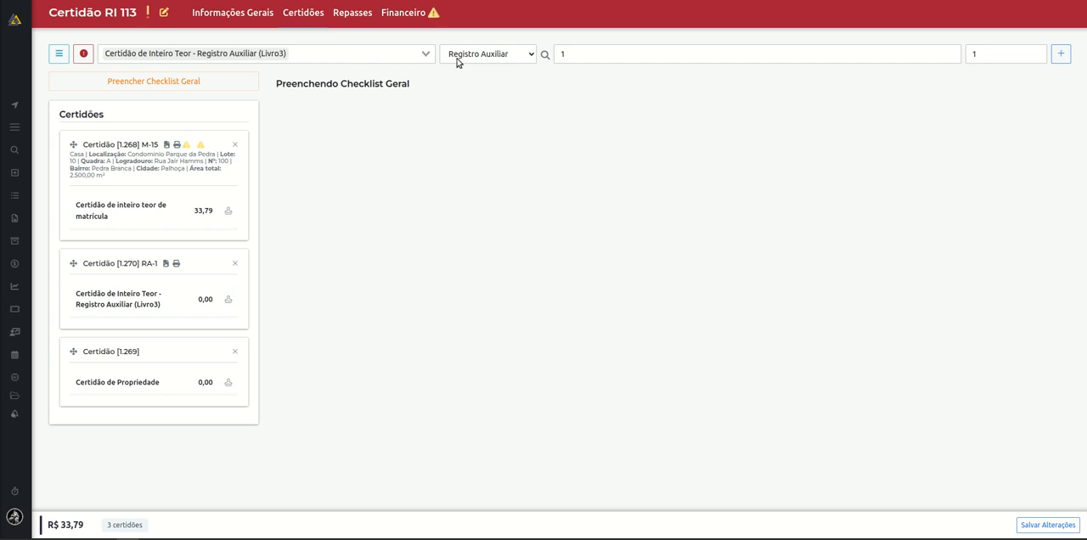
click(85, 54)
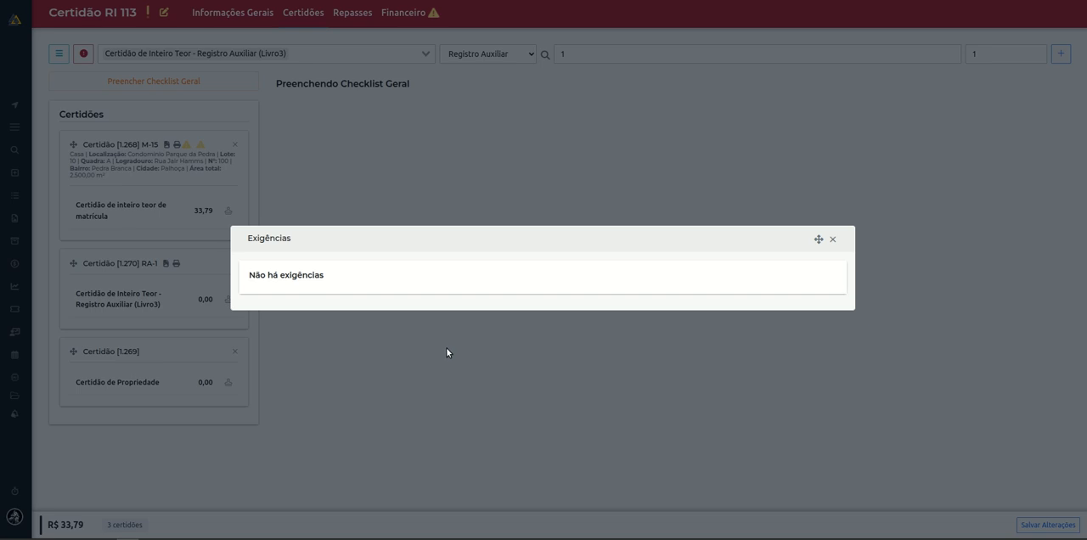
click(832, 240)
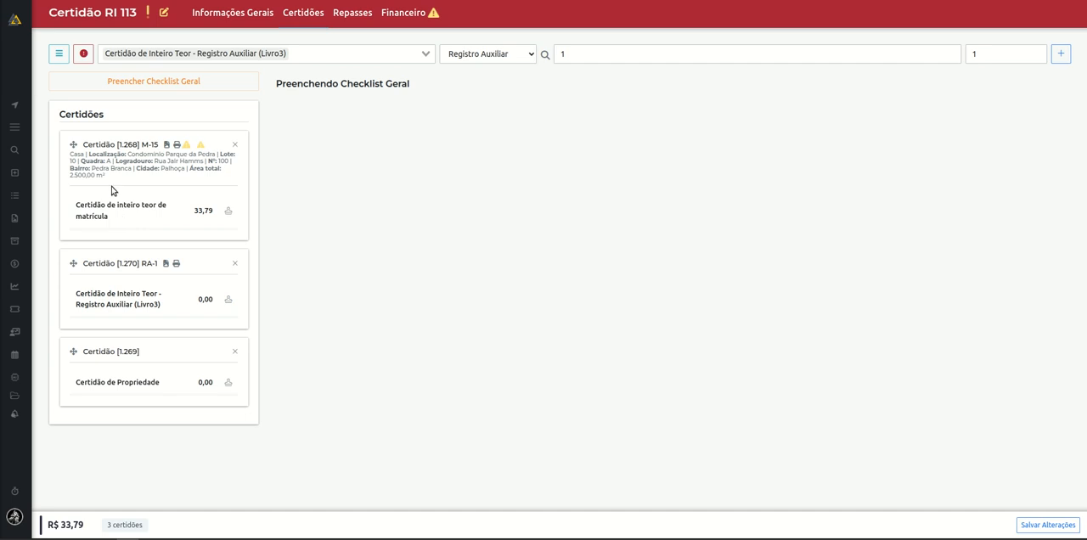
View the registration details of matrícula 15 and its digitized document from the M-15 certificate.
drag(122, 182, 113, 149)
click(113, 148)
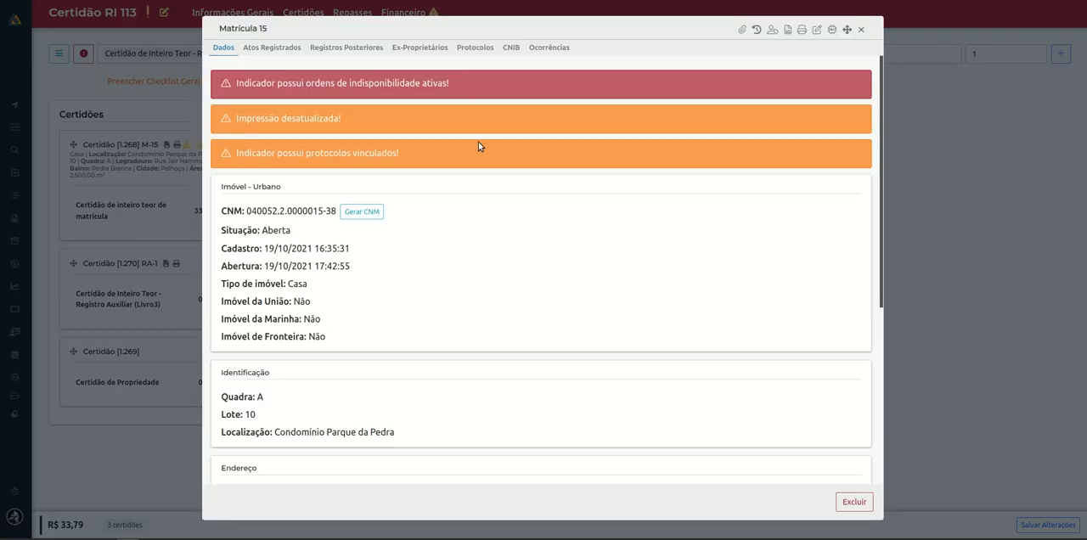
click(860, 30)
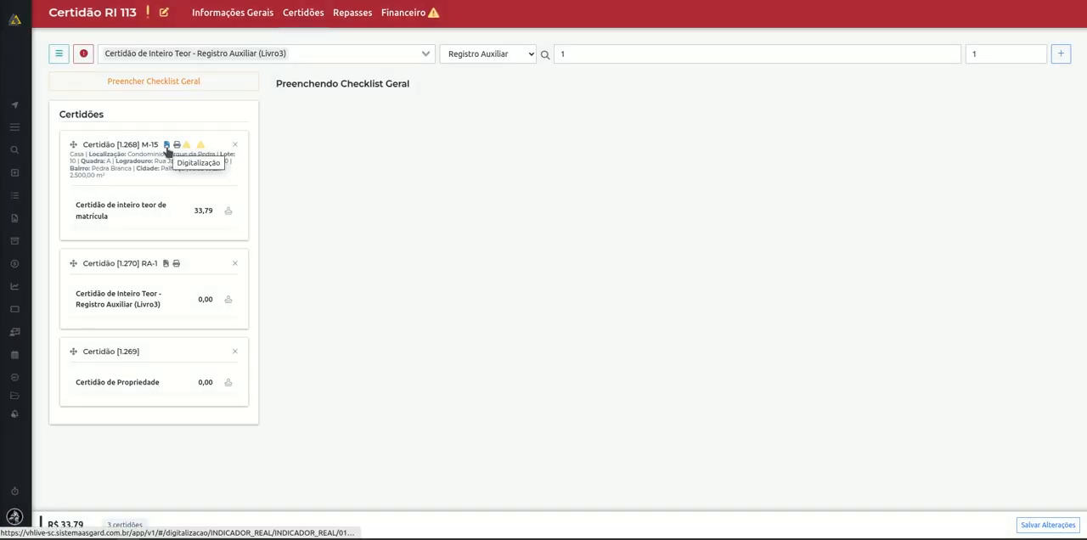
click(166, 146)
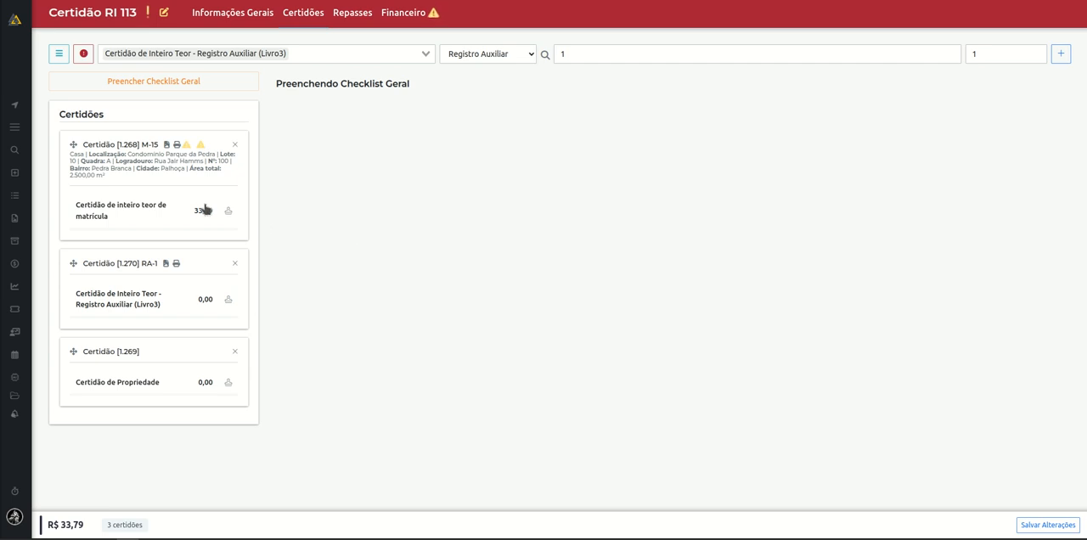
mouse_move(188, 149)
Mark the M-15 Certidão de inteiro teor de matrícula as exempt (Certidão Isenta: Sim) and save the changes.
click(96, 216)
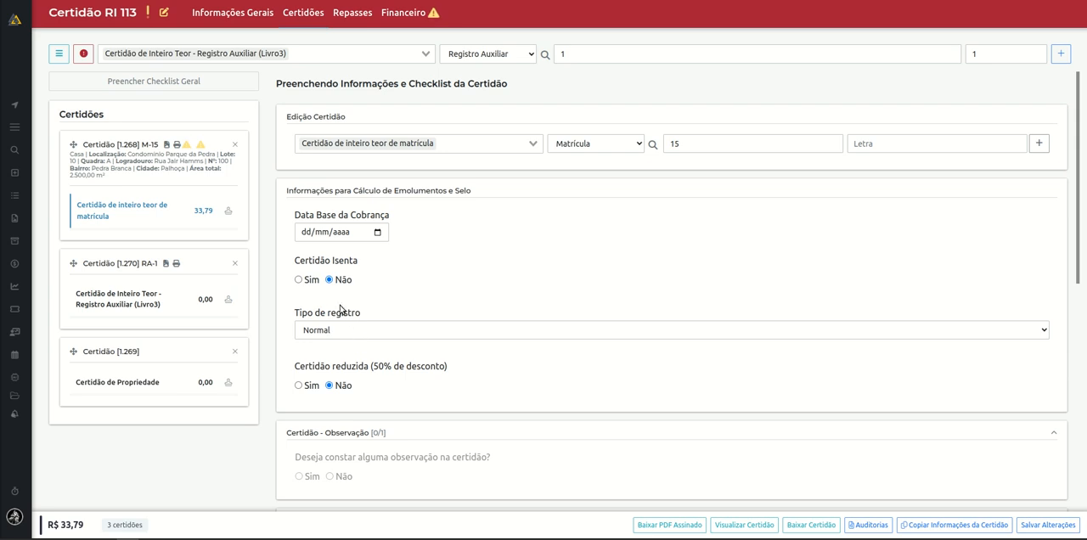
drag(294, 262, 383, 268)
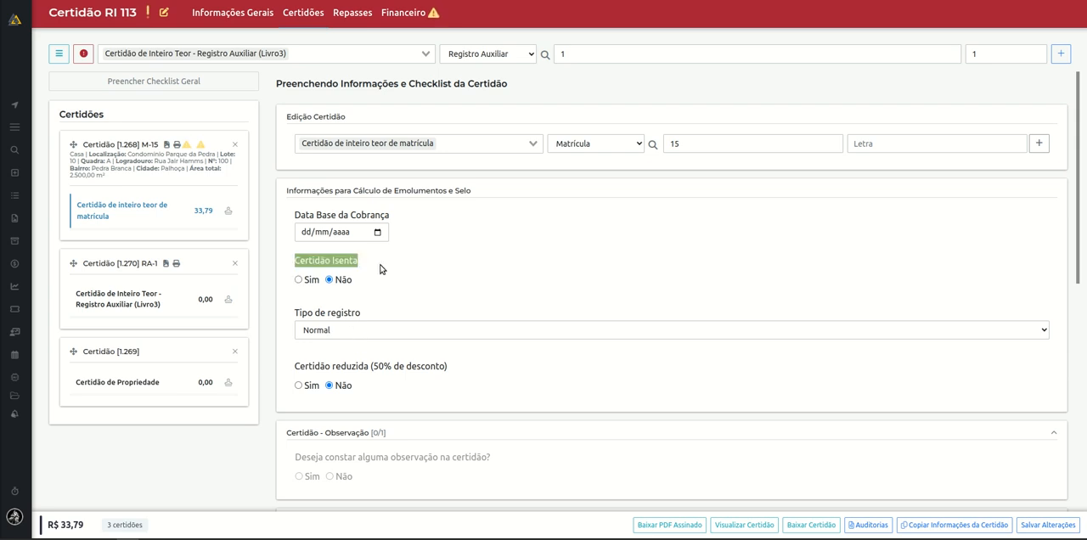
click(299, 280)
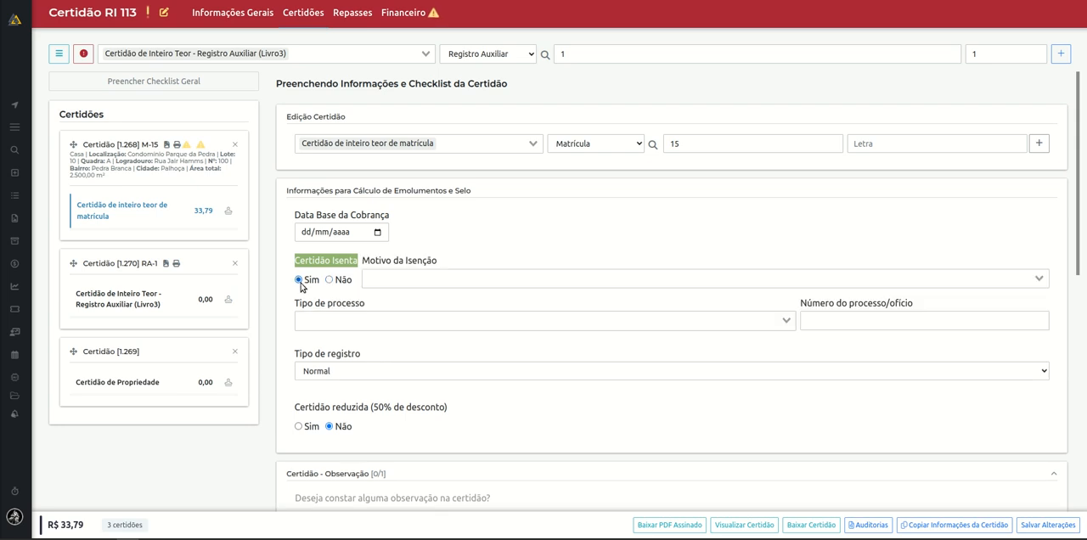
click(466, 230)
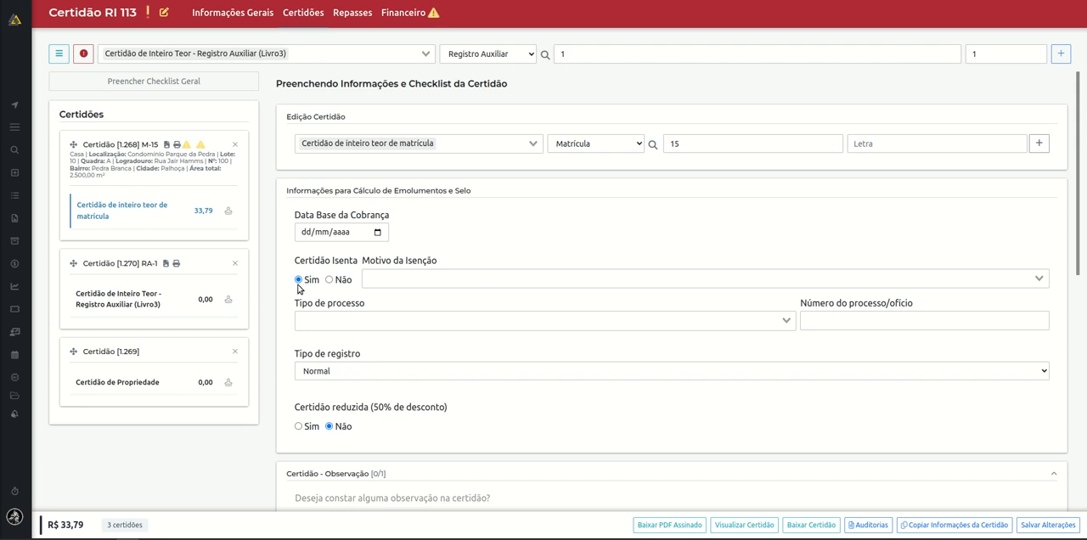
click(1048, 524)
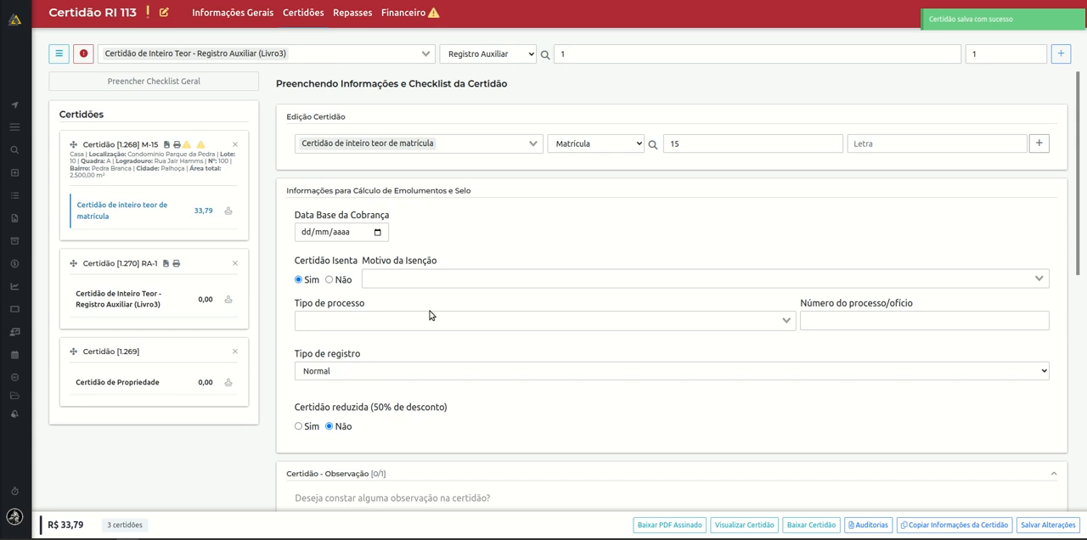
Set the exemption reason to "14 - Lei Federal n. 8.069/90 - ECA, Art. 102, § 2º - Medidas de Proteção" and the process type to Não ressarcível.
click(537, 285)
scroll(540, 246, down, 1)
click(544, 197)
click(539, 323)
click(534, 305)
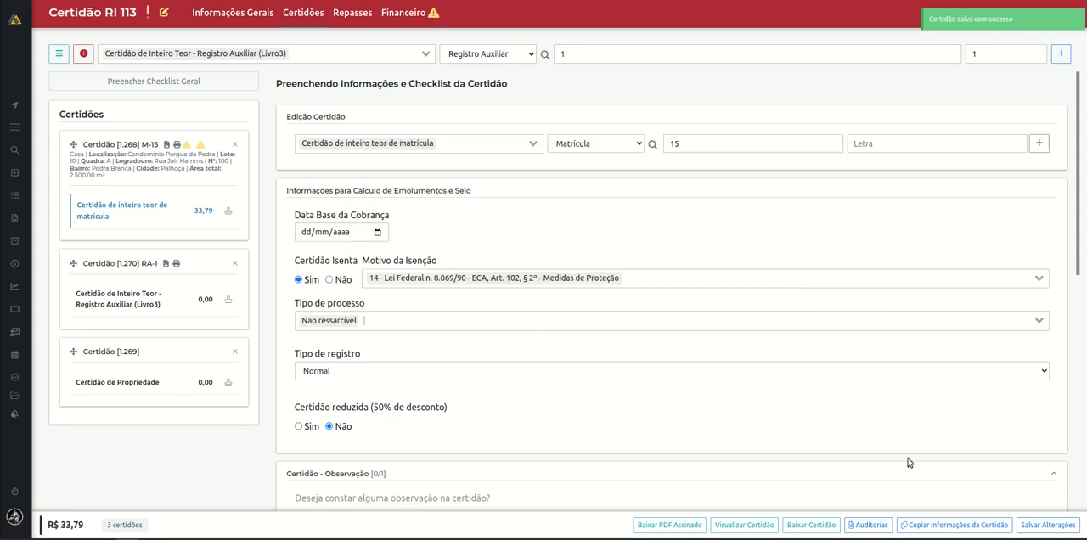
Save the M-15 certificate, set its Certidão Isenta option to Não, and save the changes.
click(1074, 531)
click(329, 281)
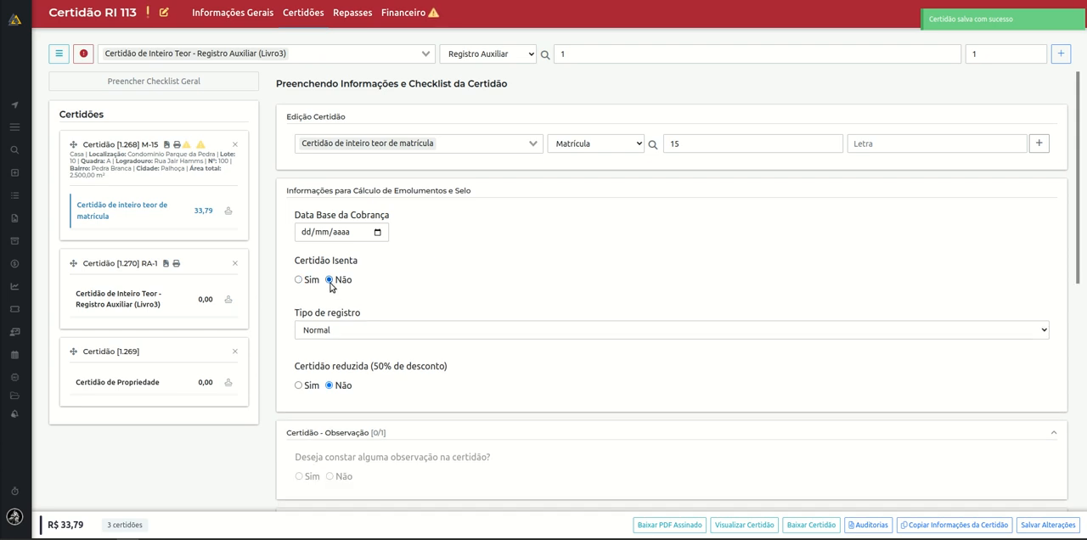
click(1046, 525)
Examine the Data Base da Cobrança and Tipo de registro fields in the emoluments and seal calculation section.
drag(295, 212, 392, 229)
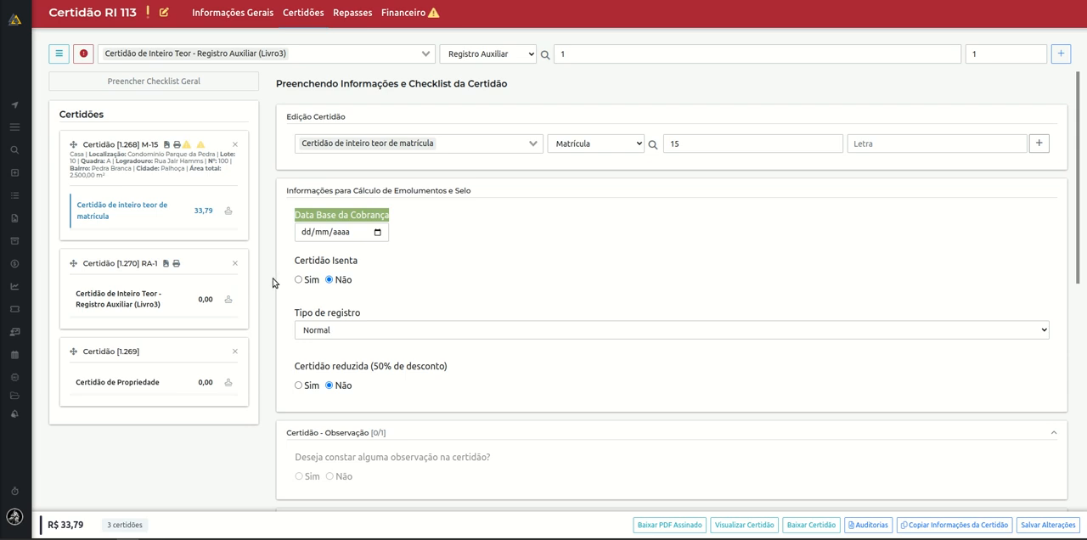
click(308, 232)
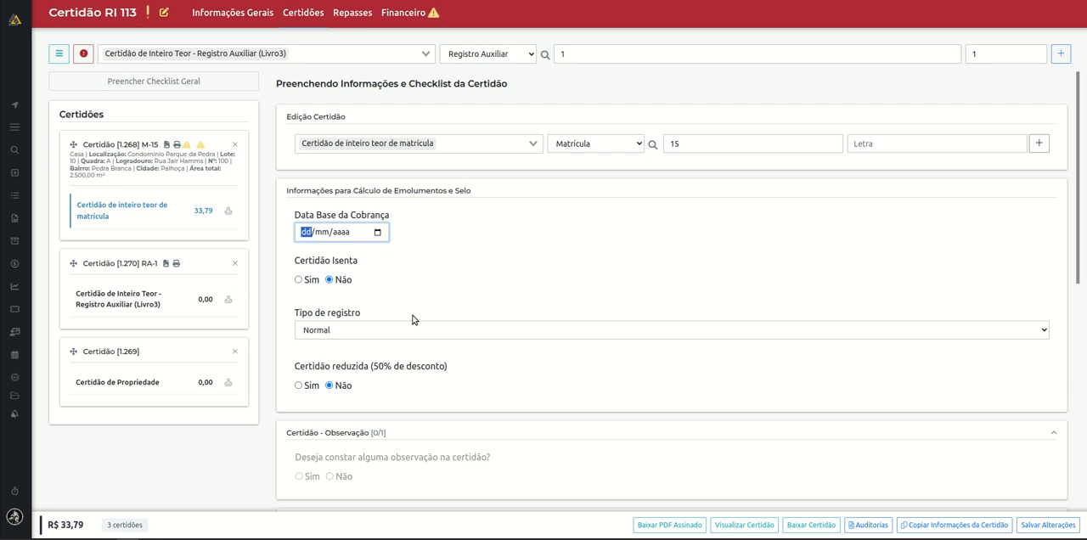
click(482, 254)
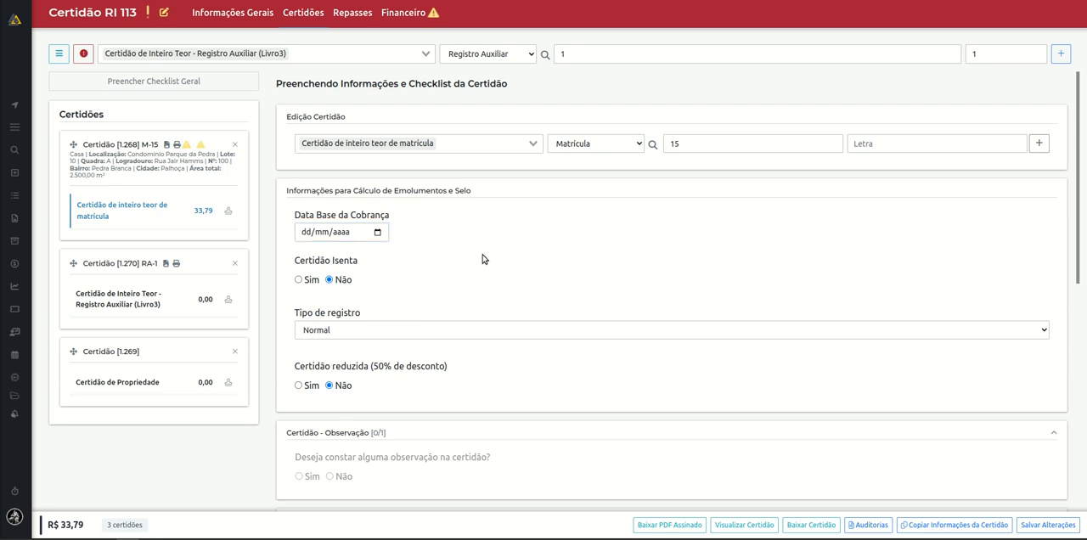
right_click(309, 331)
click(605, 282)
Answer Sim to the certificate's observation question to review the available observations, and change the answer to Não.
scroll(632, 389, down, 5)
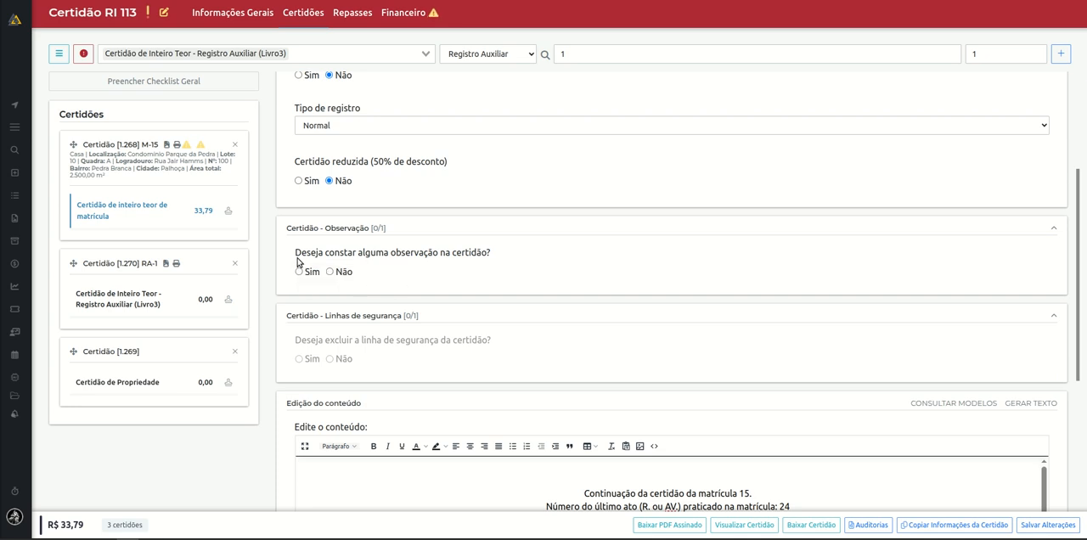
drag(297, 266, 502, 269)
click(299, 272)
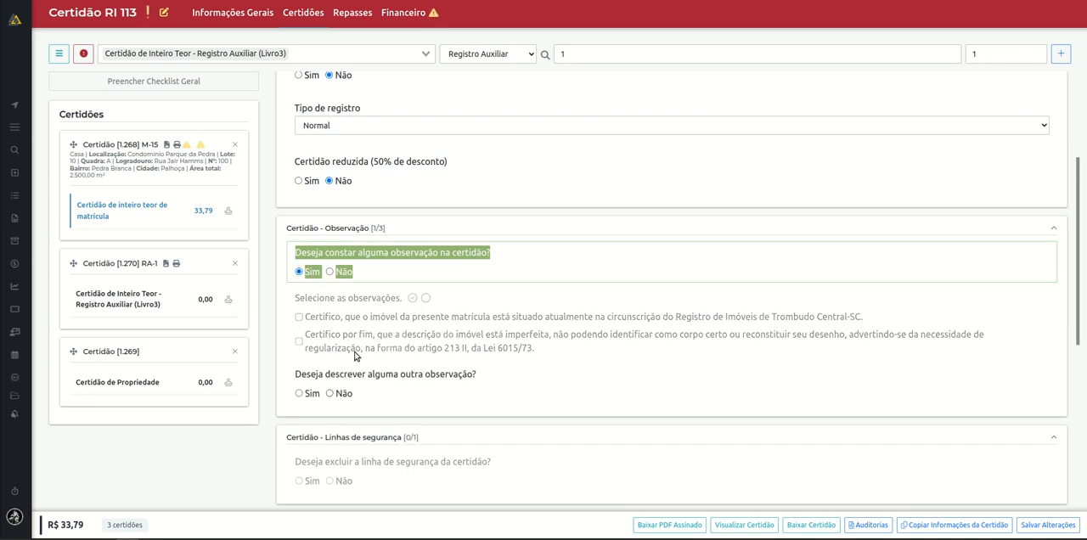
click(507, 304)
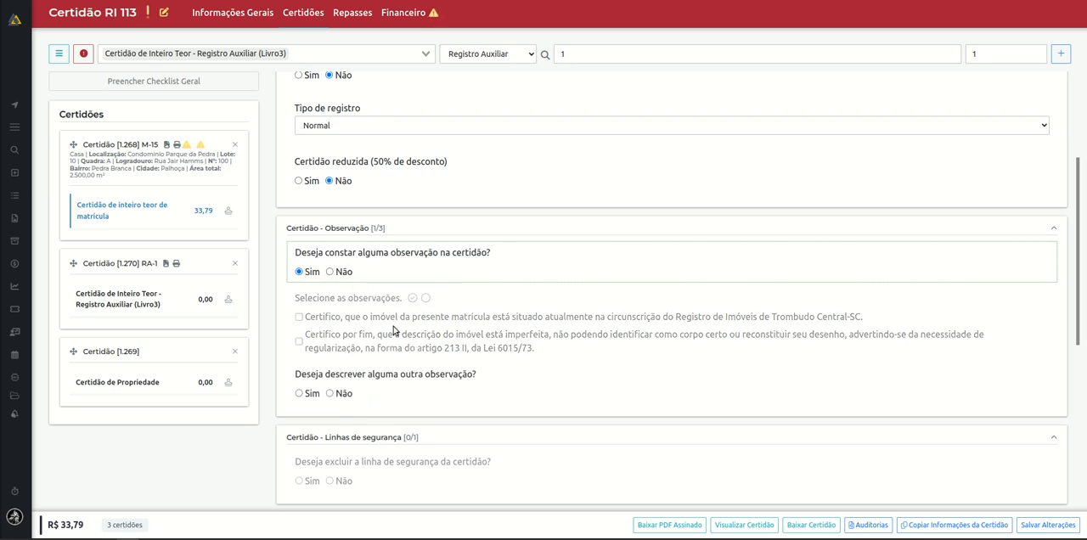
click(330, 271)
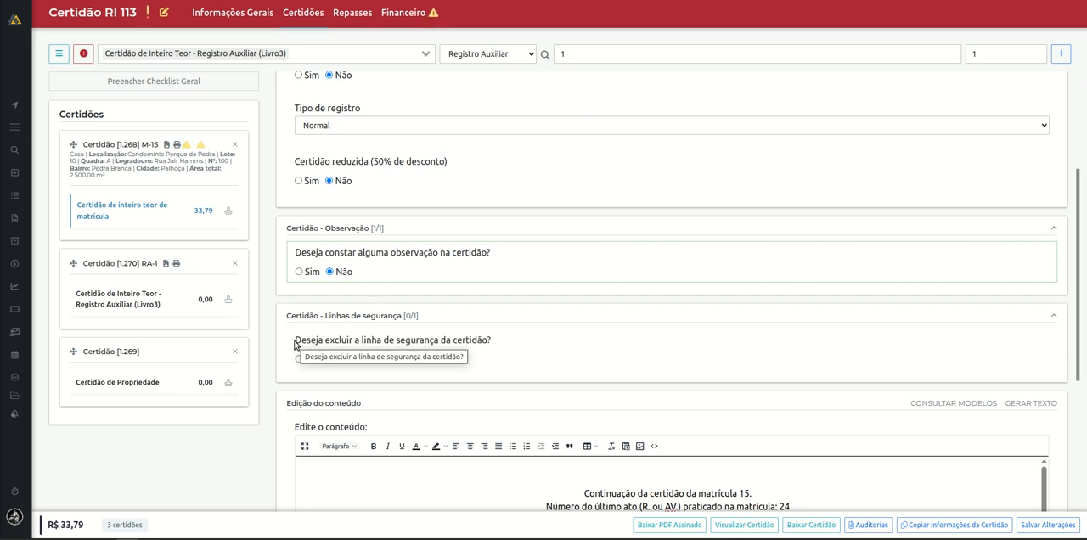
Review the security-line exclusion question and the opening lines of the matrícula 15 certificate text.
drag(297, 345, 519, 351)
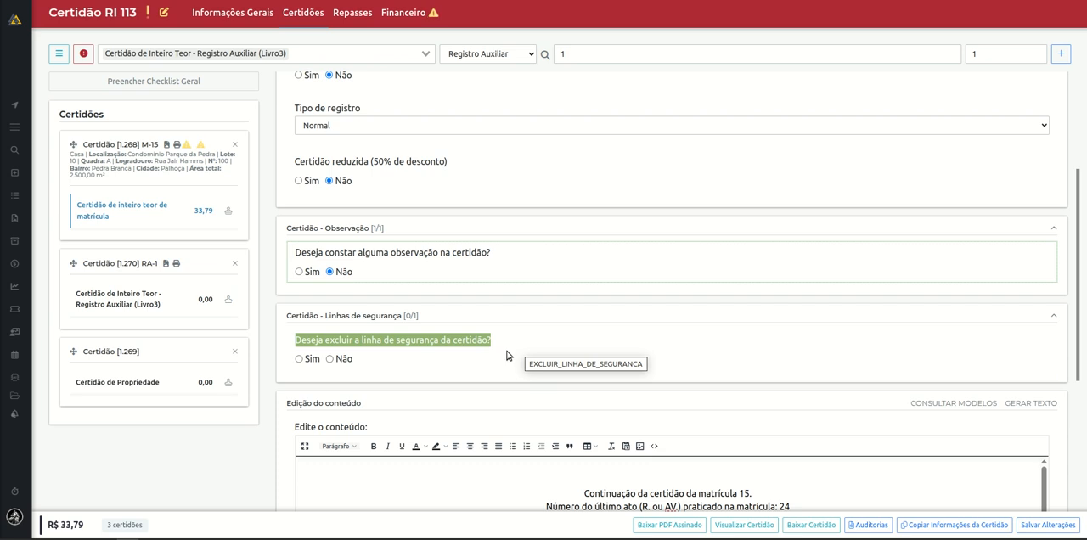
click(545, 330)
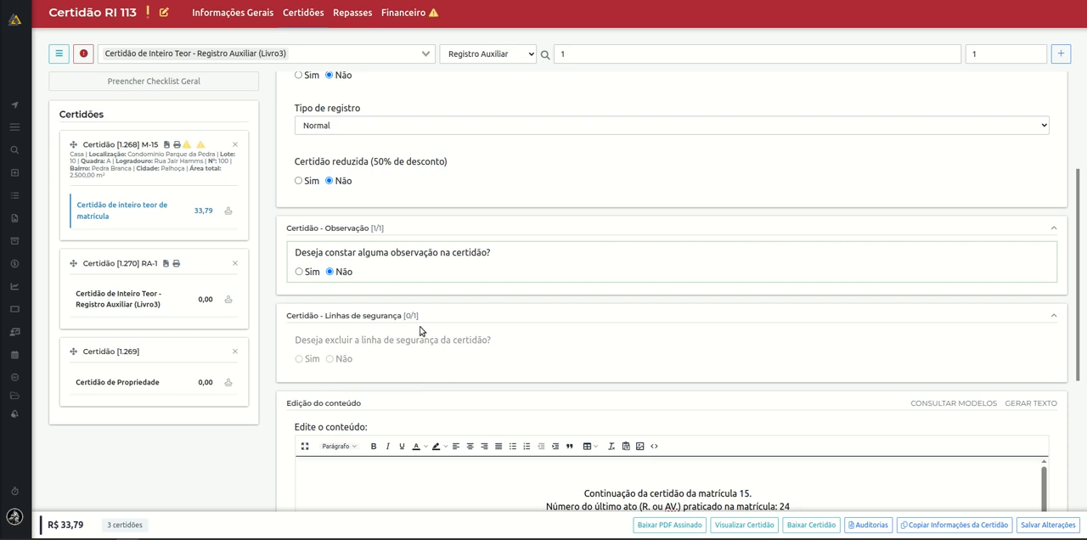
scroll(514, 325, down, 3)
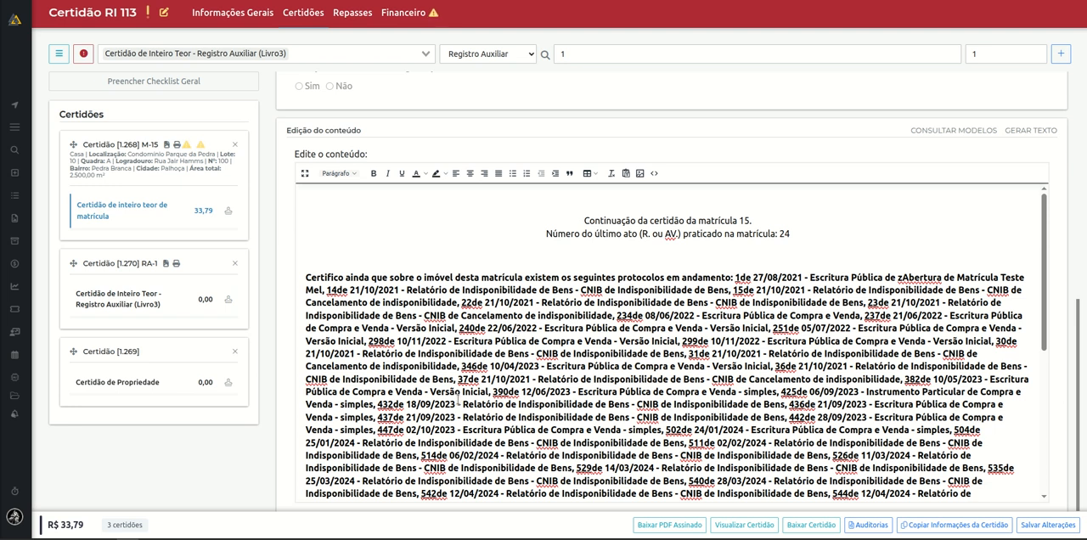
click(583, 220)
drag(584, 221, 801, 237)
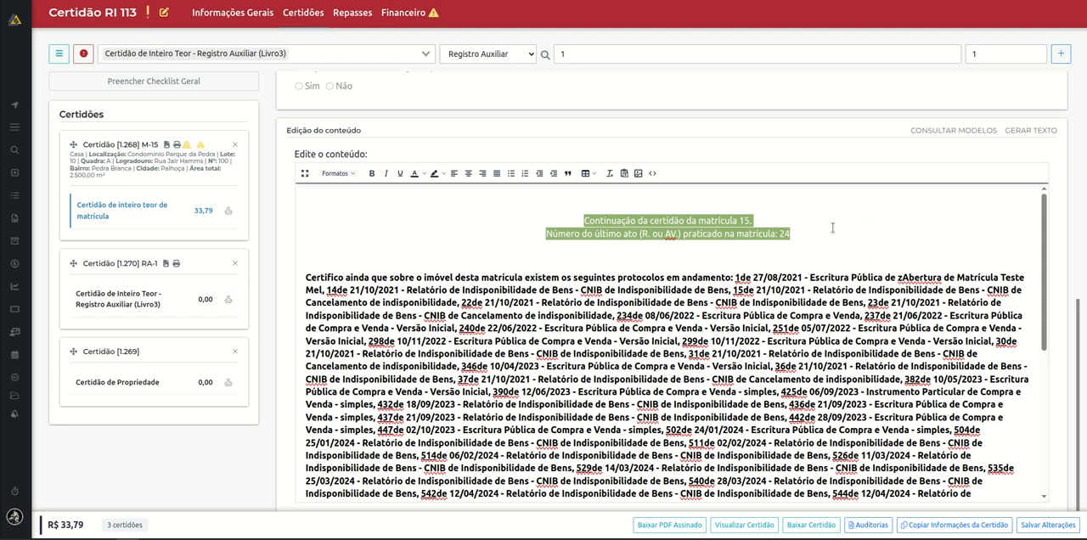
Add a line reading "teste" below the last-act number in the matrícula 15 certificate text, and save the changes.
click(802, 233)
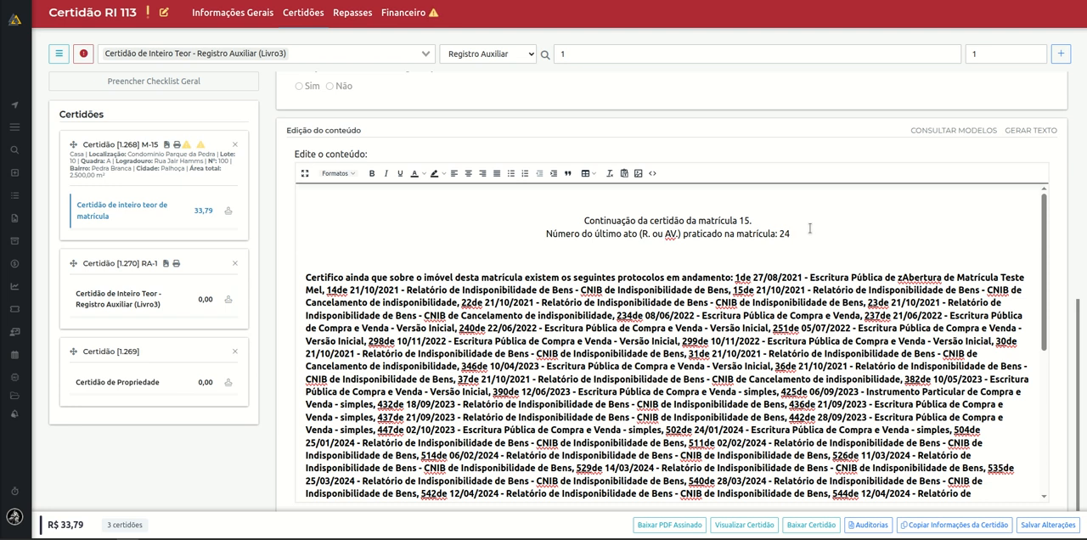
key(Return)
text(teste)
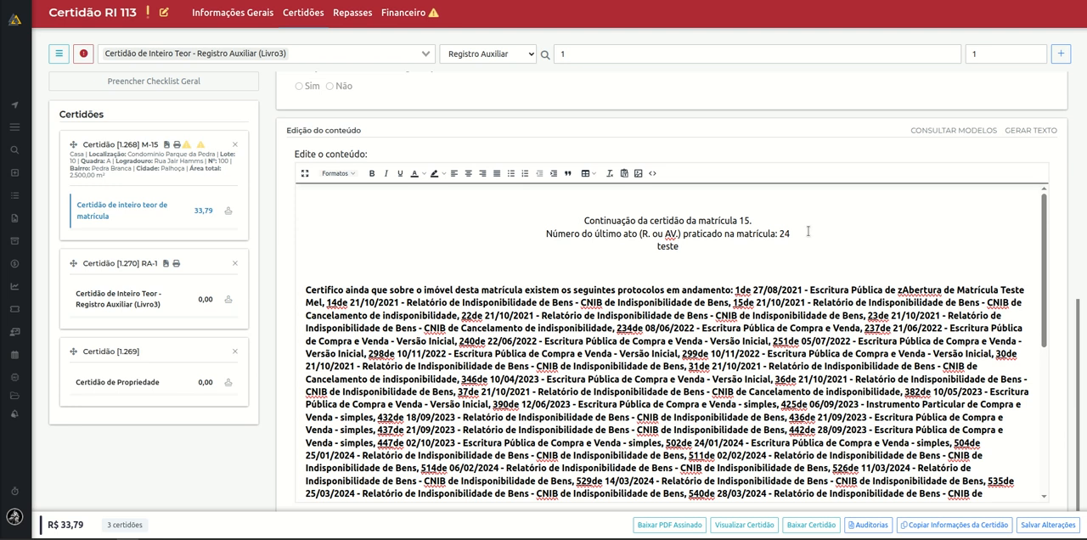
key(Down)
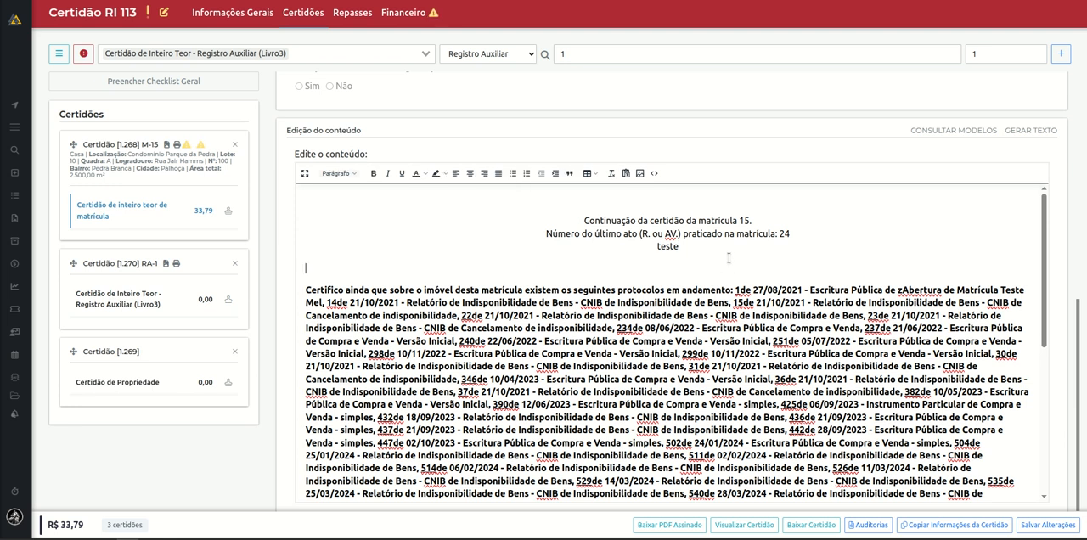
click(1048, 525)
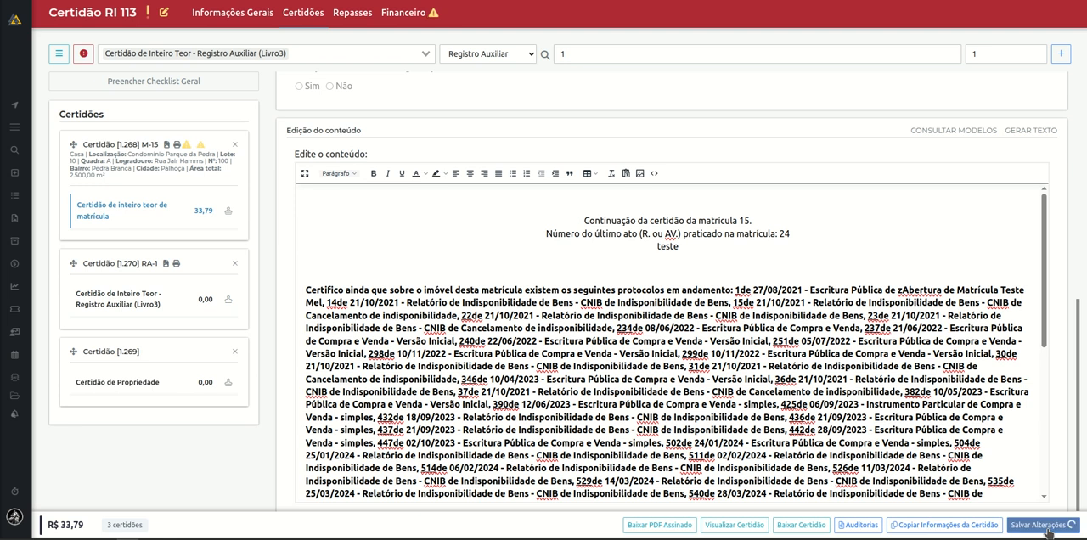
Try to copy the M-15 certificate's information to another certificate in the order.
scroll(687, 293, up, 7)
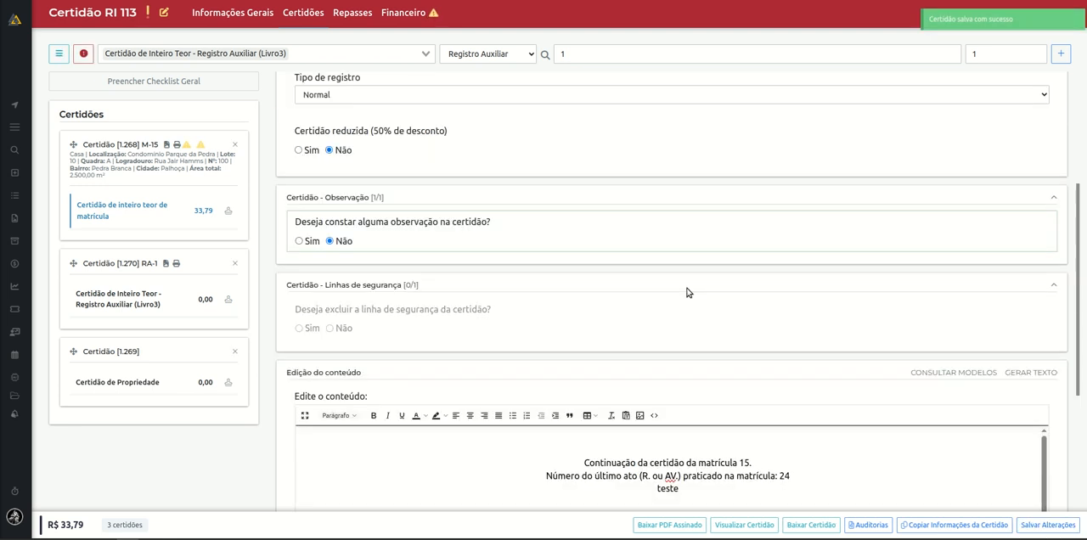
scroll(907, 271, down, 5)
scroll(896, 297, down, 2)
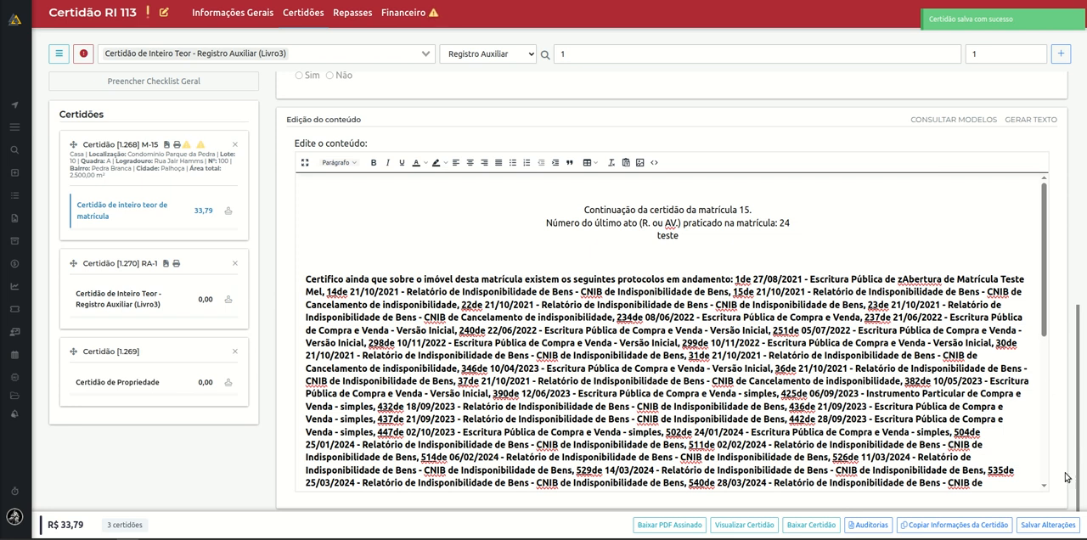
click(988, 527)
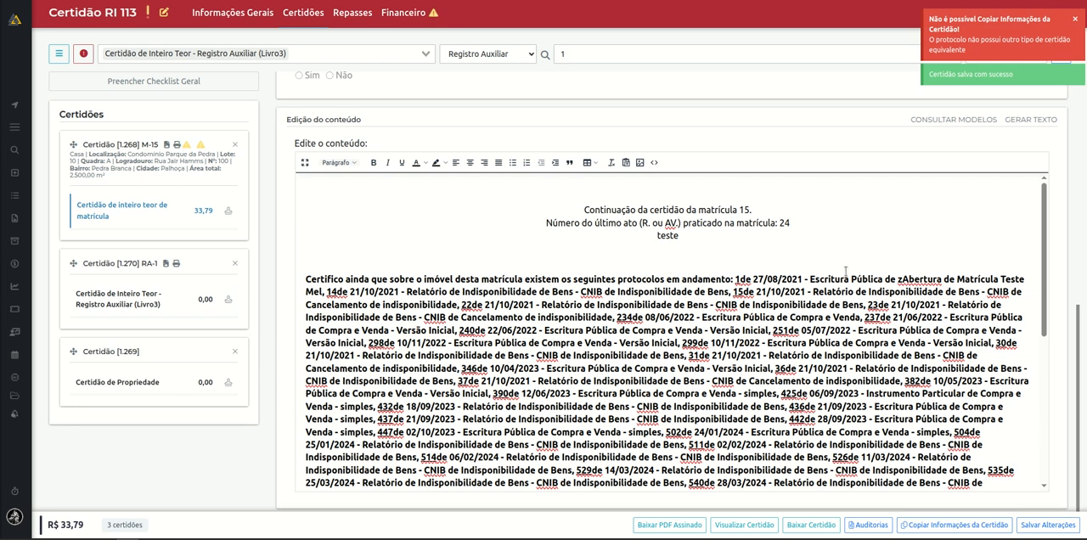
click(929, 527)
Add a Certidão de inteiro teor de matrícula for matrícula 20, with quantity 1, to the order.
click(384, 54)
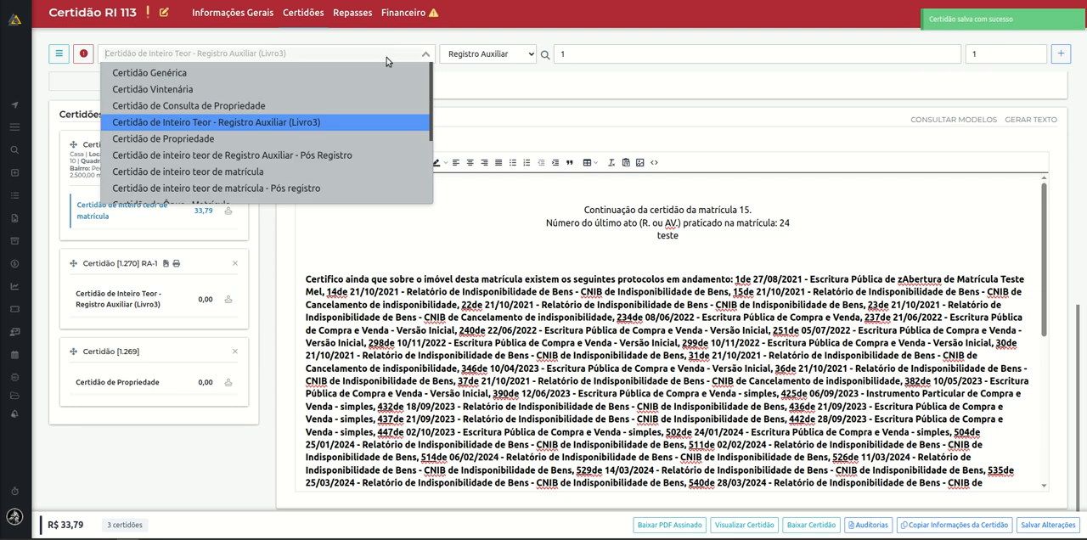
click(276, 173)
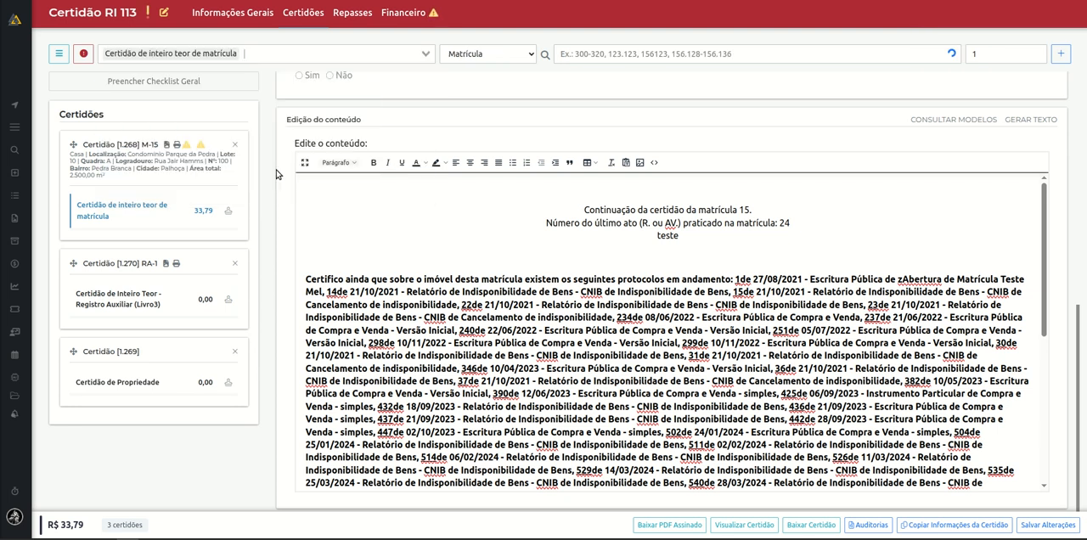
click(616, 57)
text(20)
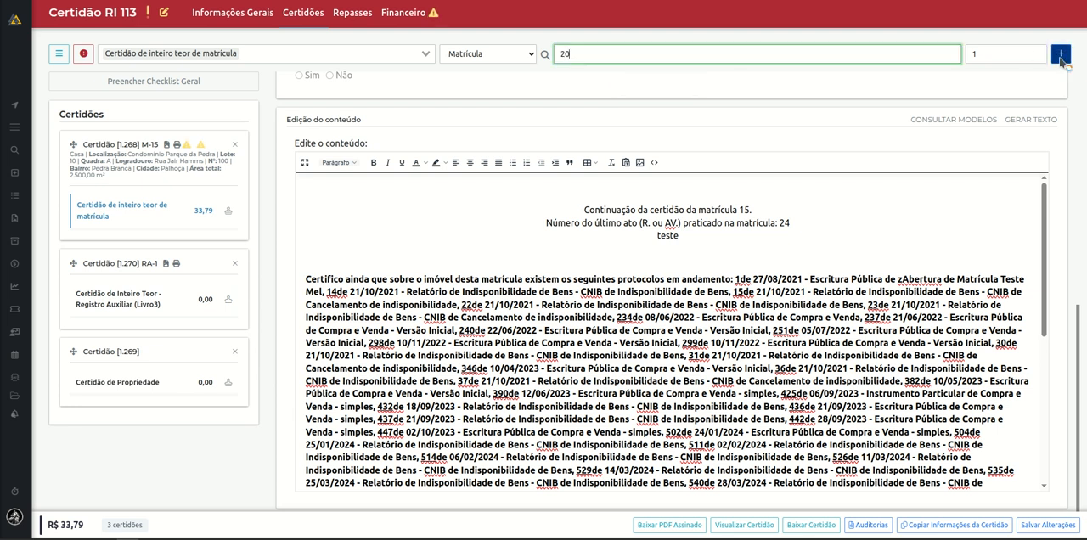
click(1061, 54)
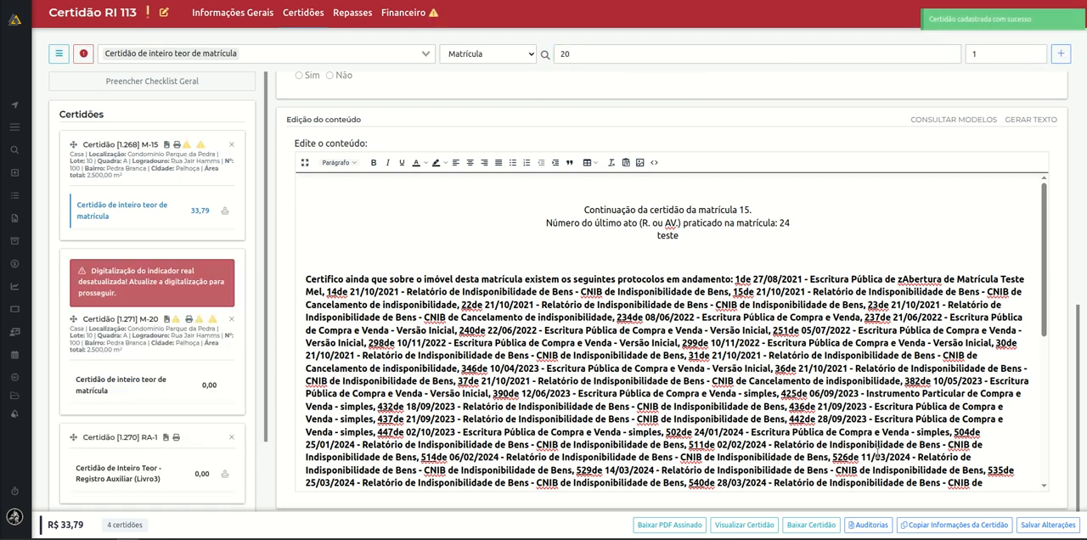
Review the options for copying information from M-15 to M-20, and check the M-15 certificate's audit history.
click(956, 528)
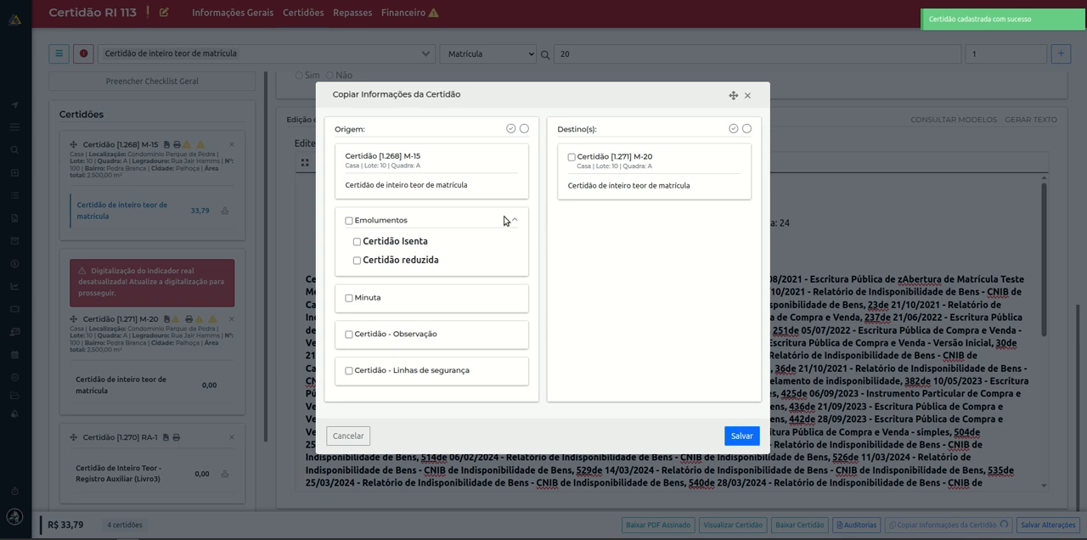
click(747, 96)
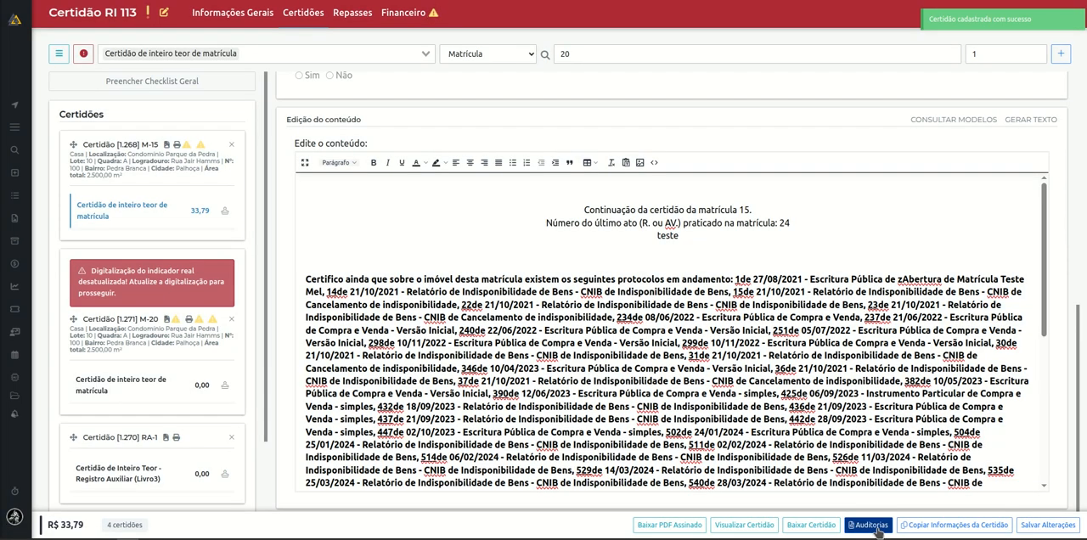
click(871, 525)
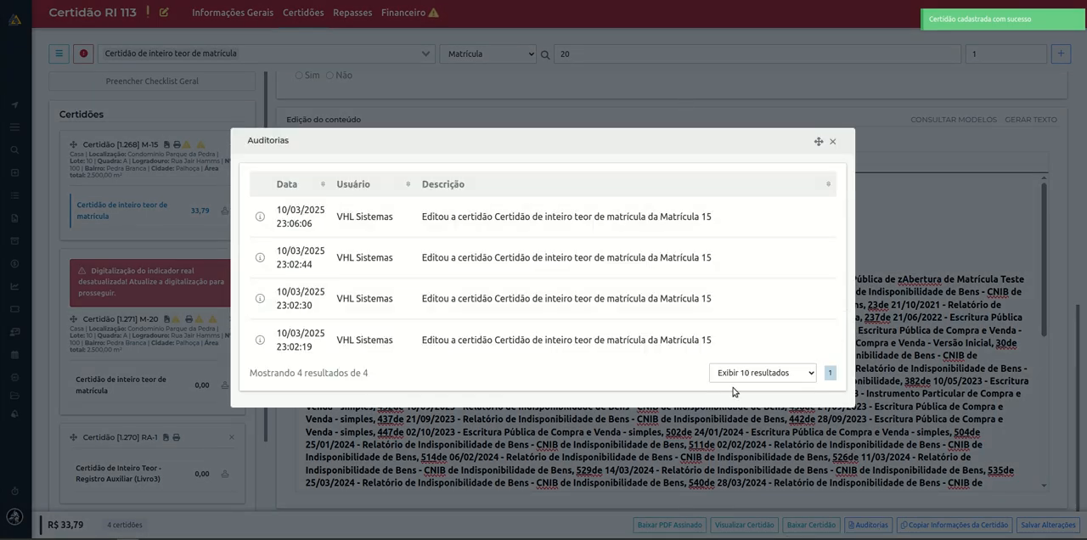
click(832, 142)
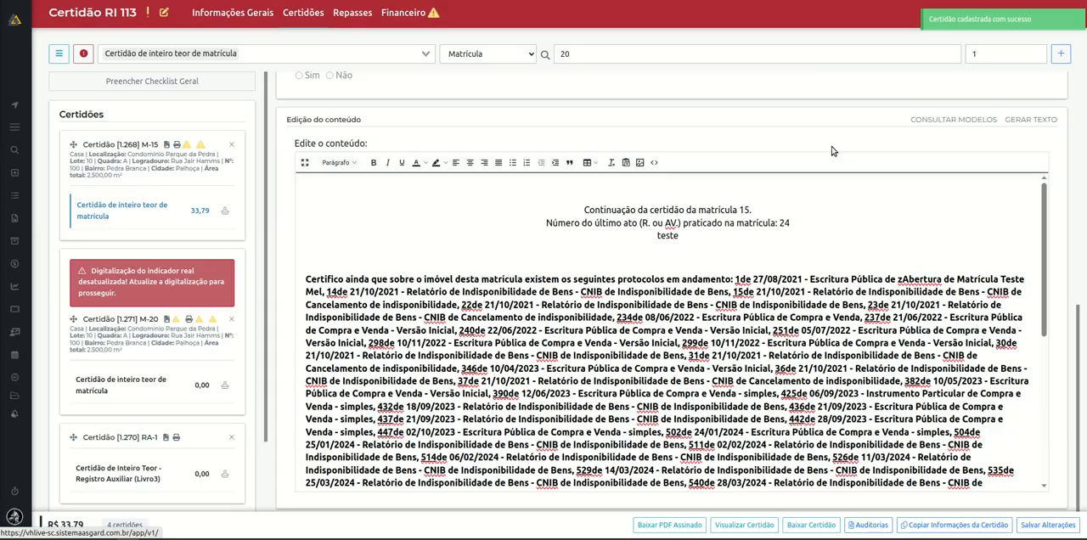
Preview the M-15 certificate in an enlarged window and examine its opening CERTIFICO statement.
click(762, 526)
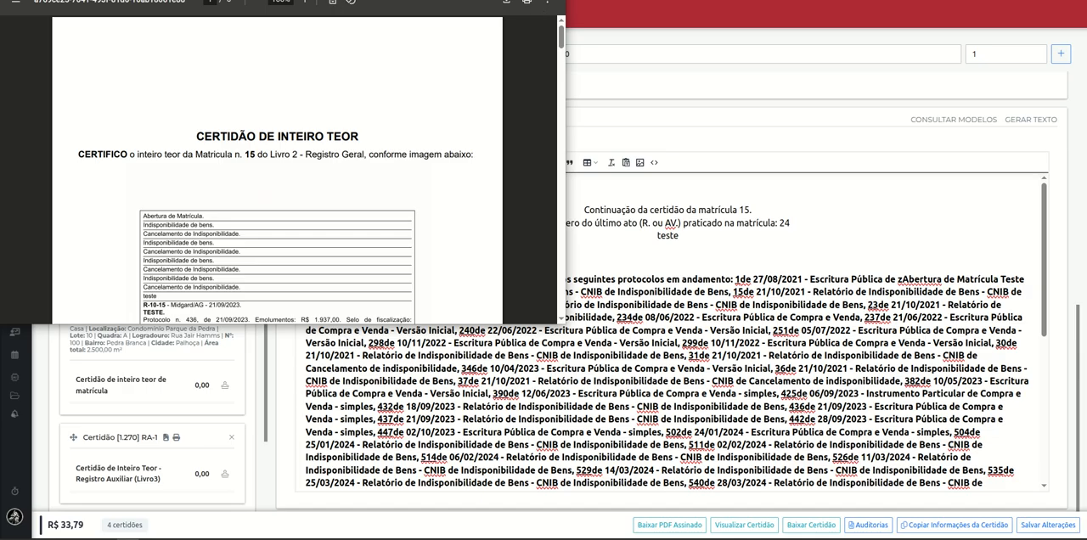
click(530, 1)
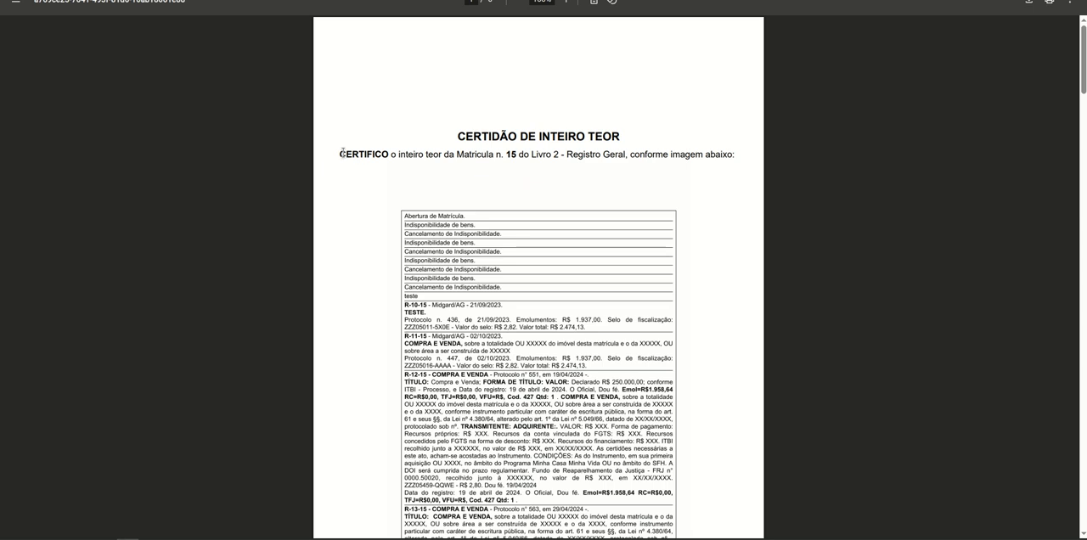
drag(340, 154, 795, 156)
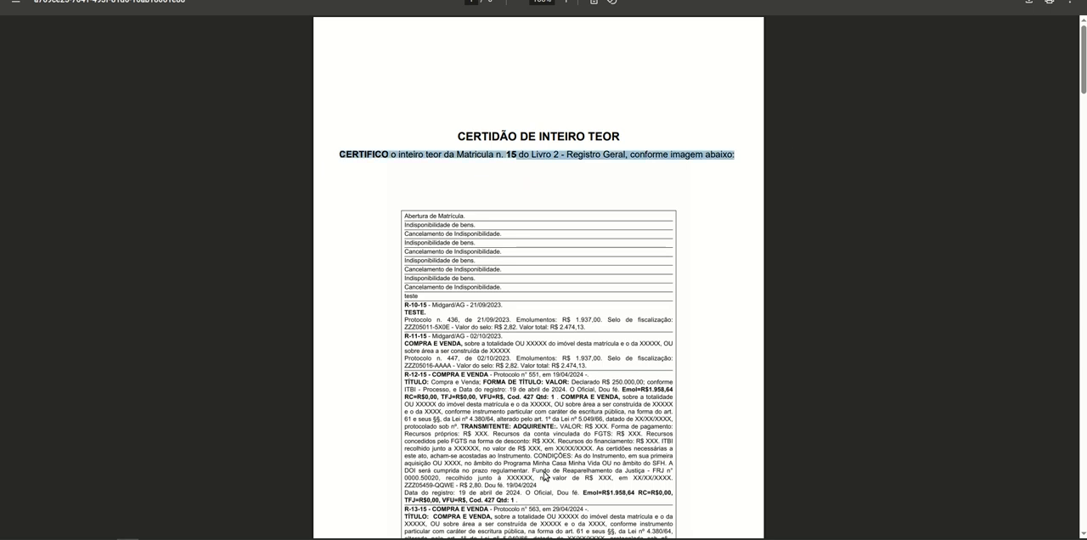
click(602, 381)
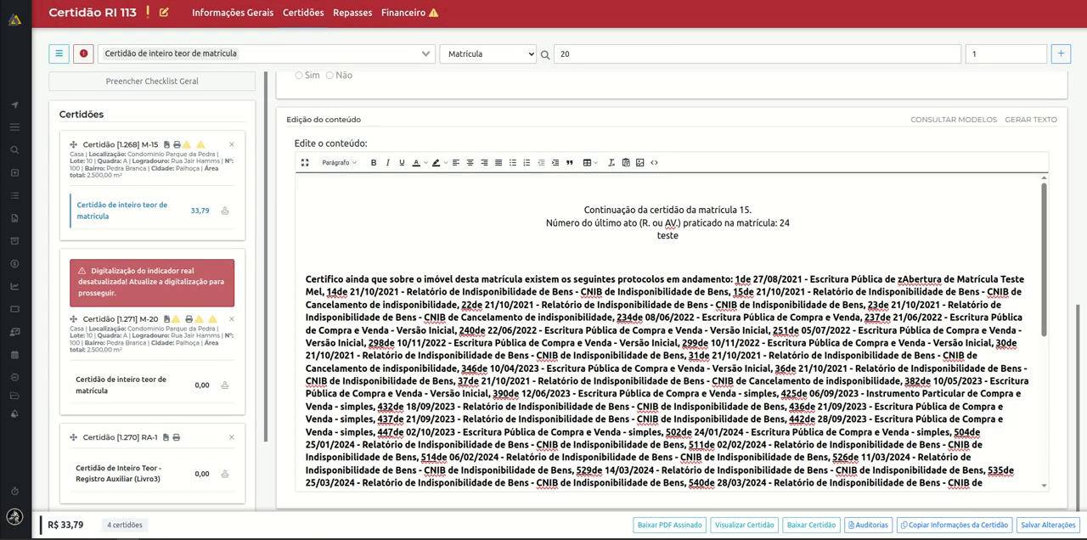
Review the M-15 certificate's fee settings and checklist, and preview the certificate document again.
click(666, 527)
scroll(718, 342, up, 10)
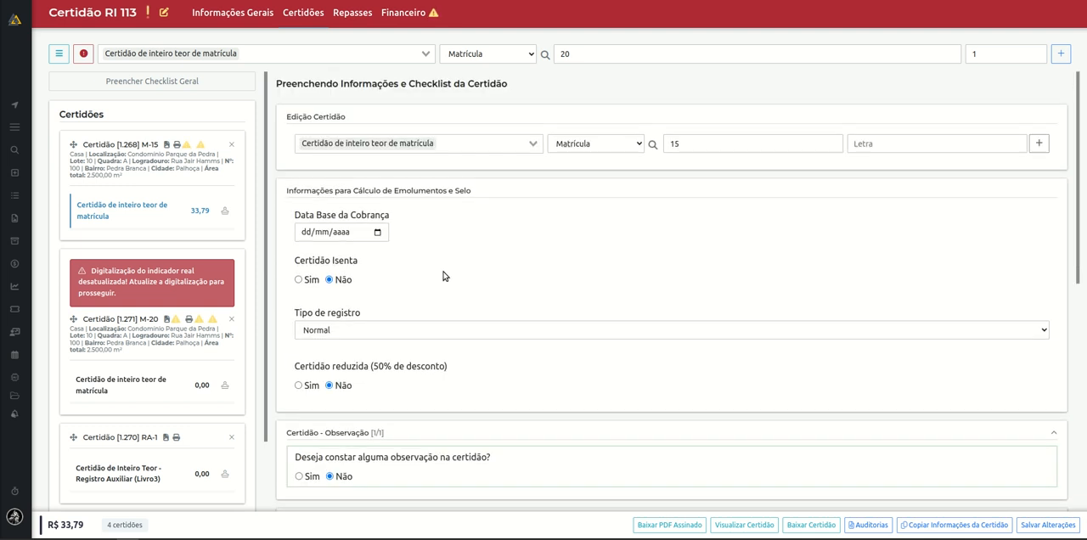
scroll(748, 359, down, 10)
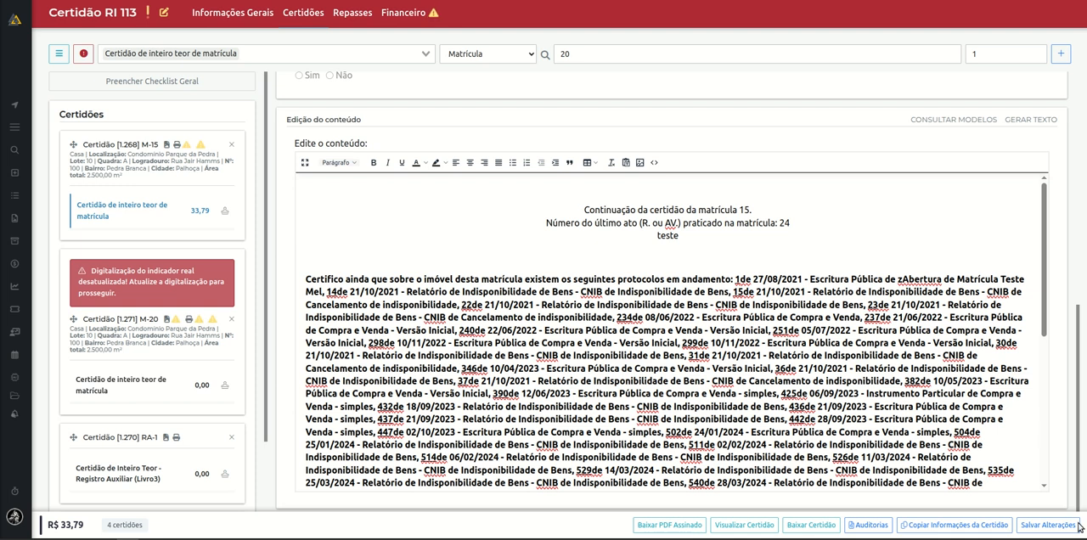
click(770, 525)
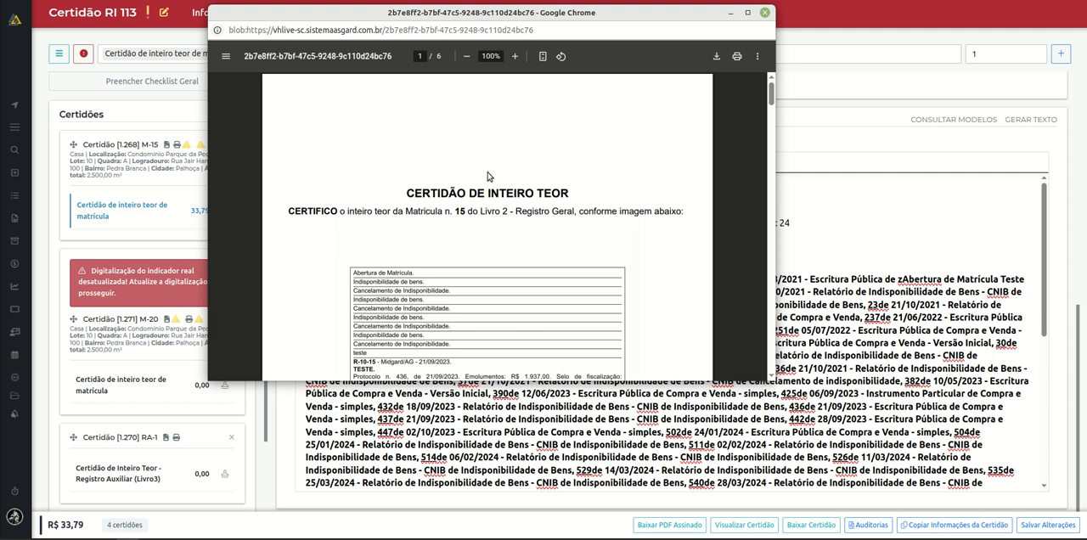
click(769, 12)
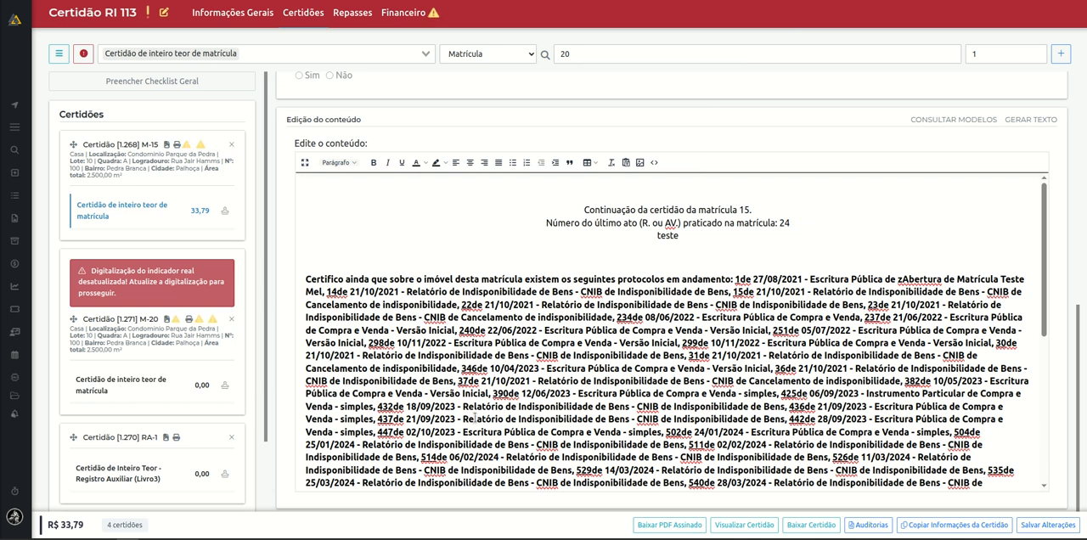
Apply the seal to the M-15 certificate and examine its cost breakdown, expanding the CERTIDÃO item and checking the seal used.
click(225, 218)
click(205, 237)
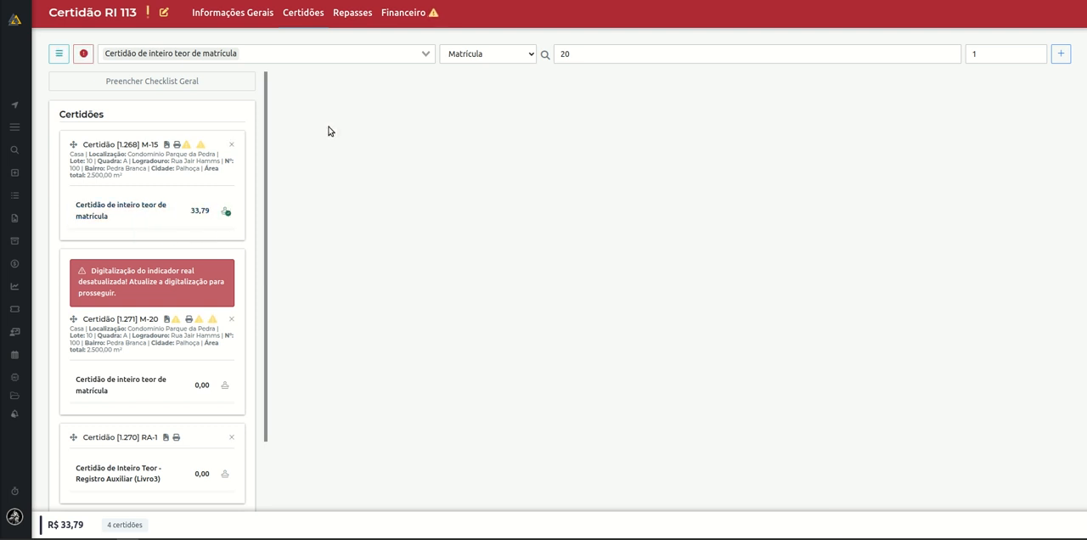
click(197, 214)
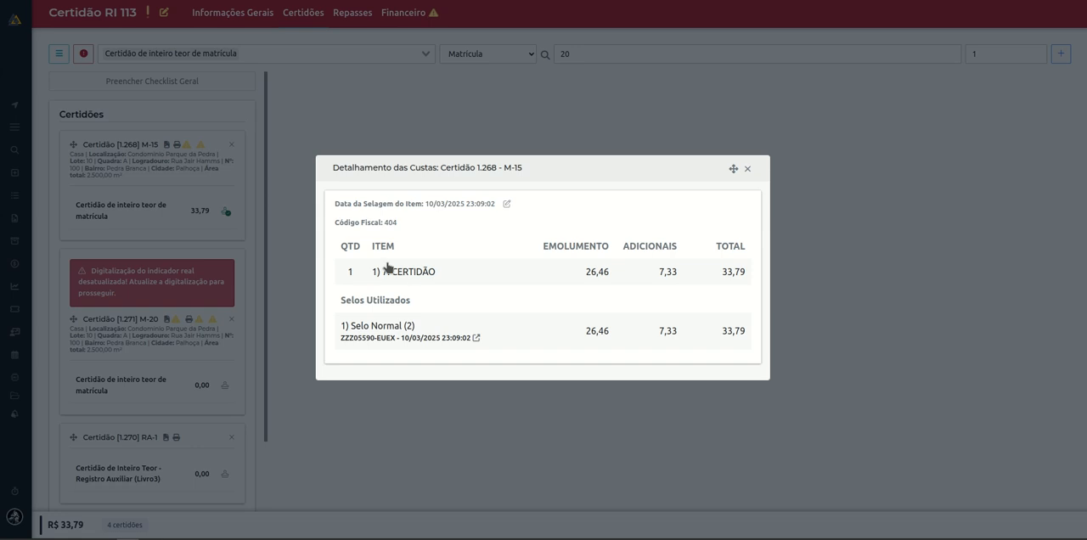
click(431, 278)
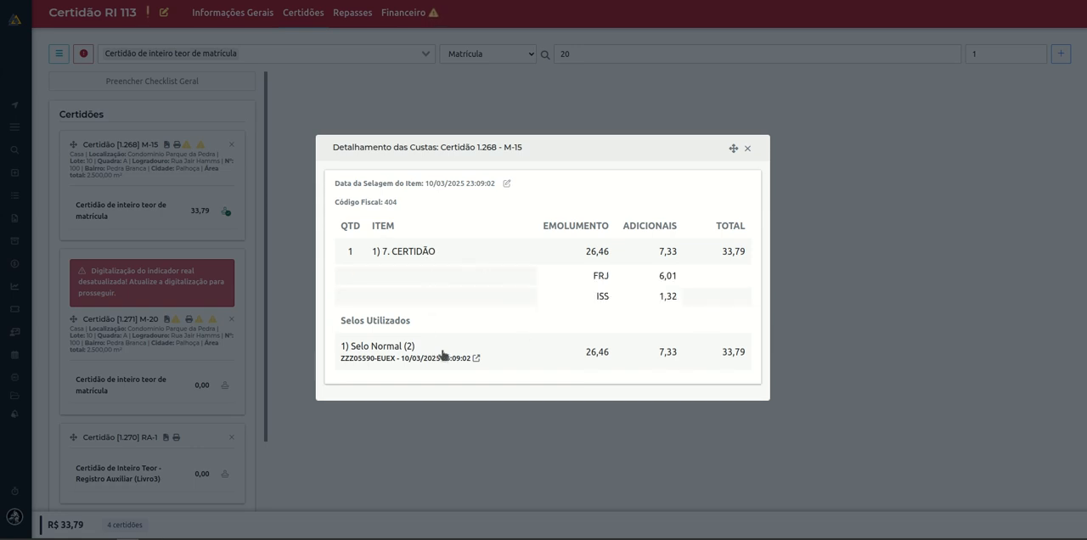
drag(349, 347, 467, 374)
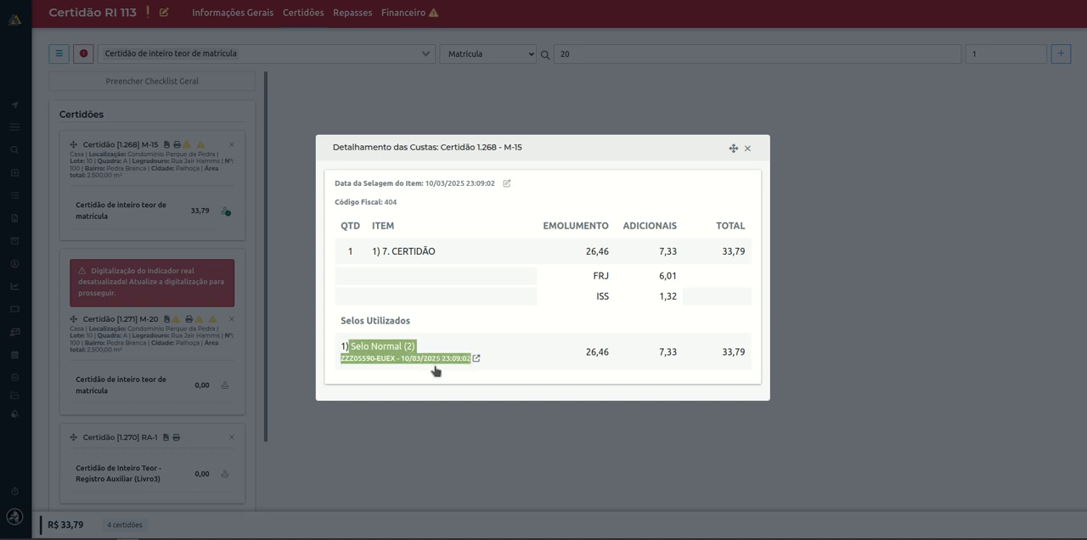
click(453, 383)
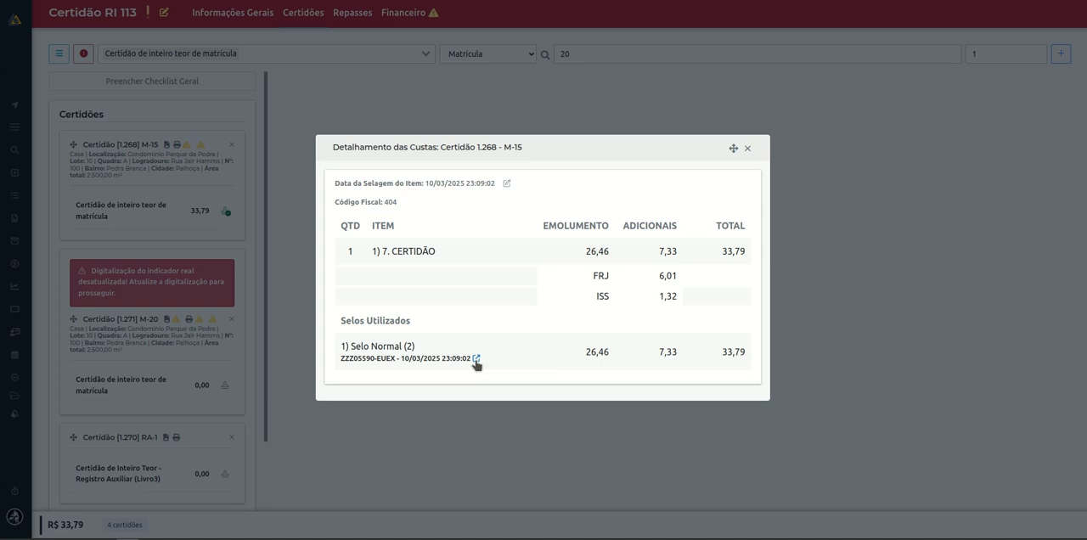
Consult the record of the seal used on M-15, review its available actions, and close the seal and cost details.
click(476, 359)
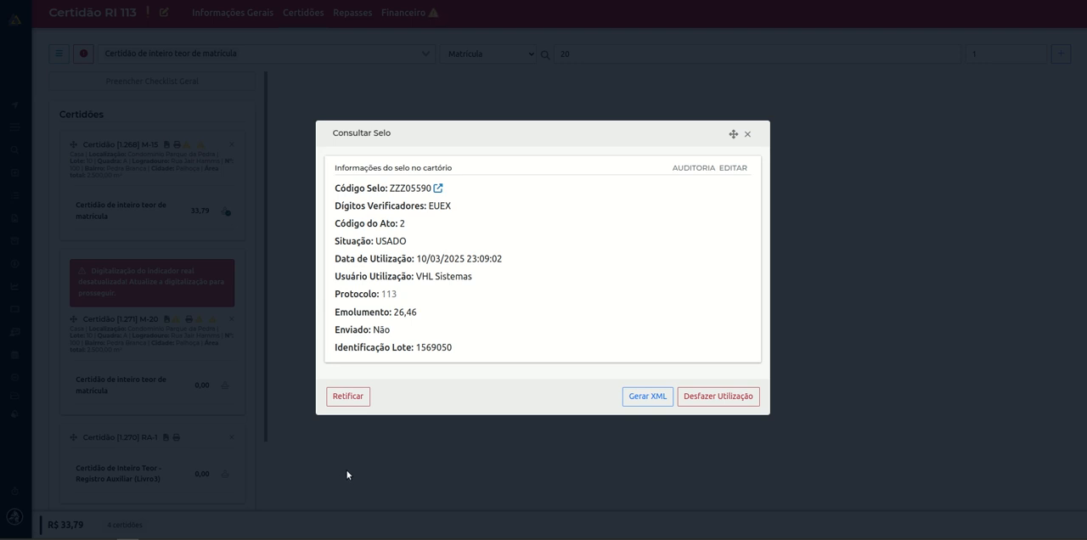
click(356, 403)
click(747, 136)
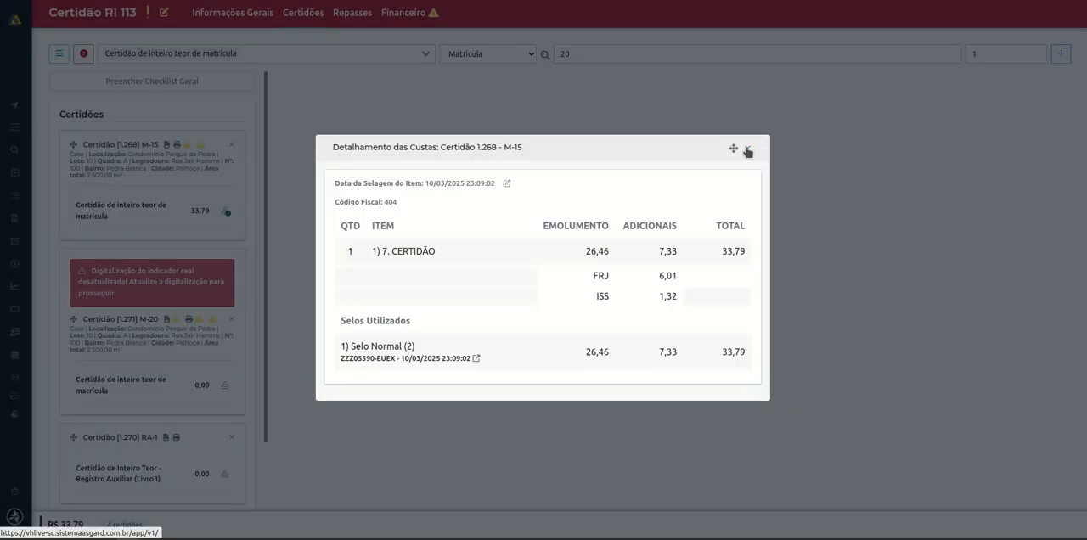
click(749, 150)
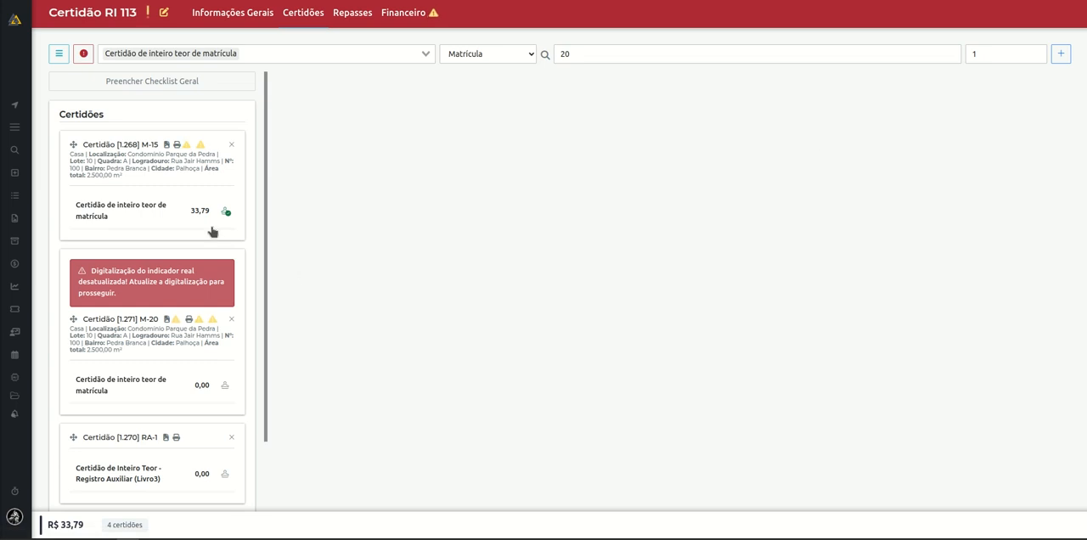
Run the Selar batch action on all four certificates in the order and close the batch dialog.
click(57, 59)
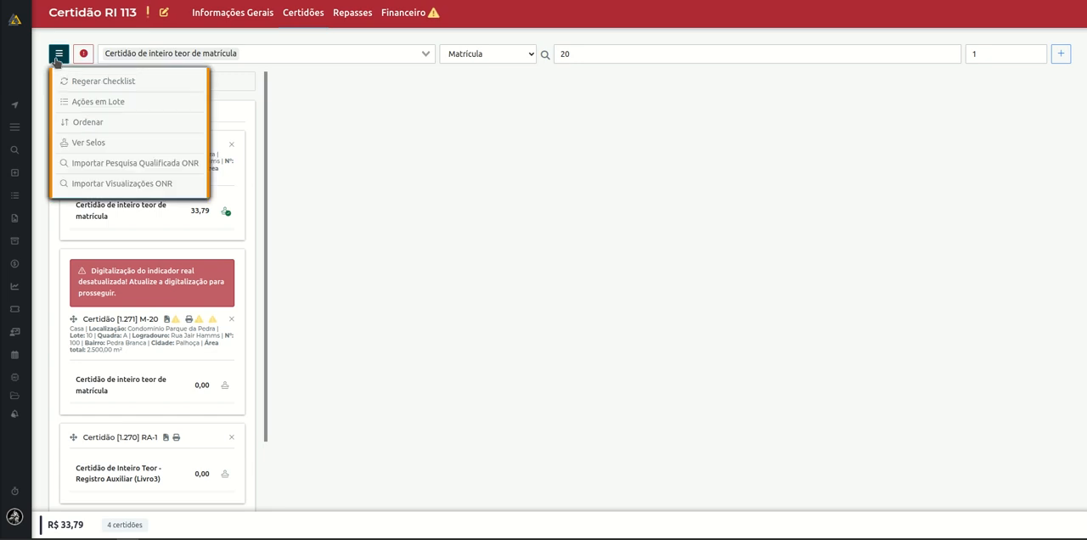
click(116, 101)
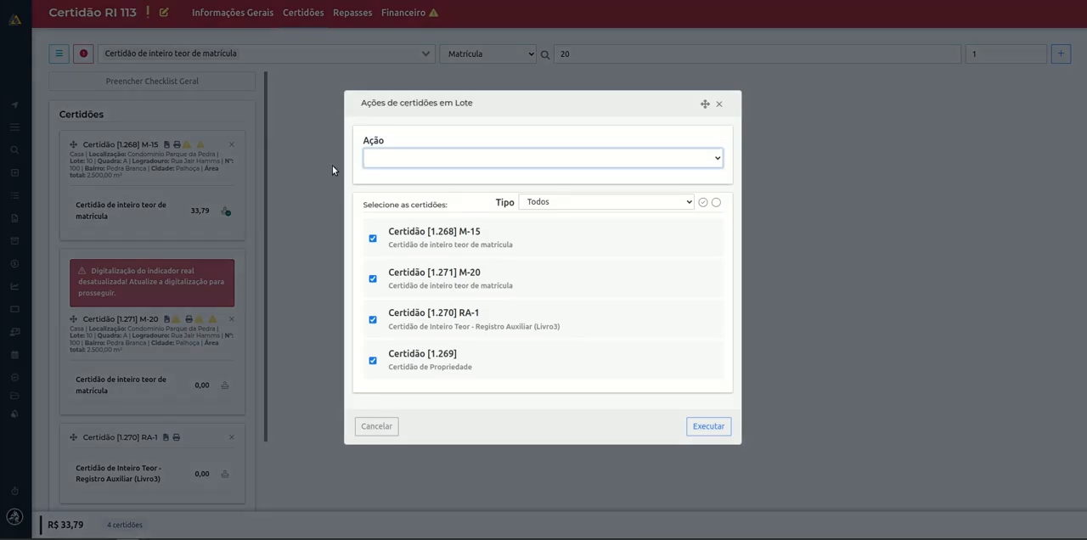
click(396, 162)
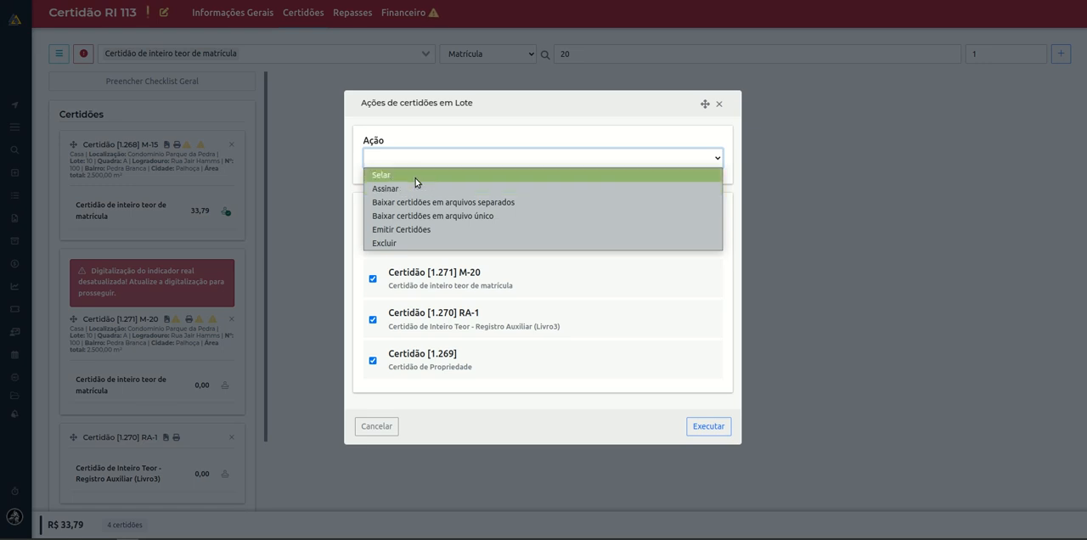
click(415, 178)
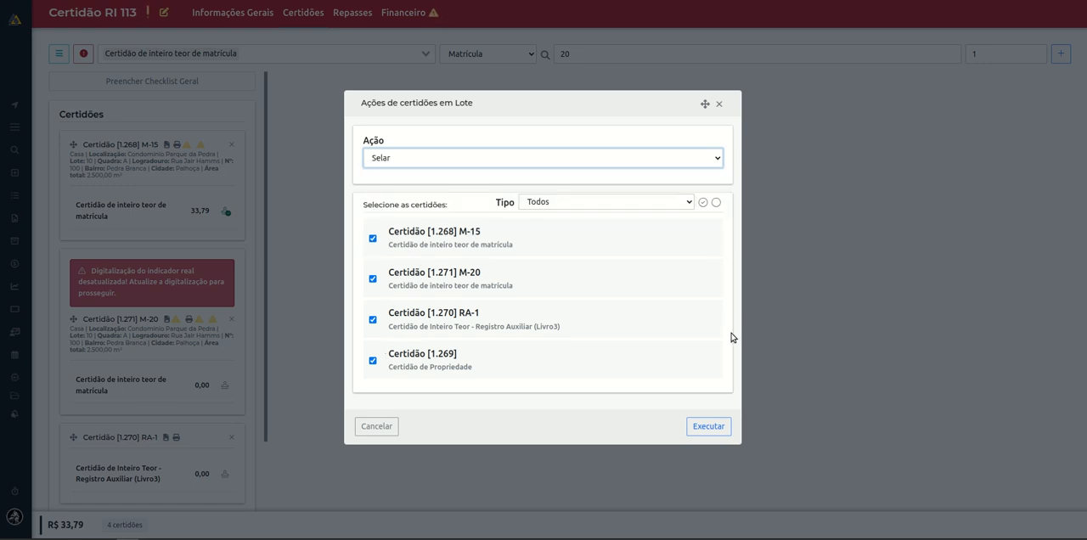
click(710, 426)
click(757, 400)
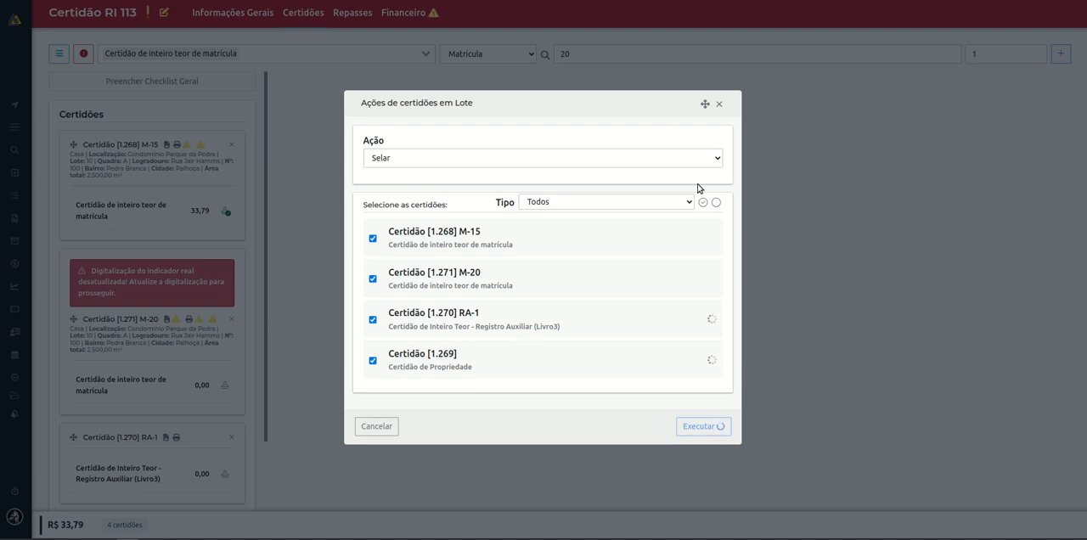
click(719, 104)
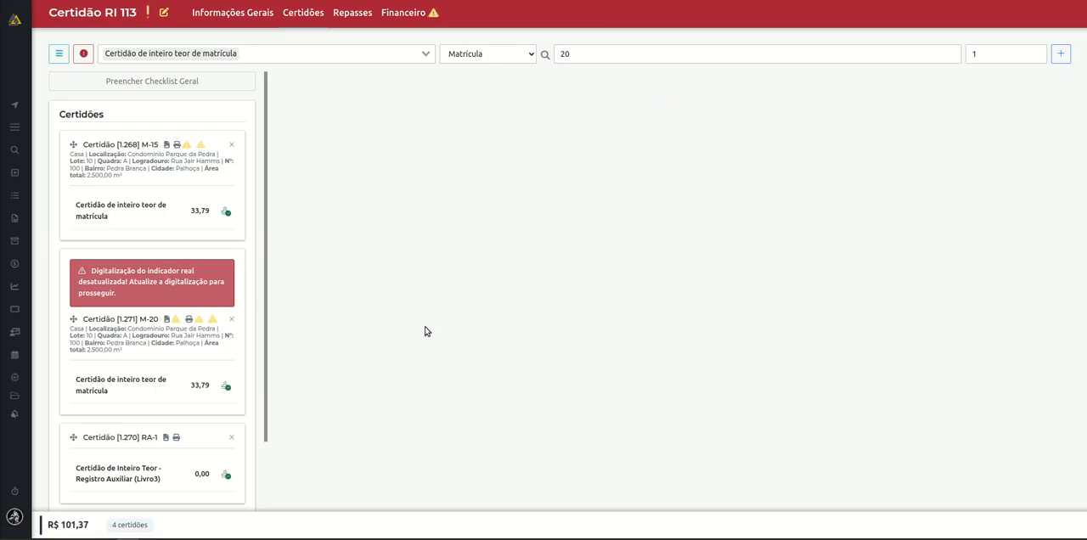
Open the M-15 certificate, review its signed PDF options for file download and new signature, and dismiss them.
click(116, 212)
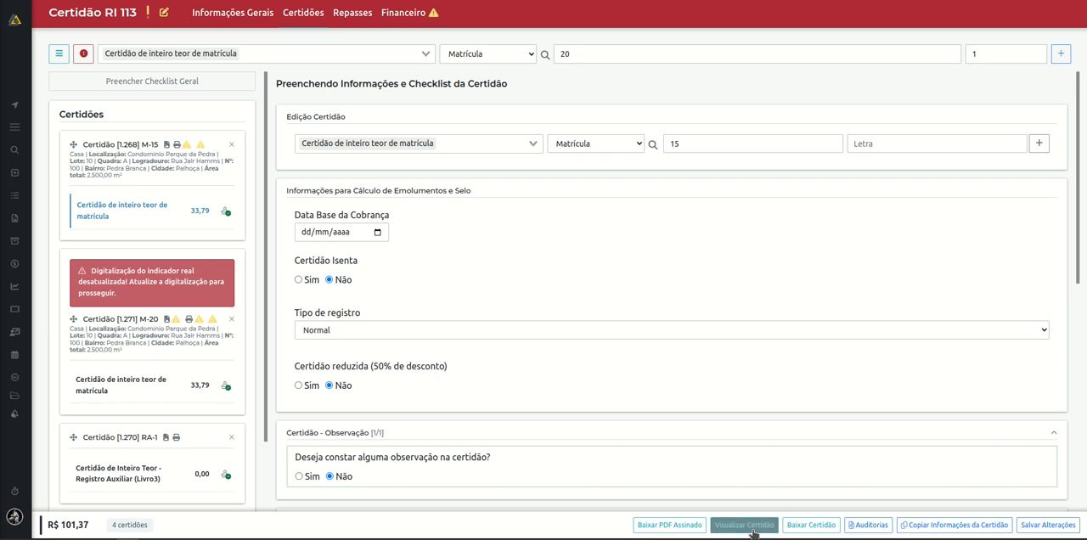
click(671, 525)
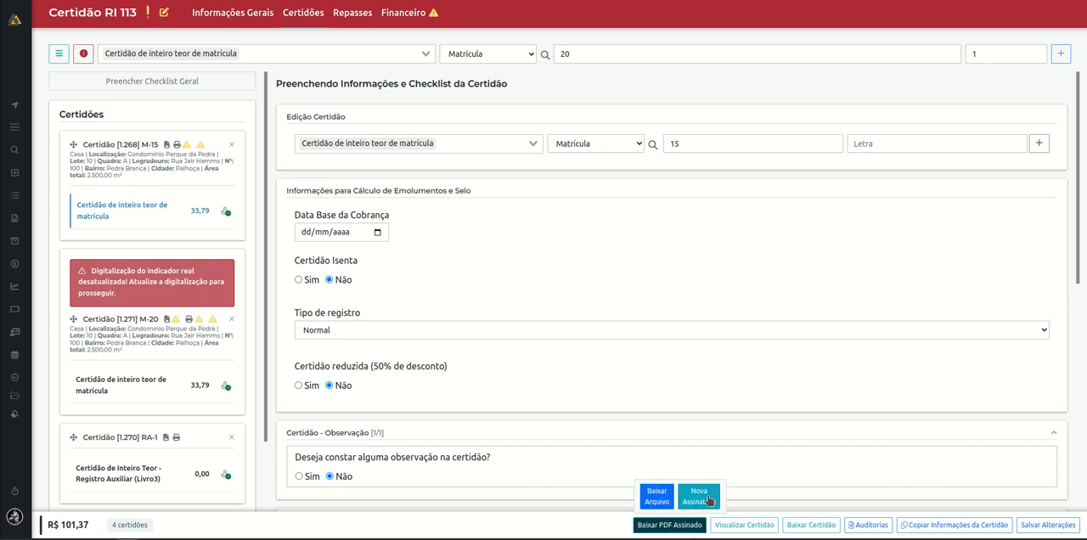
click(668, 427)
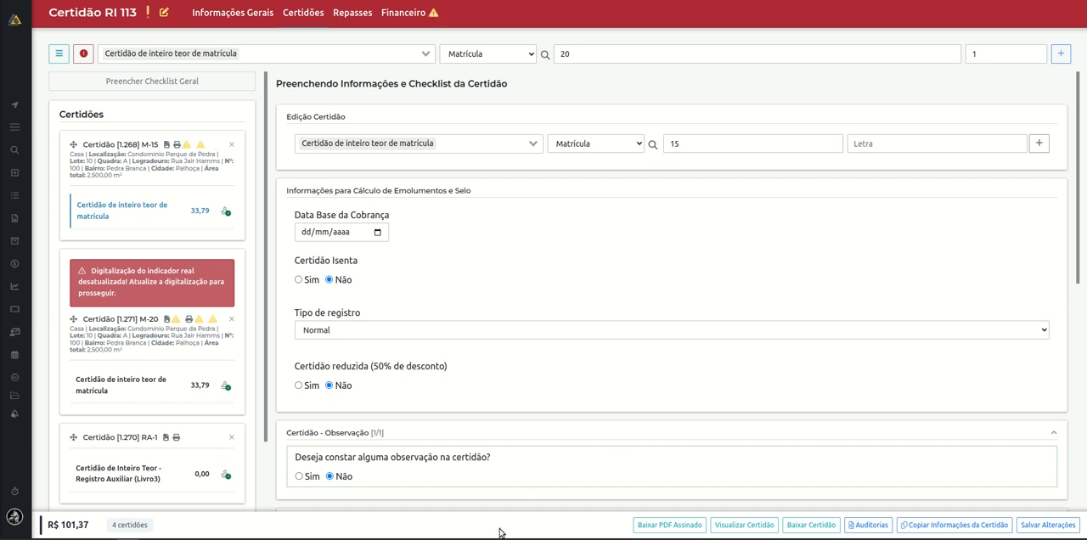
Set up certificate sorting by Matrícula in Crescente direction, and close the sort settings without applying them.
click(60, 54)
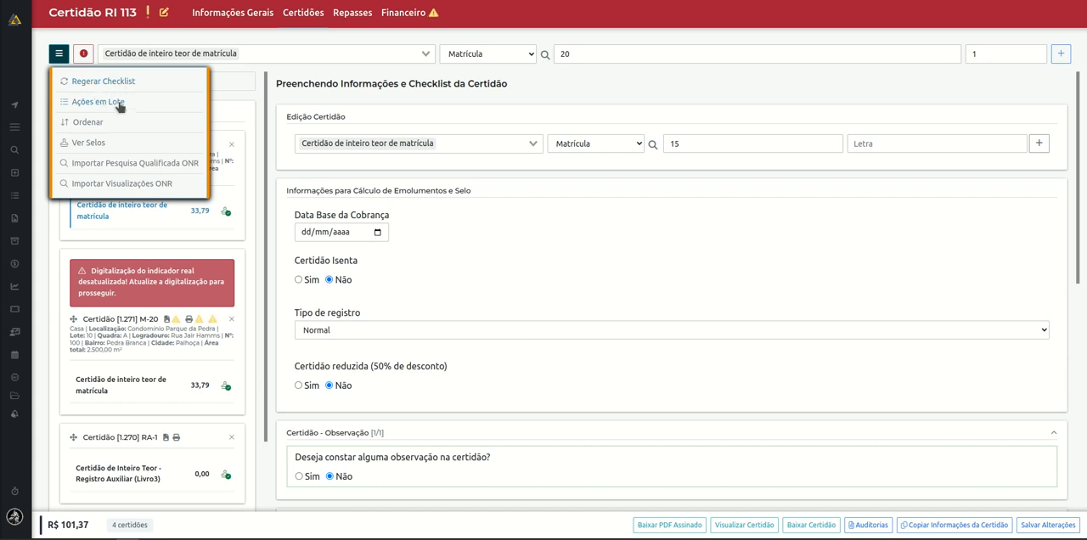
click(88, 124)
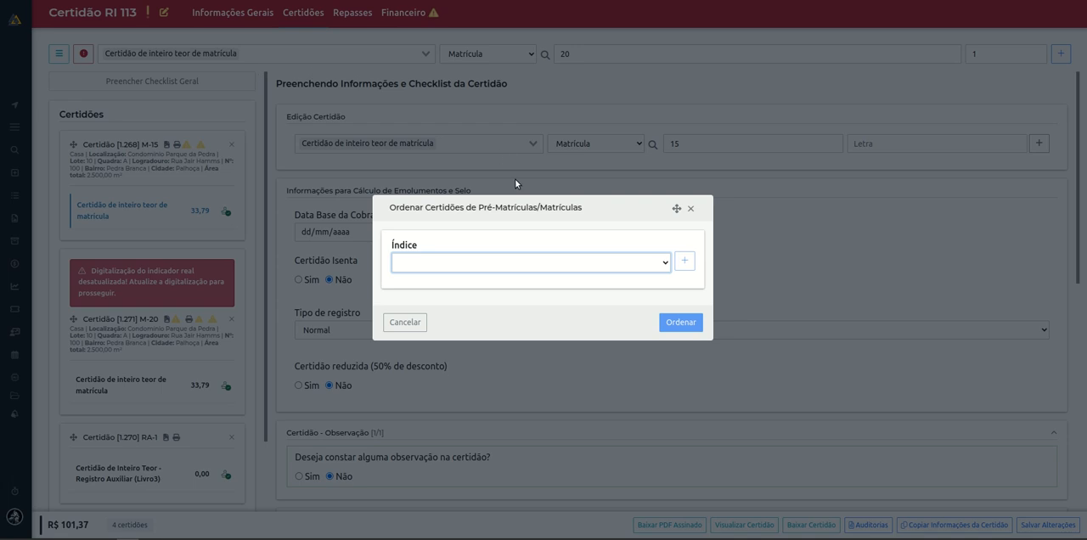
click(469, 265)
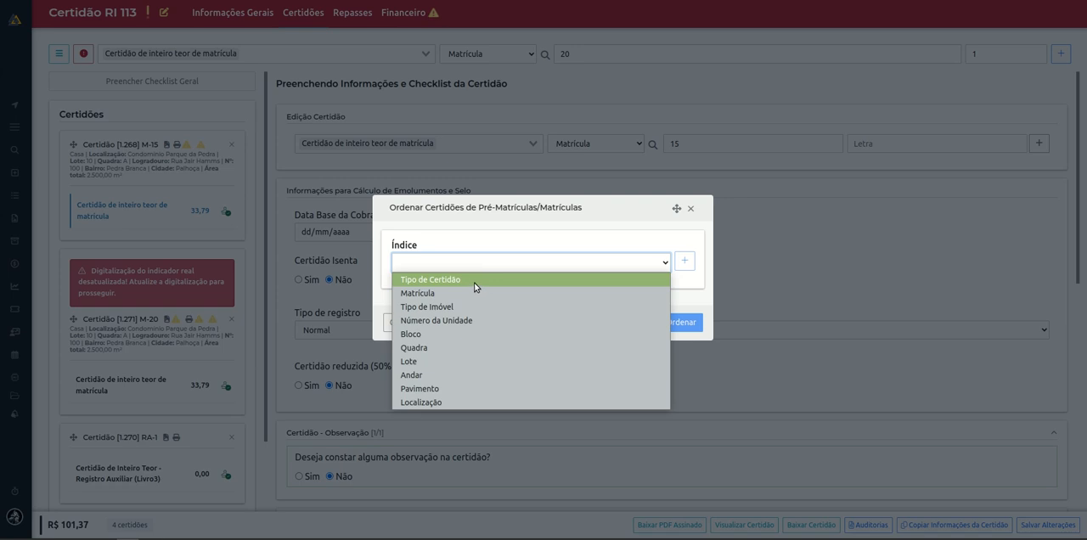
click(467, 293)
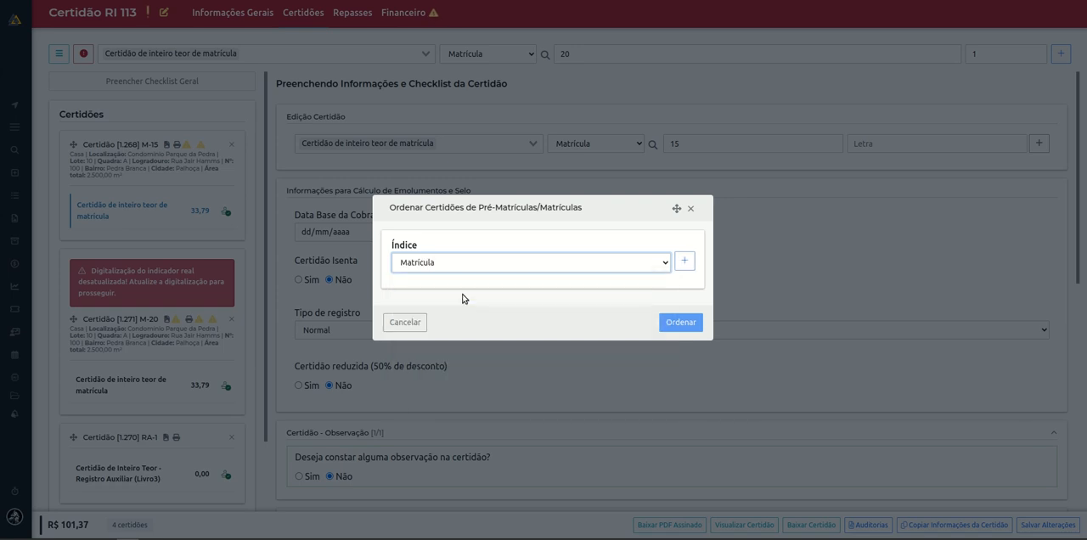
click(684, 260)
click(631, 288)
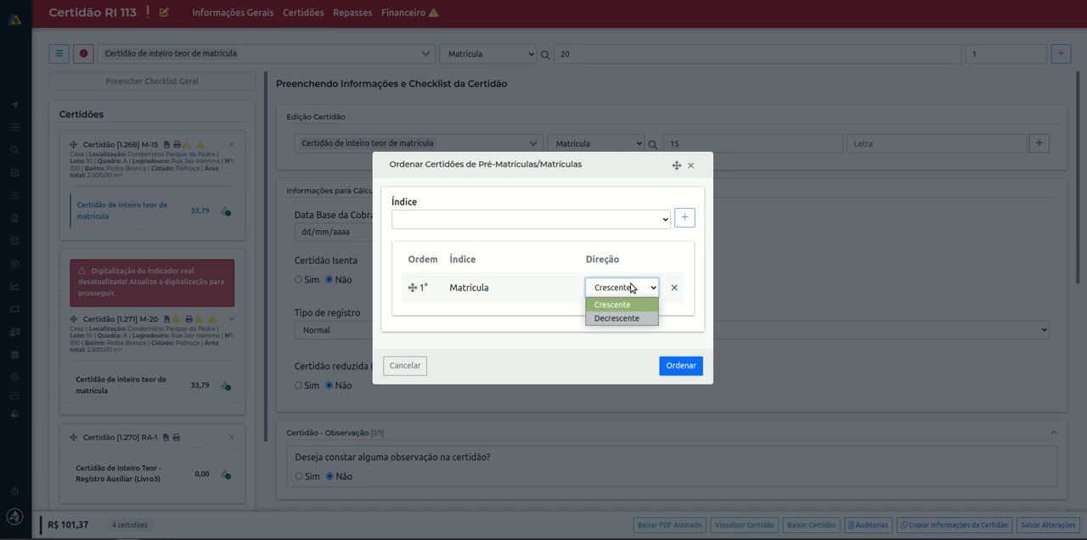
click(663, 246)
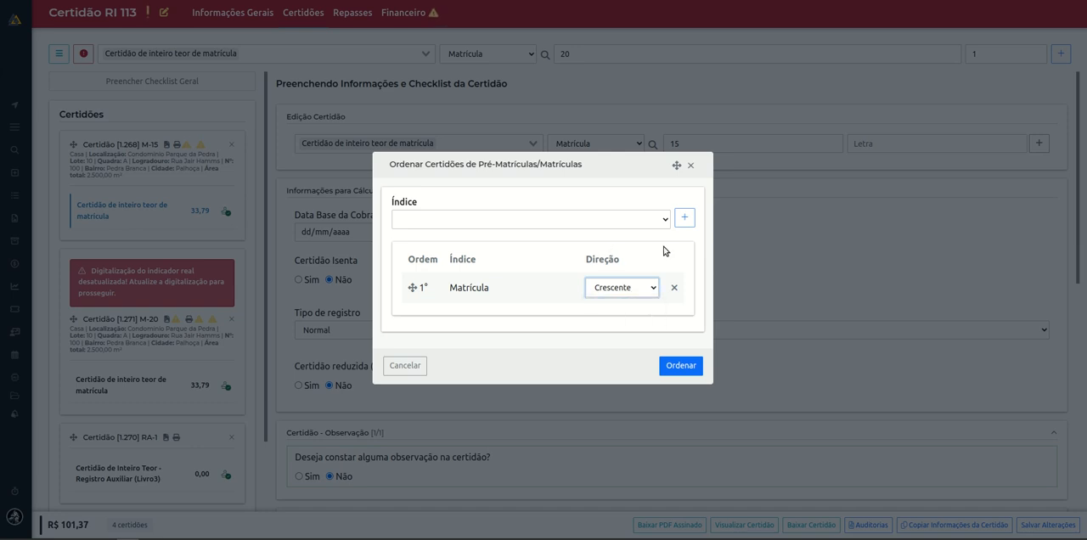
click(690, 165)
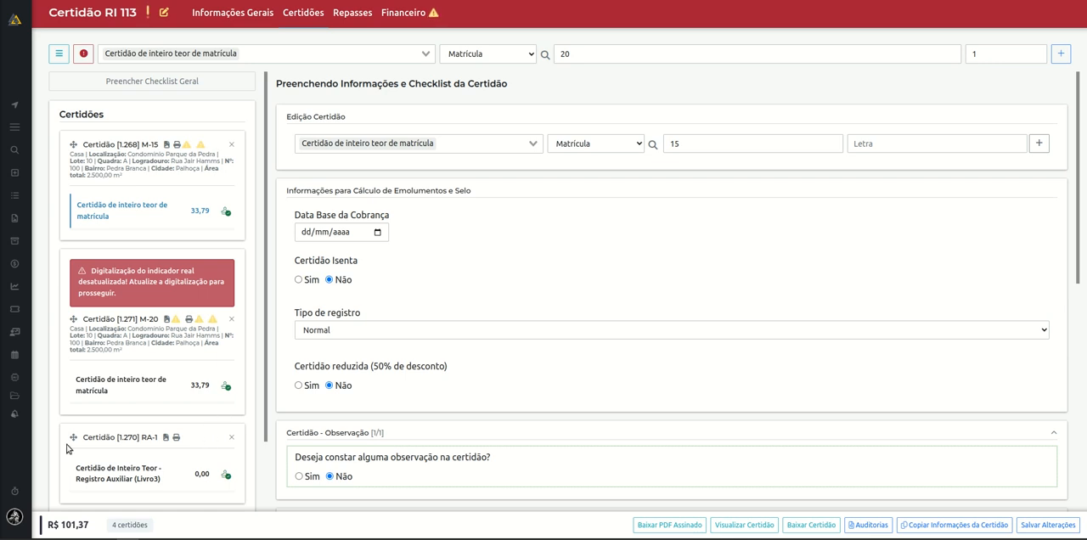
View the order's seals and cost breakdown, close it, and review the remaining order actions, including the ONR imports.
click(59, 53)
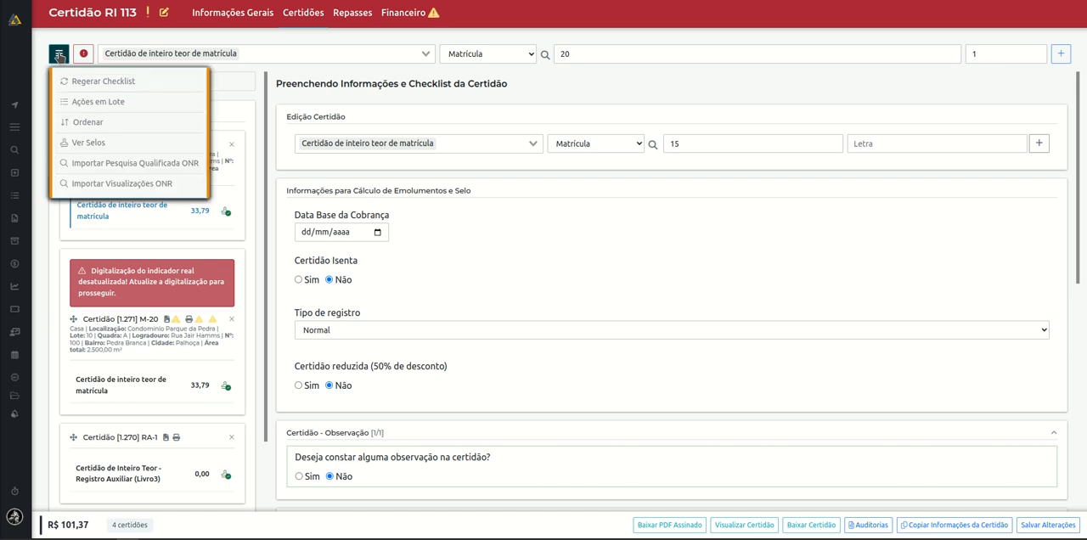
click(93, 143)
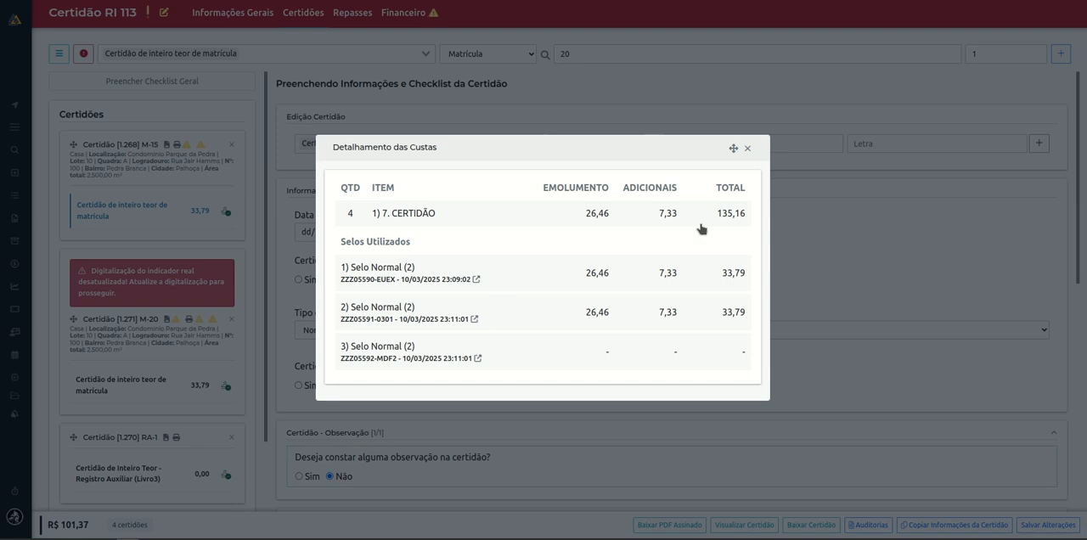
click(748, 149)
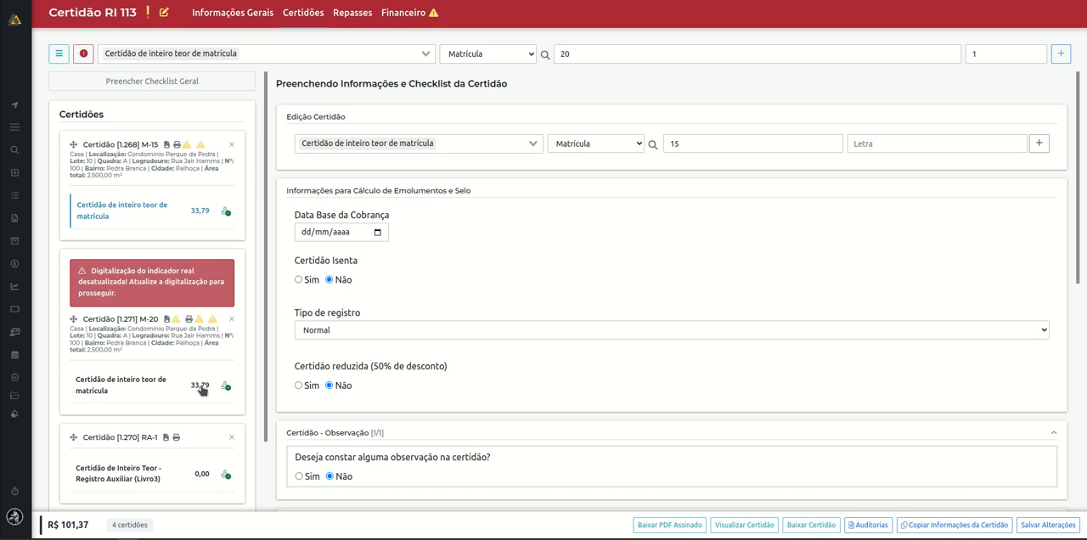
click(61, 55)
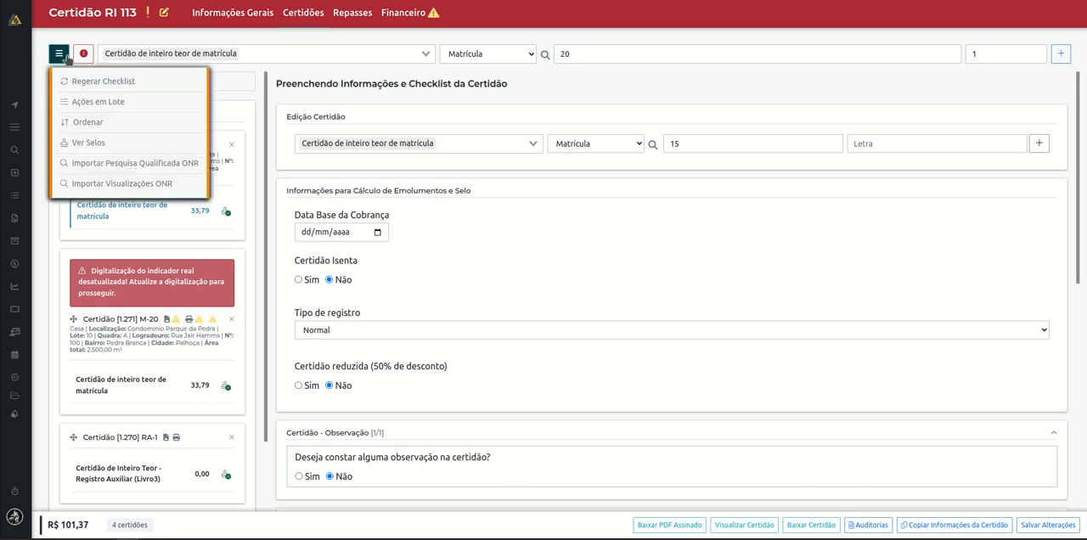
click(270, 195)
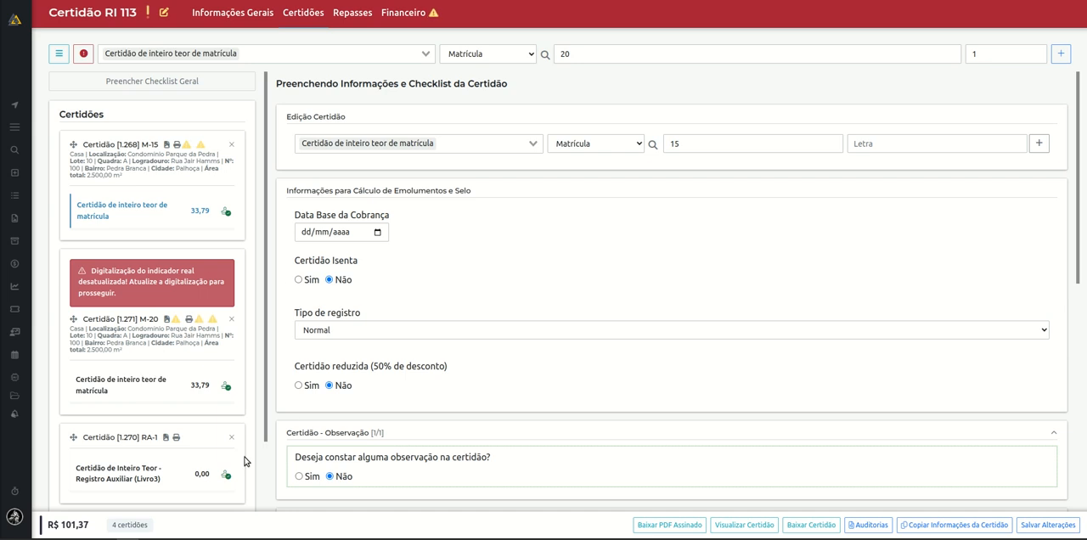
Review the M-15 certificate's checklist questions and its generated content text.
click(142, 213)
scroll(740, 312, down, 5)
scroll(680, 416, down, 6)
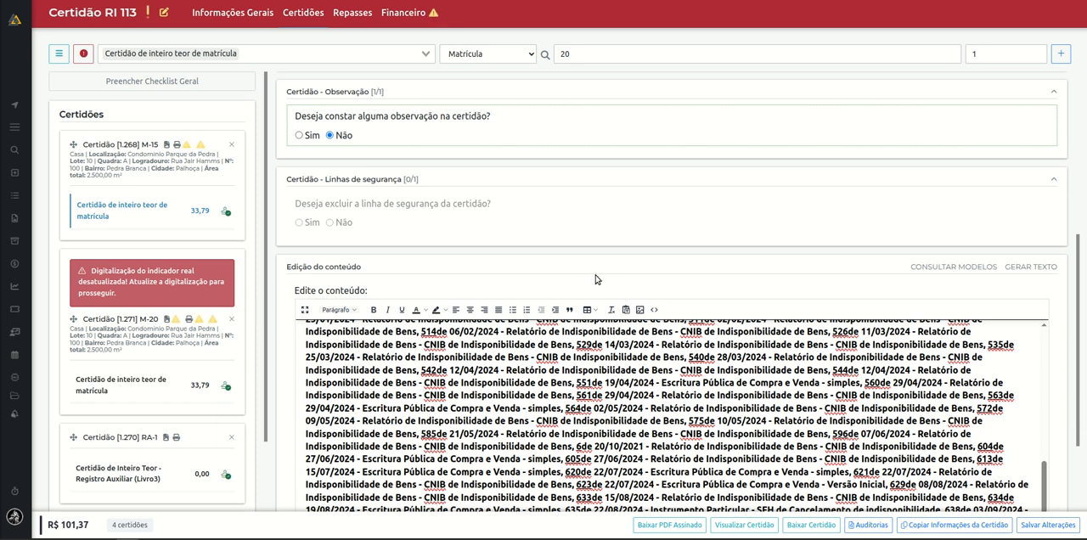
scroll(595, 280, up, 2)
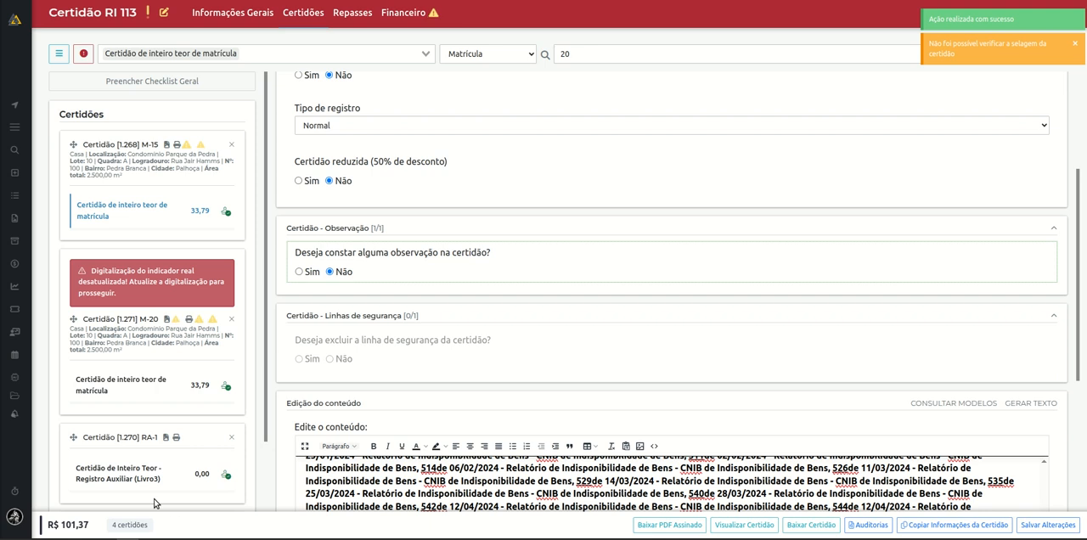
Open the Certidão de Propriedade and examine its searched person, Indicador Pessoal, observation and content sections.
scroll(170, 486, down, 1)
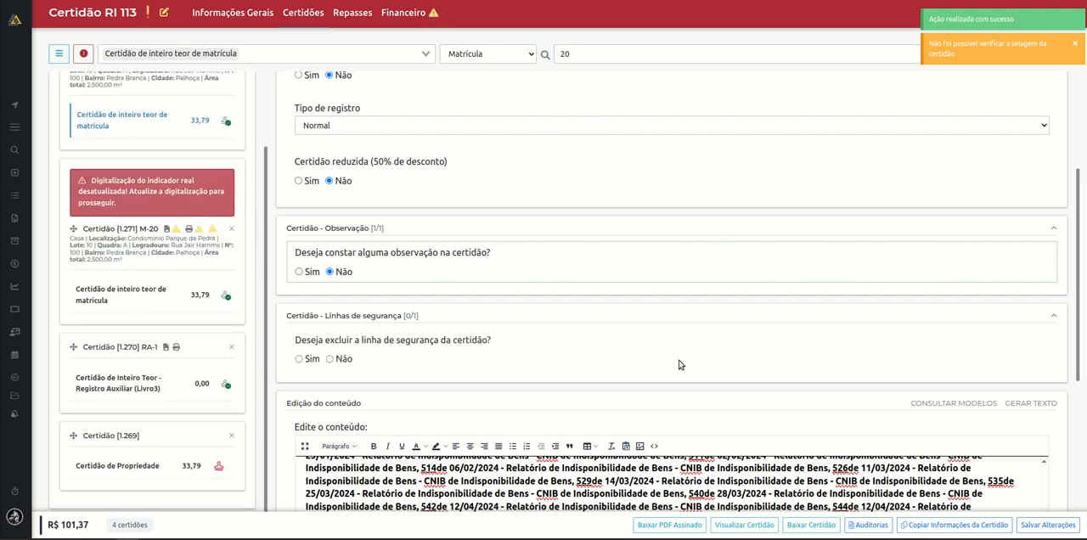
click(132, 474)
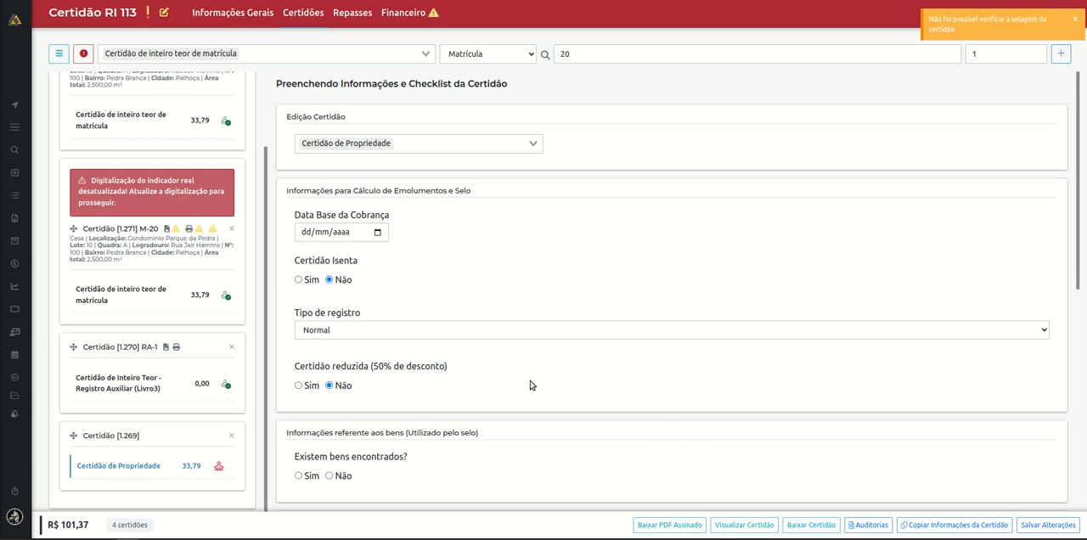
scroll(530, 385, down, 2)
scroll(529, 384, down, 5)
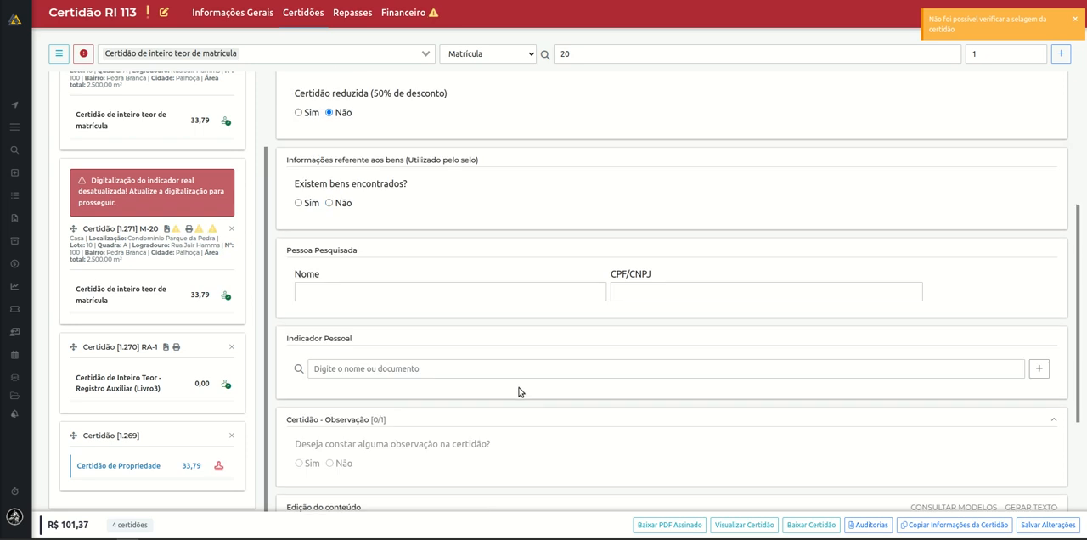
drag(287, 345, 333, 353)
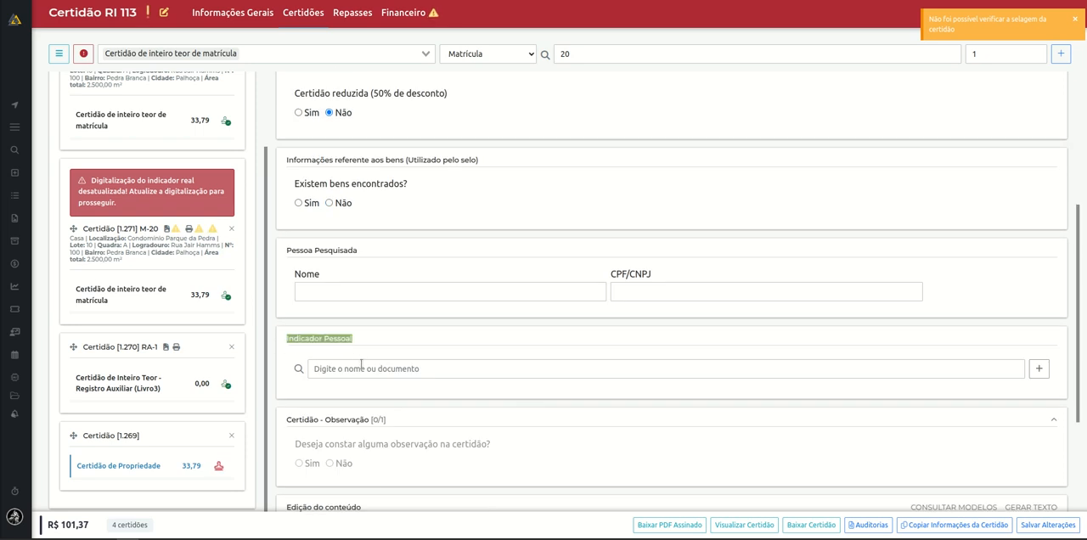
scroll(605, 370, down, 3)
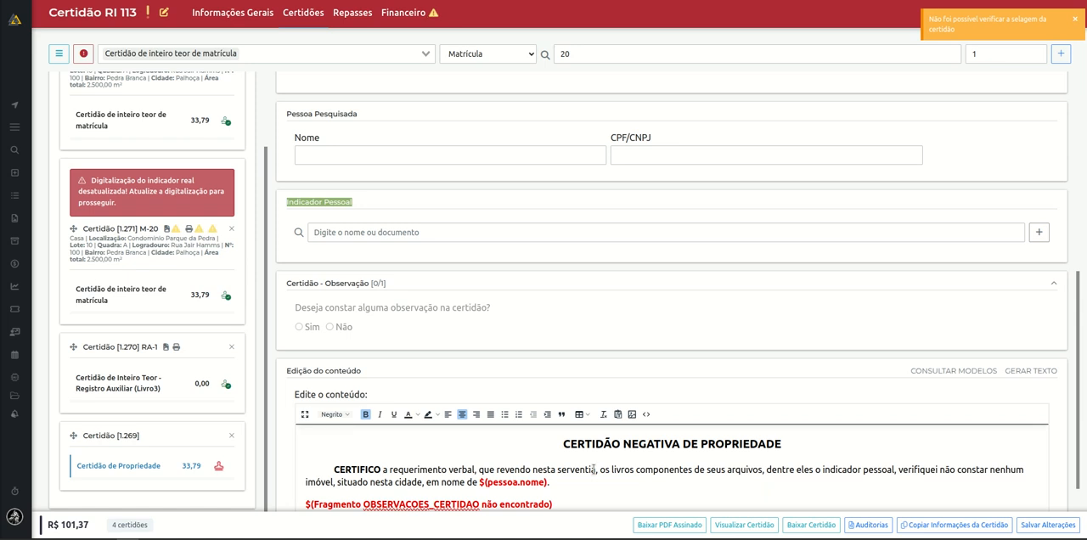
scroll(593, 469, down, 1)
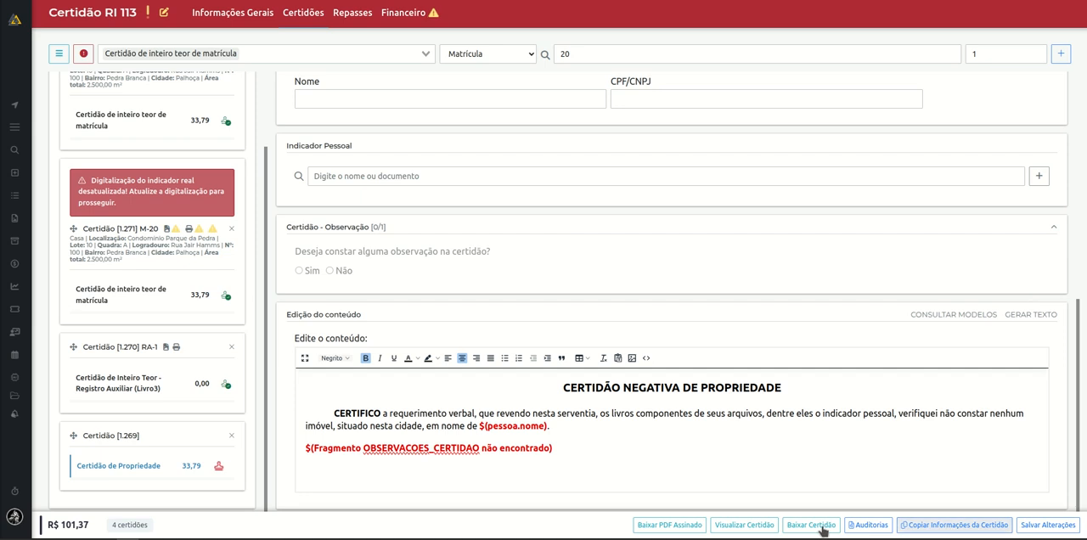
Search the Indicador Pessoal by the person's name and link the matching person to the Certidão de Propriedade.
click(372, 177)
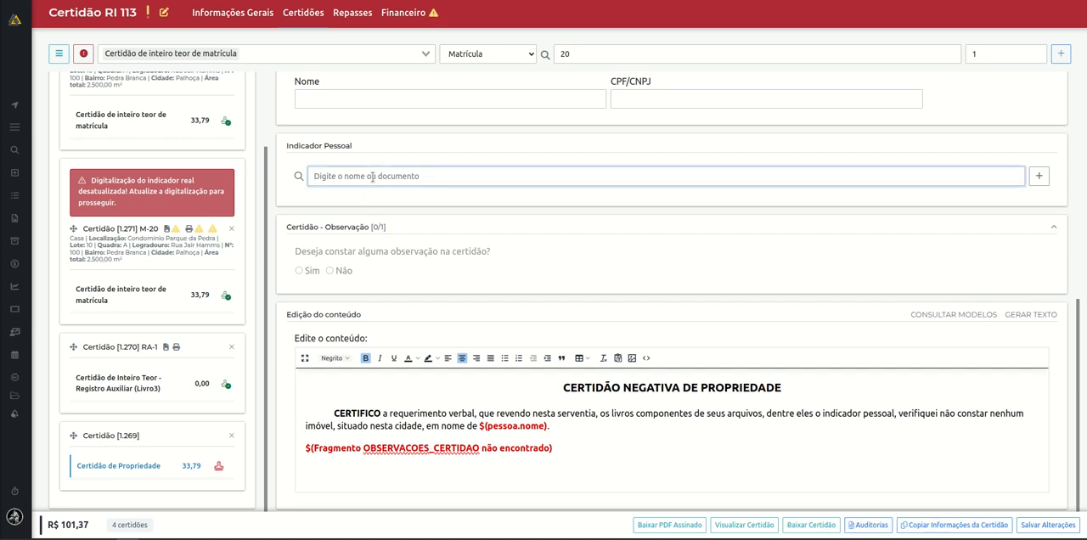
text(mariana)
click(422, 217)
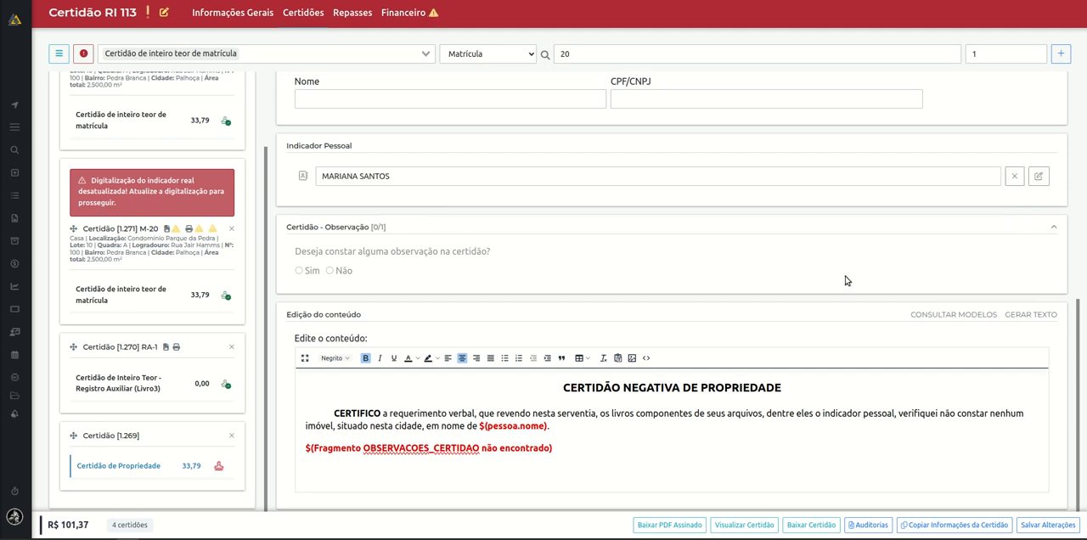
Regenerate the Certidão de Propriedade content text from the linked person, saving the pending checklist changes.
click(568, 450)
drag(552, 379, 615, 461)
click(1031, 316)
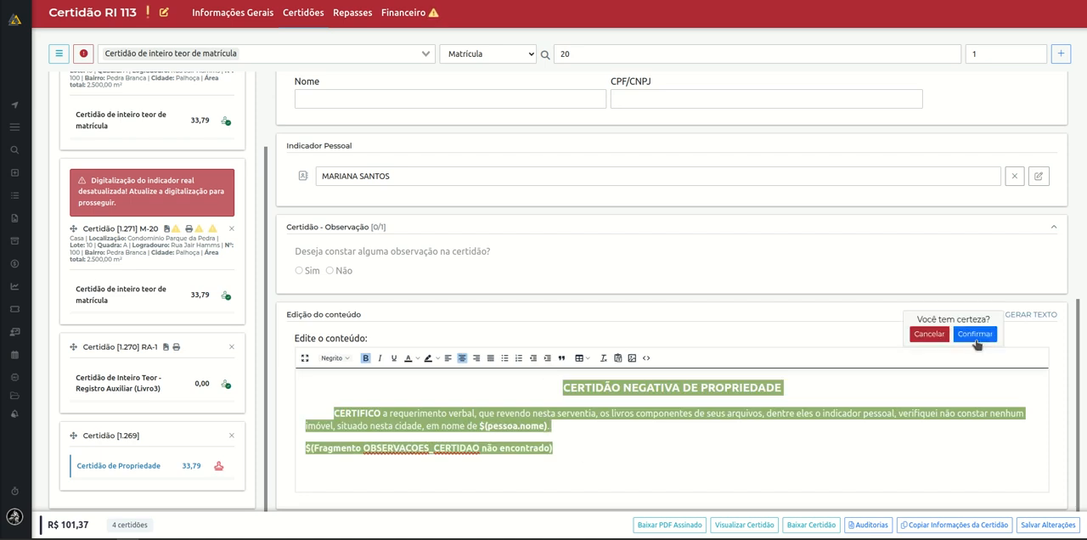
click(978, 338)
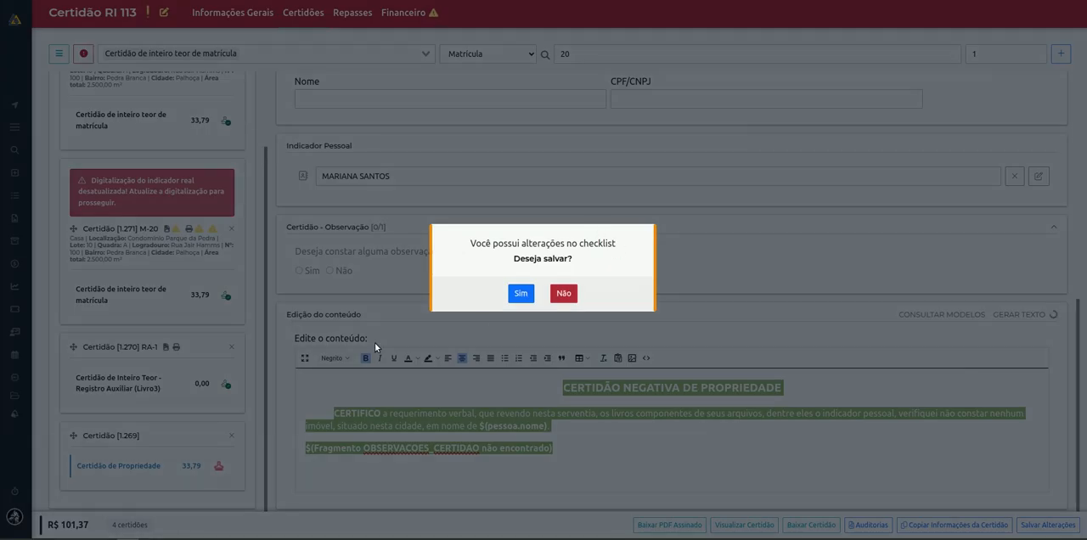
click(521, 294)
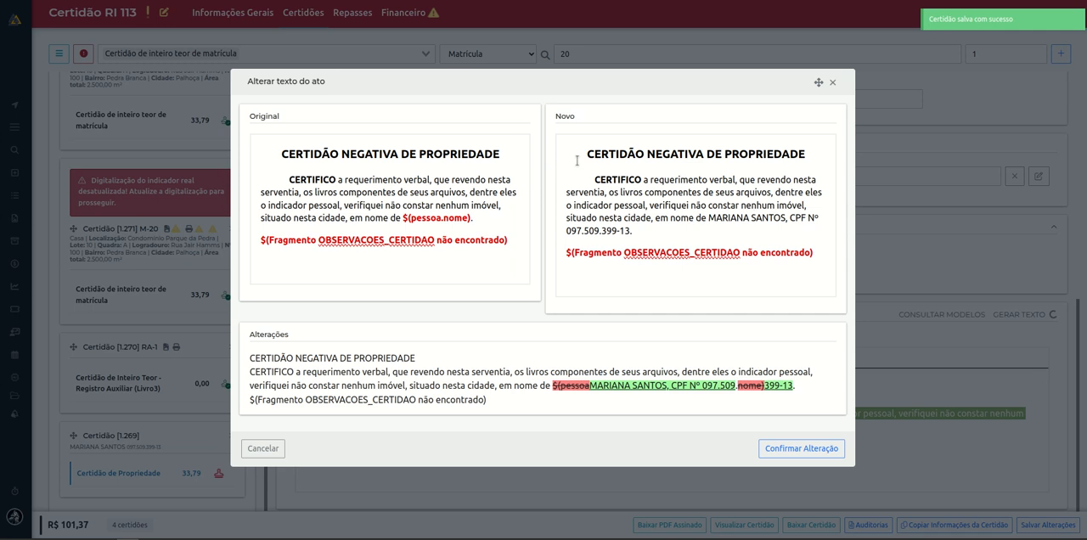
Compare the original and new certificate texts, including the person's data and the observations fragment, and accept the text change.
drag(583, 152, 820, 228)
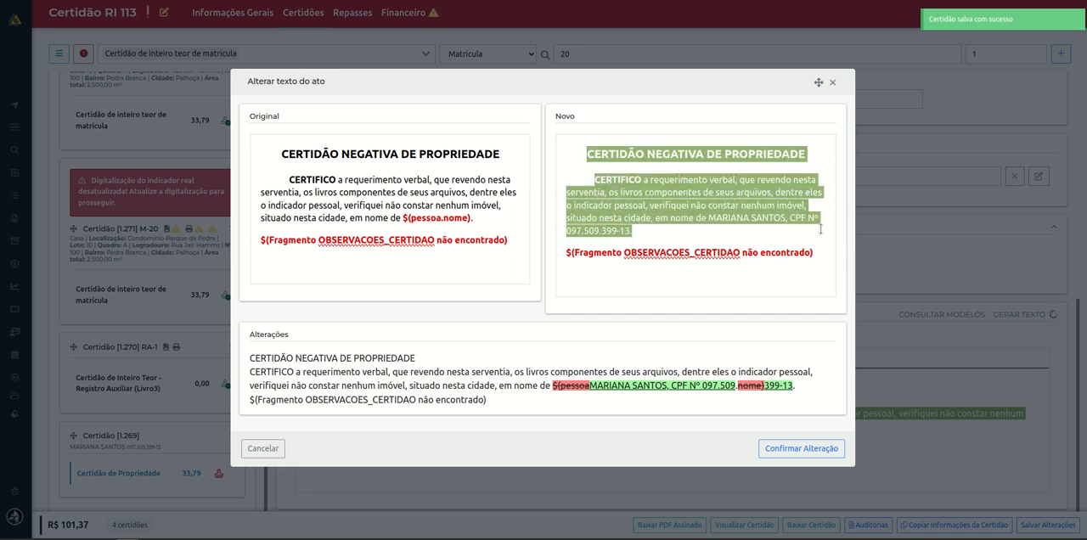
click(823, 237)
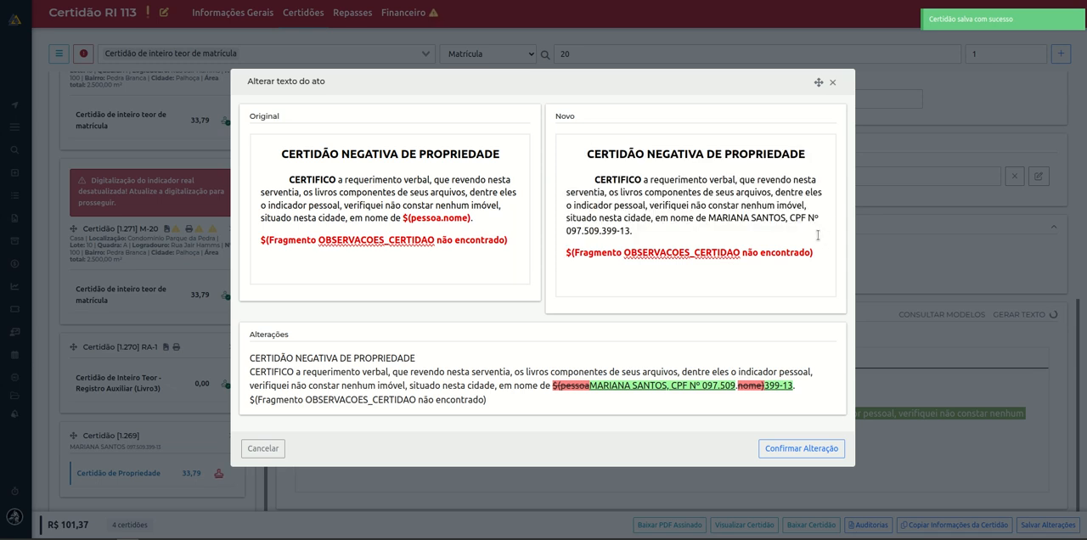
drag(404, 218, 474, 220)
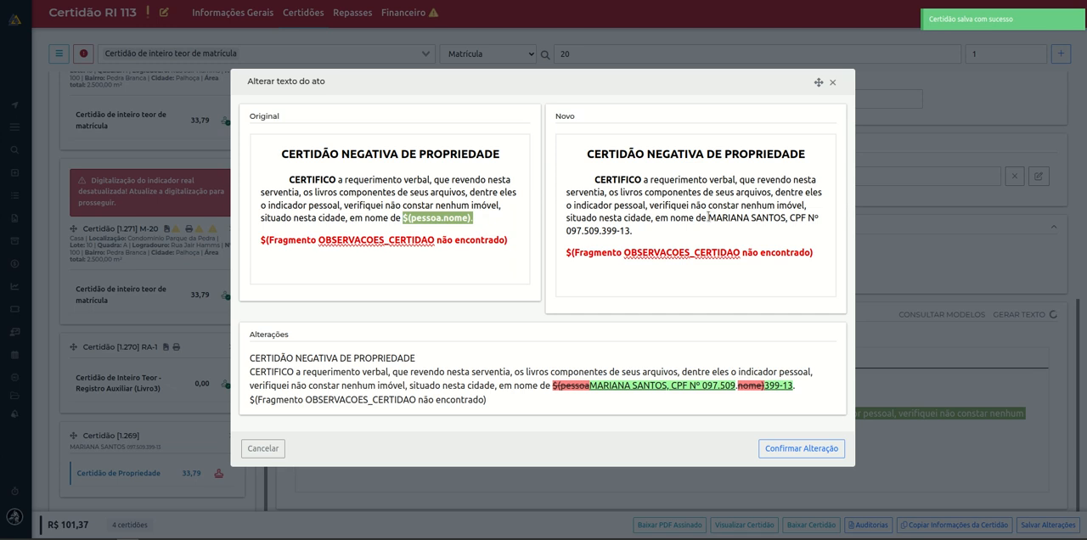
drag(708, 217, 739, 229)
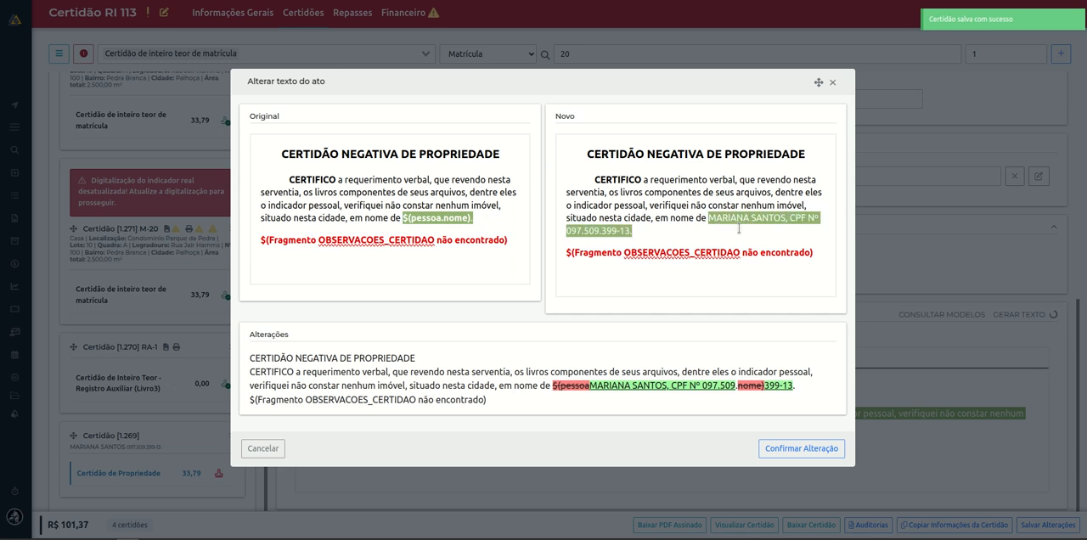
click(822, 257)
drag(824, 256, 563, 258)
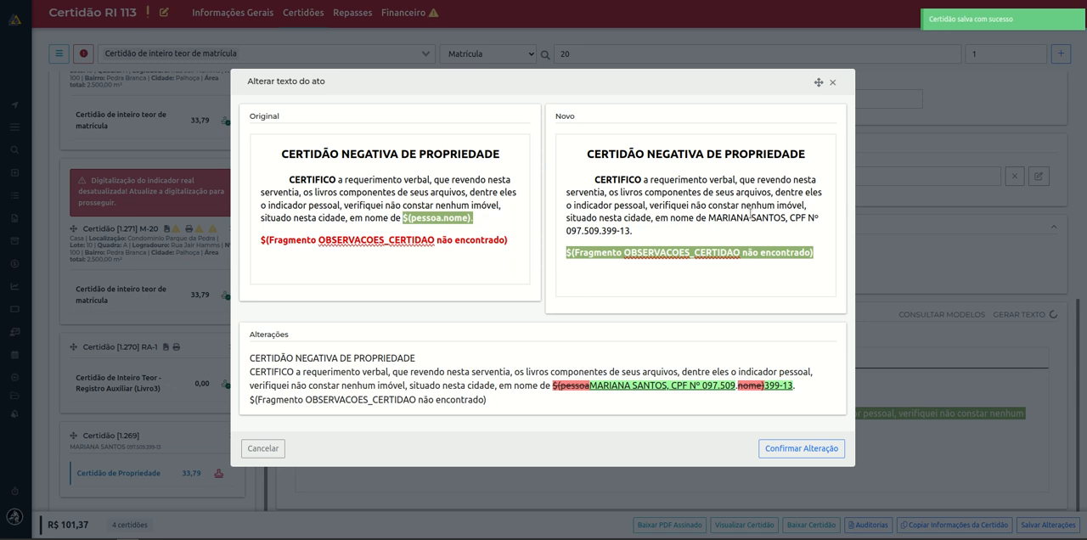
click(716, 287)
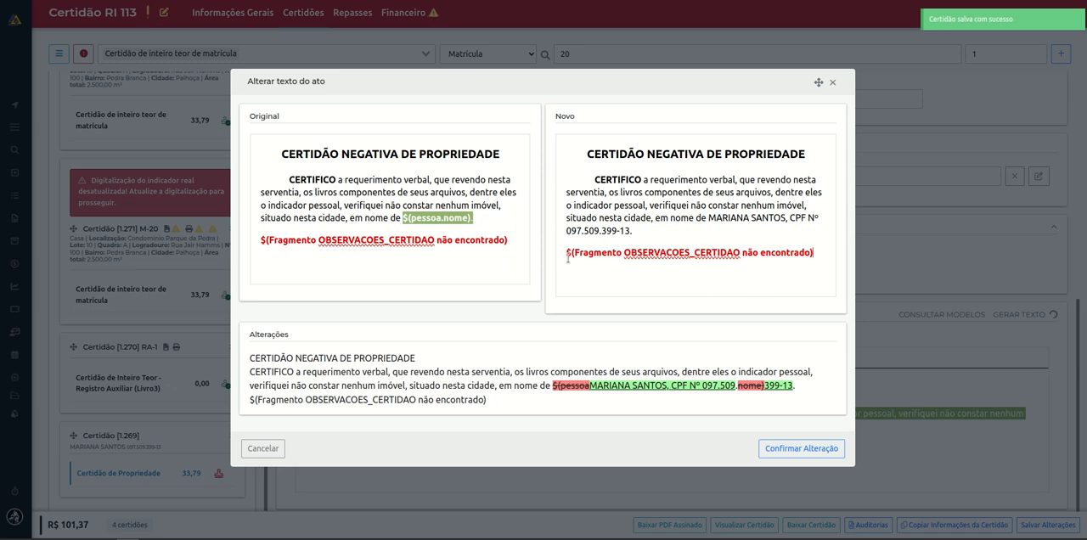
click(801, 449)
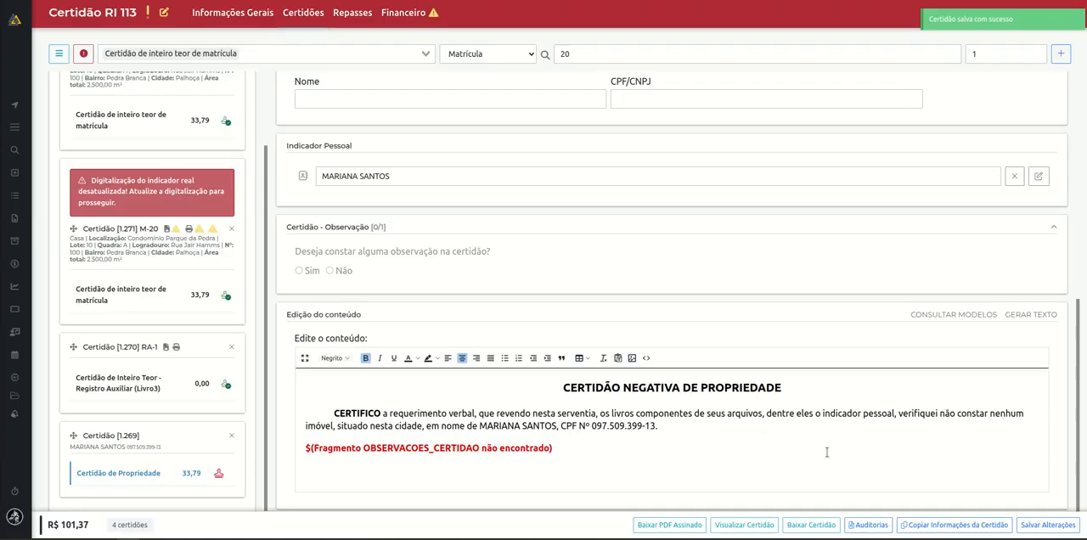
Delete the unresolved OBSERVACOES_CERTIDAO fragment line from the certificate content and save the changes.
drag(562, 450, 246, 448)
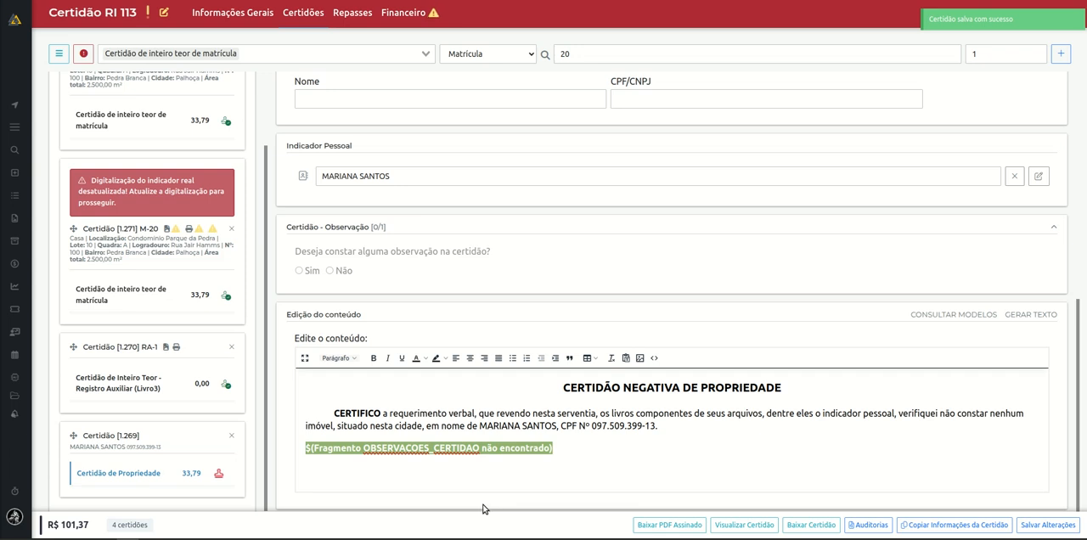
click(465, 447)
triple_click(465, 447)
key(BackSpace)
click(1046, 524)
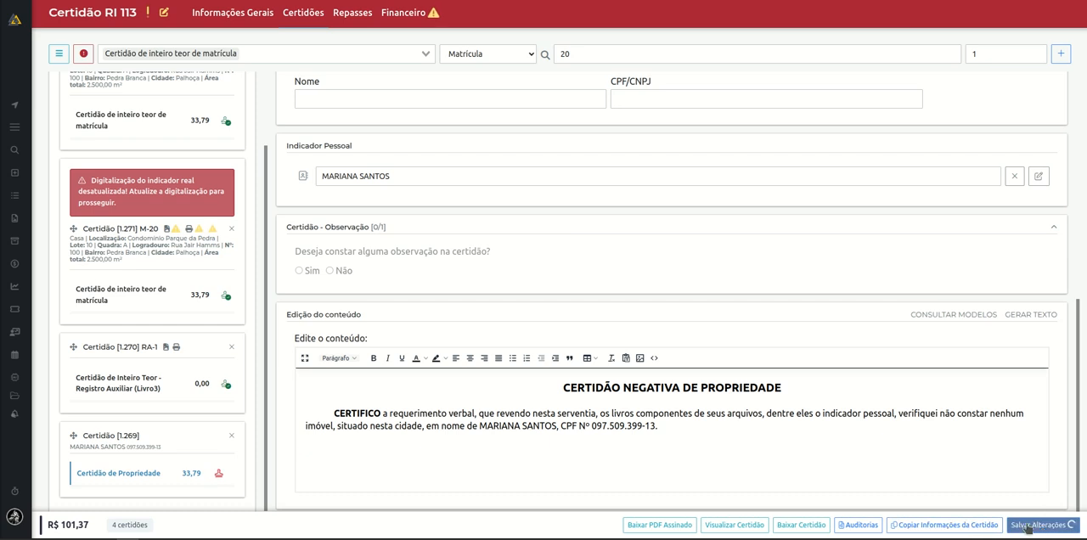
Preview the Certidão de Propriedade document, close it, and review the certificate's Indicador Pessoal and searched person sections.
click(764, 523)
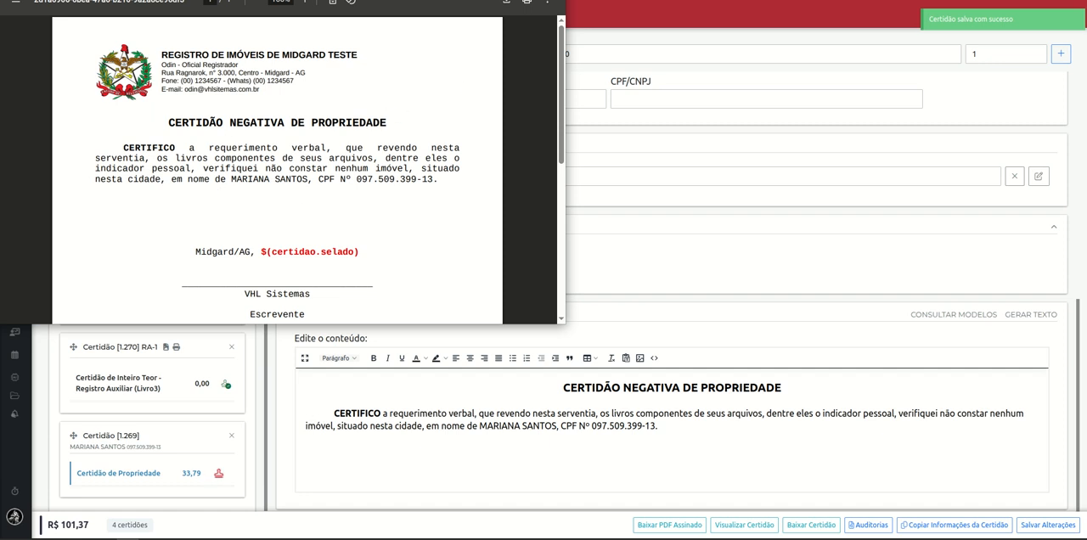
key(ctrl+w)
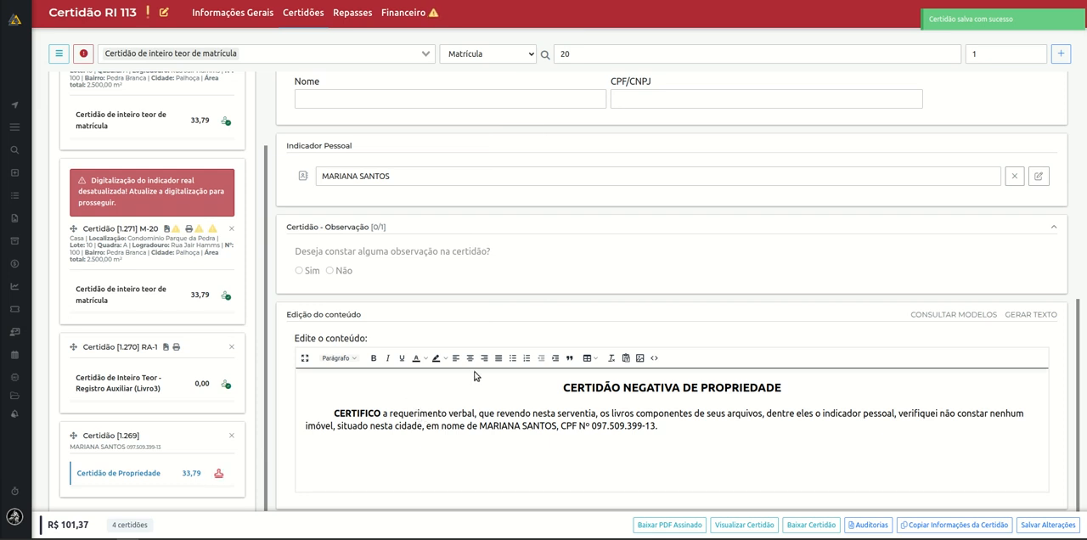
drag(286, 150, 432, 151)
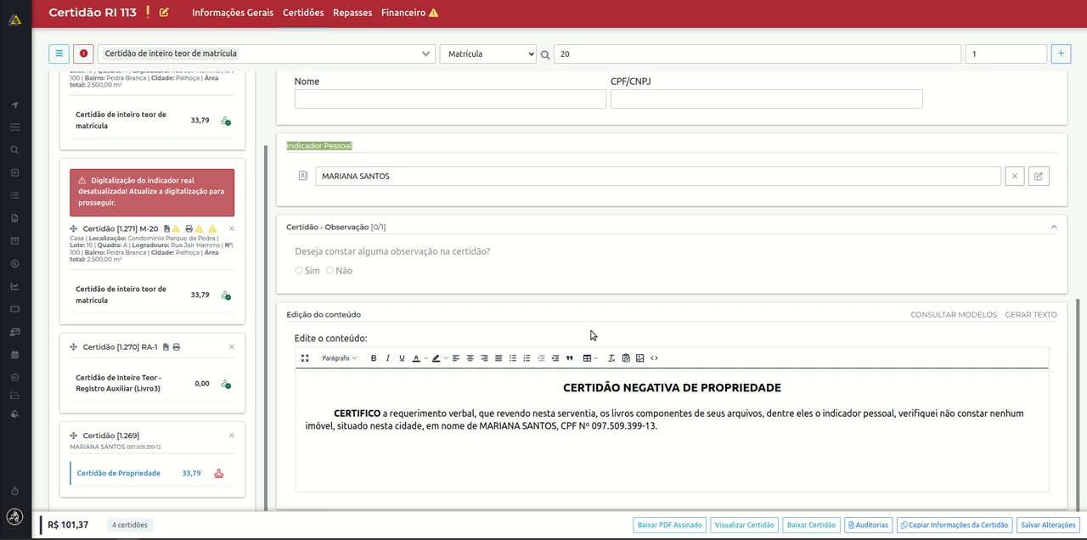
scroll(592, 334, up, 3)
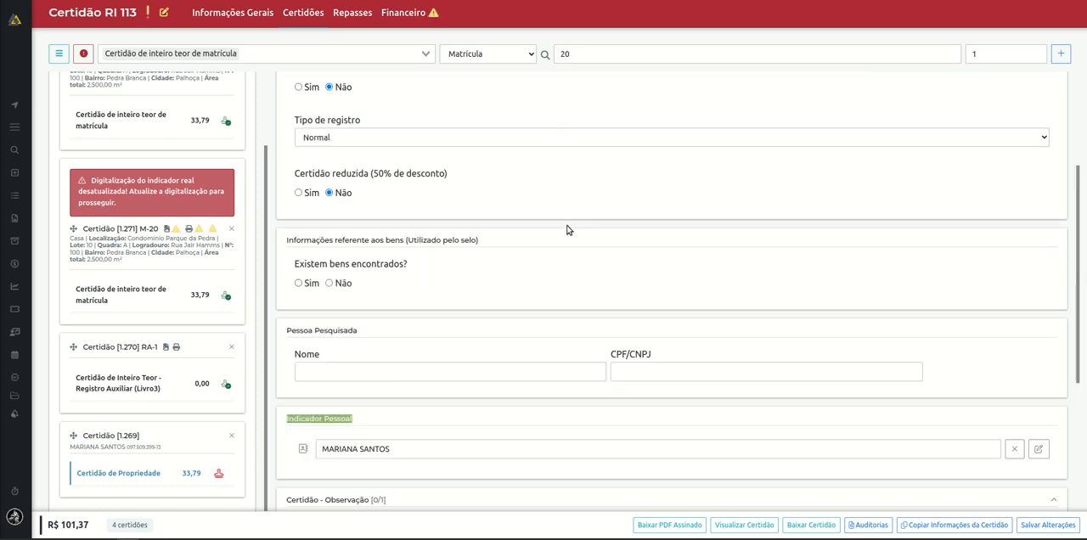
Register a repasse for the order with group Correio, type Correio - Fixo, value 30,00 and description "teste".
click(361, 17)
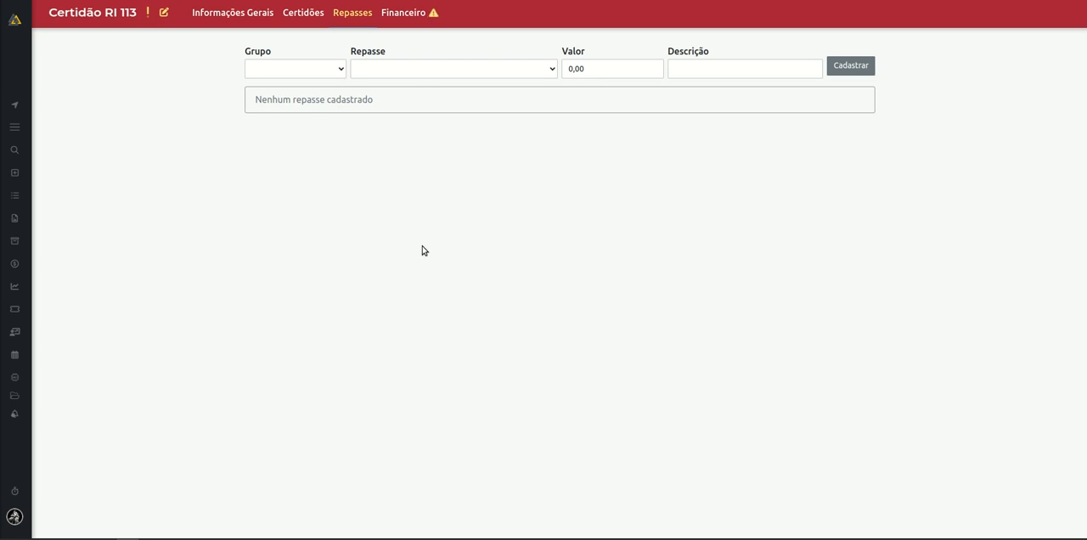
click(323, 68)
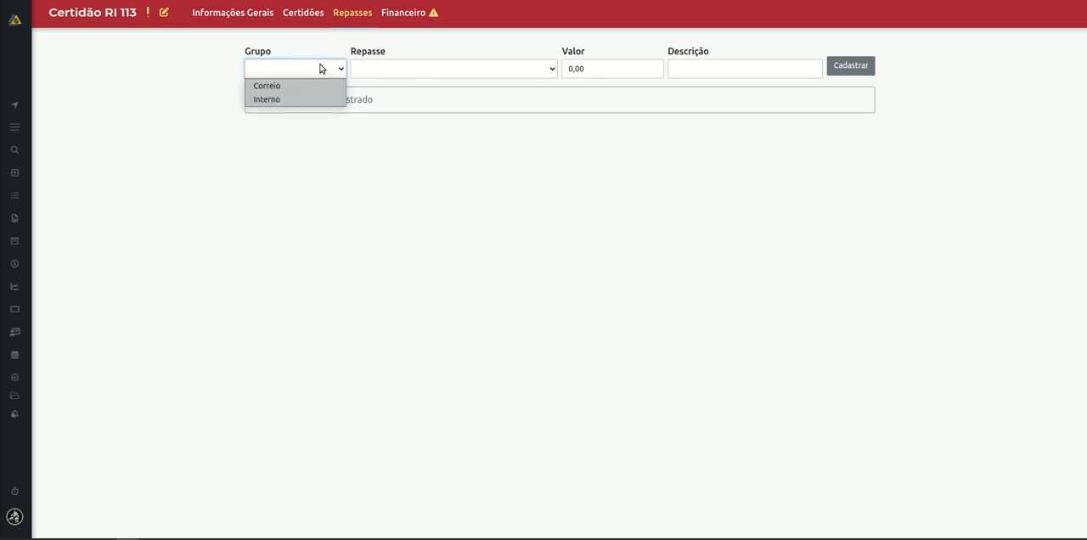
click(320, 88)
click(453, 73)
click(442, 86)
drag(607, 72, 507, 73)
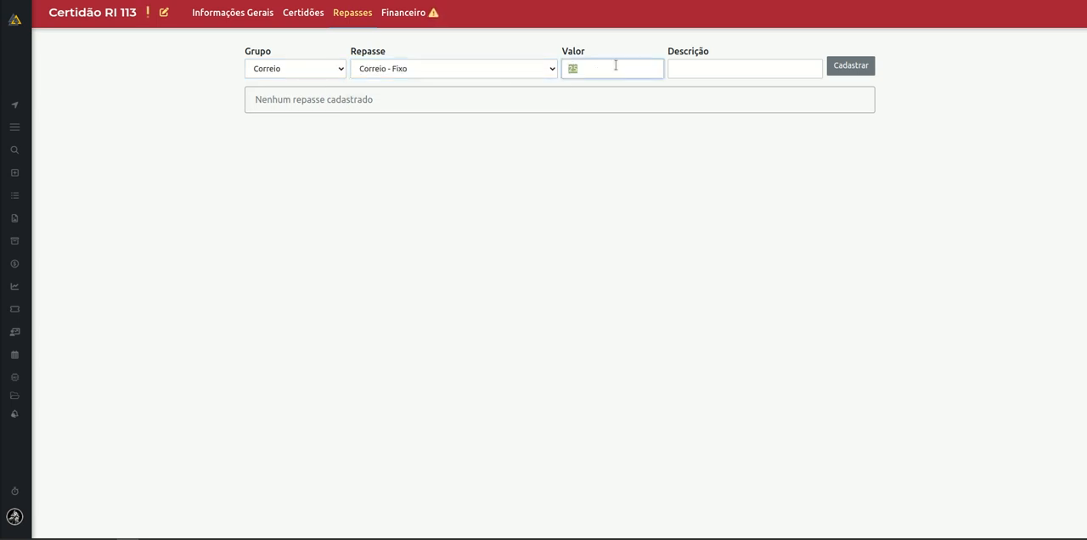
text(30)
click(716, 71)
text(ts)
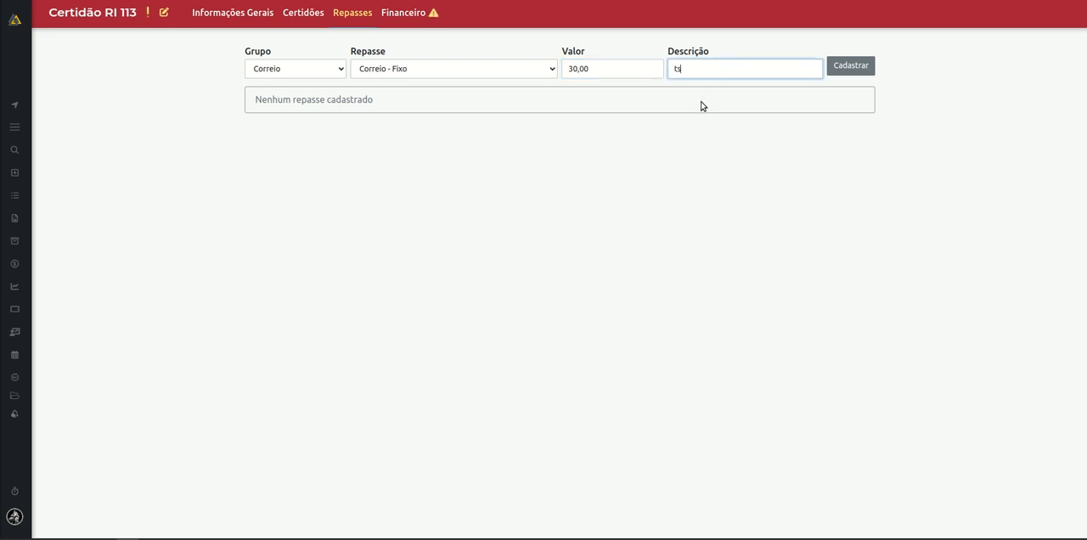
text(ste)
click(871, 75)
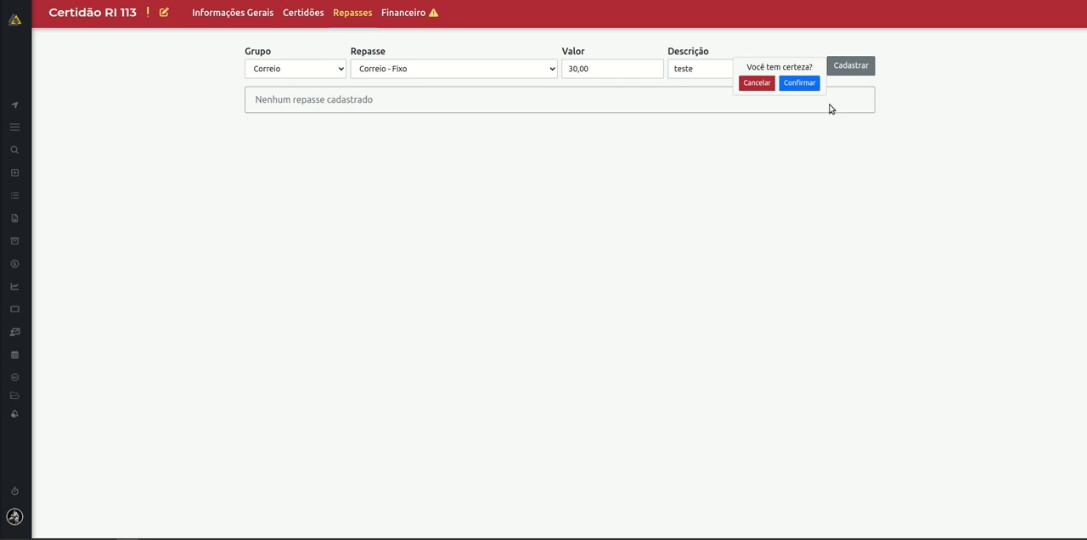
click(806, 85)
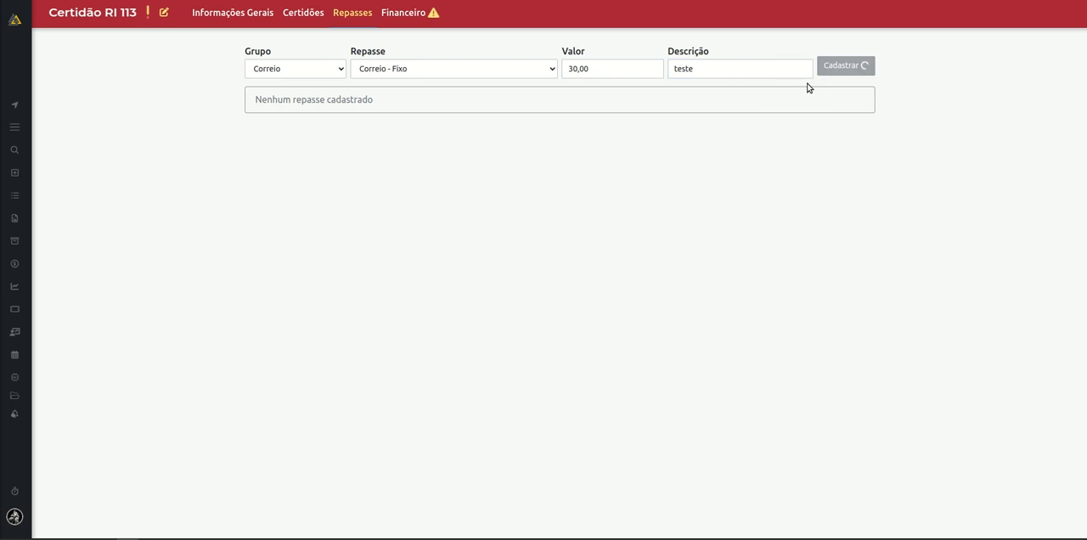
Check the order's balance due in Financeiro against the total and the certificate and repasse counts shown in Certidões.
click(416, 19)
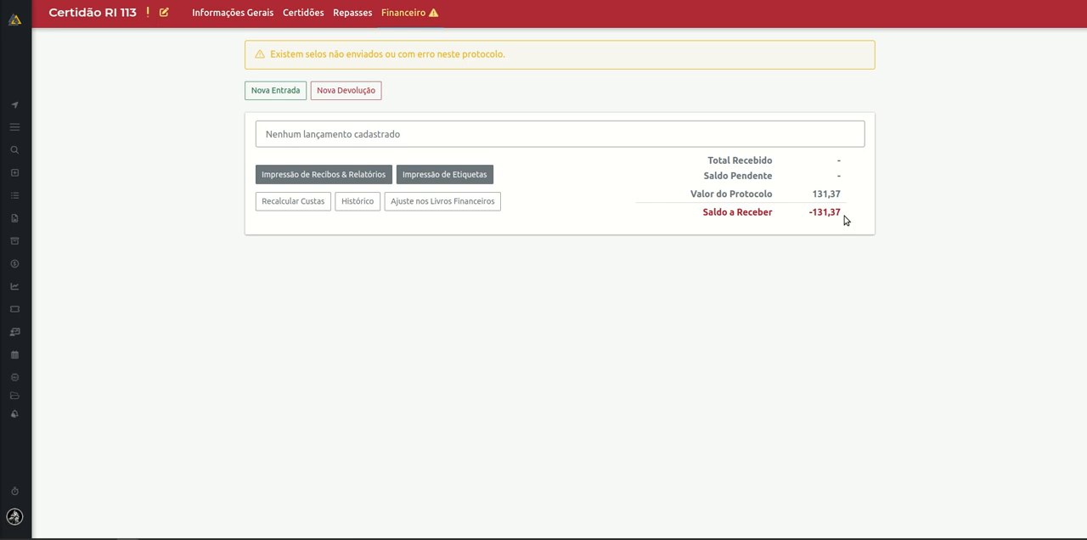
drag(703, 212, 854, 216)
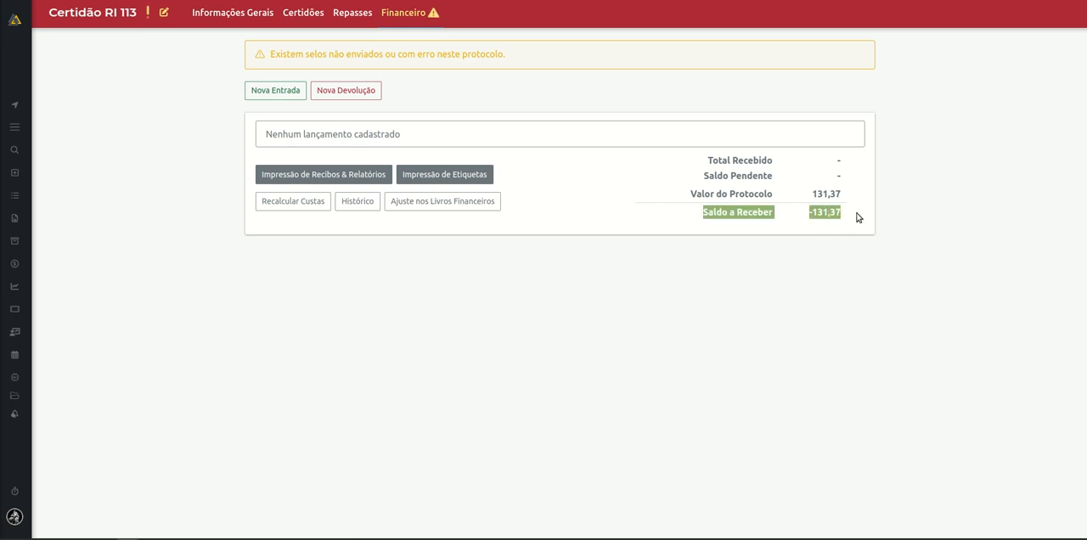
click(312, 10)
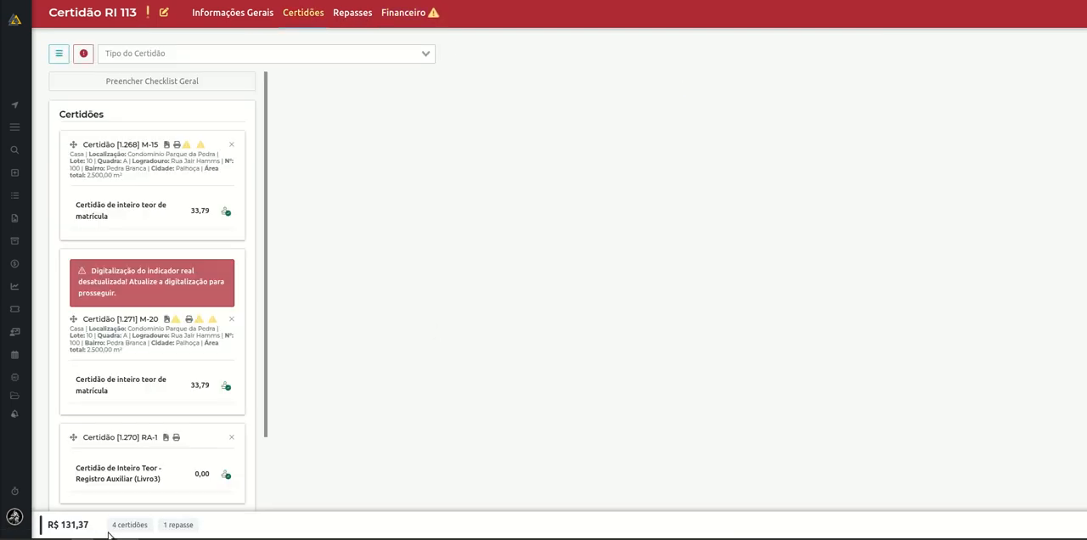
drag(110, 526, 204, 531)
click(74, 525)
drag(49, 525, 56, 524)
click(407, 13)
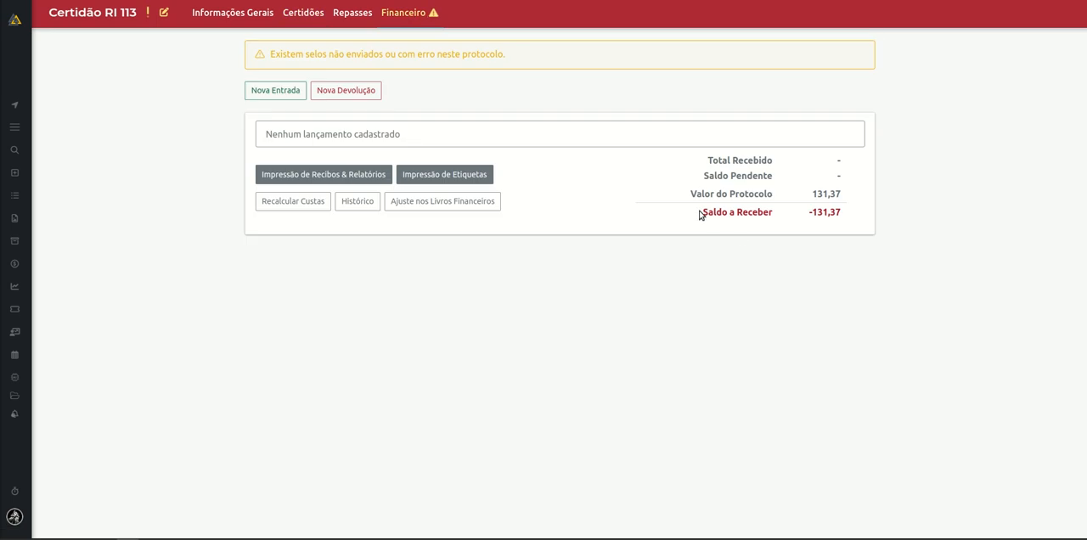
drag(701, 213, 881, 215)
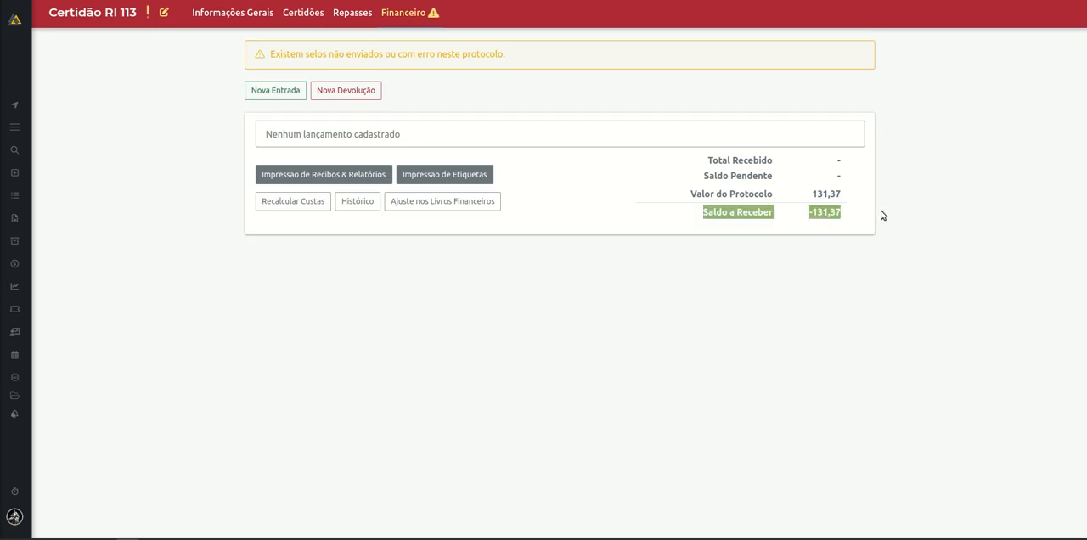
click(724, 337)
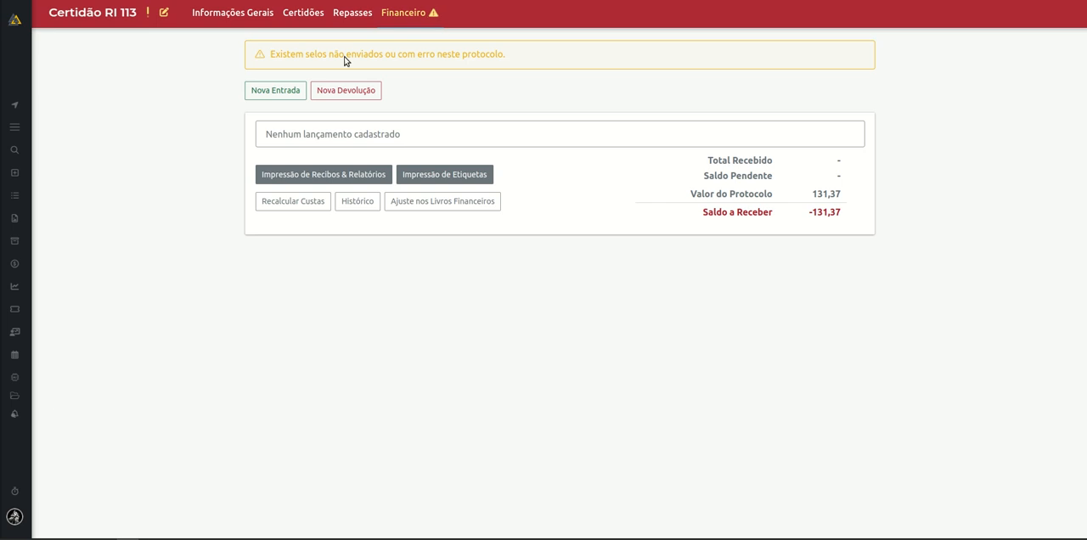
click(303, 94)
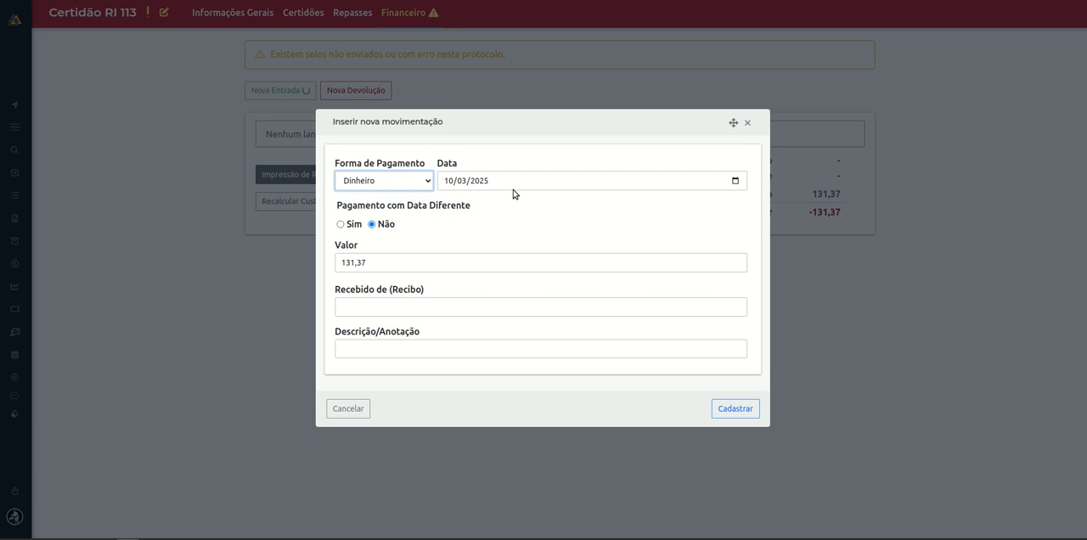
click(405, 189)
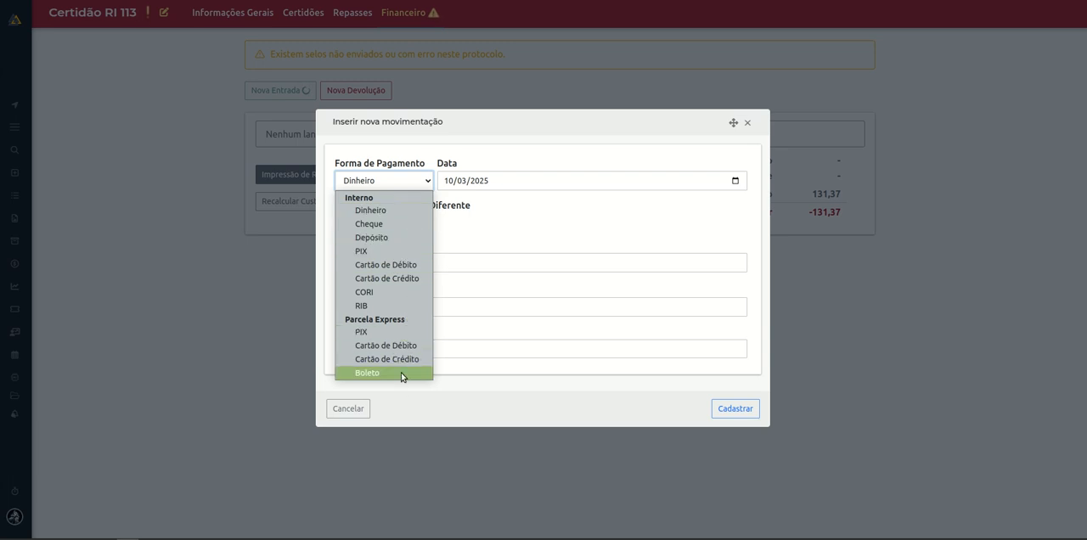
click(384, 331)
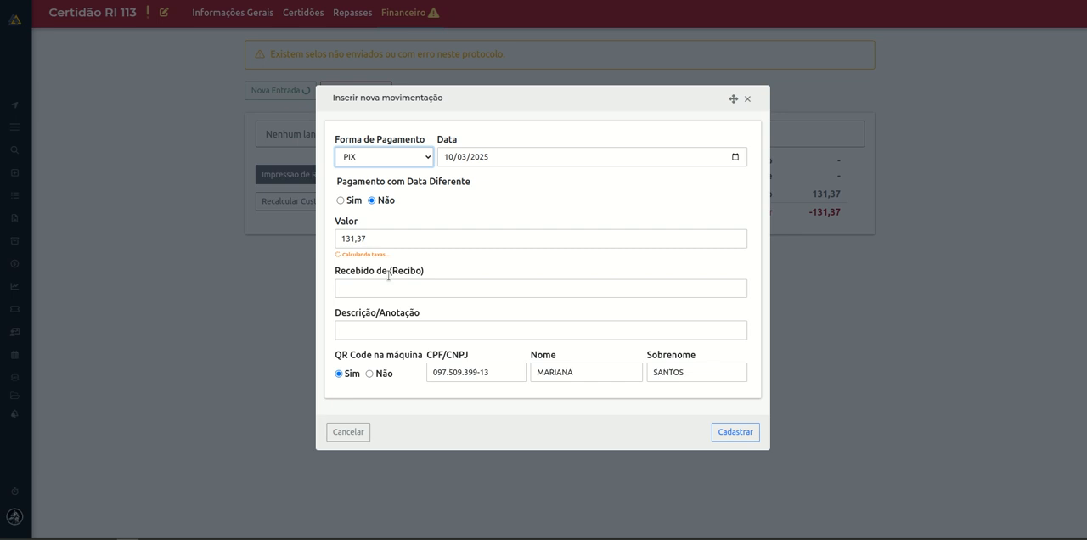
double_click(343, 238)
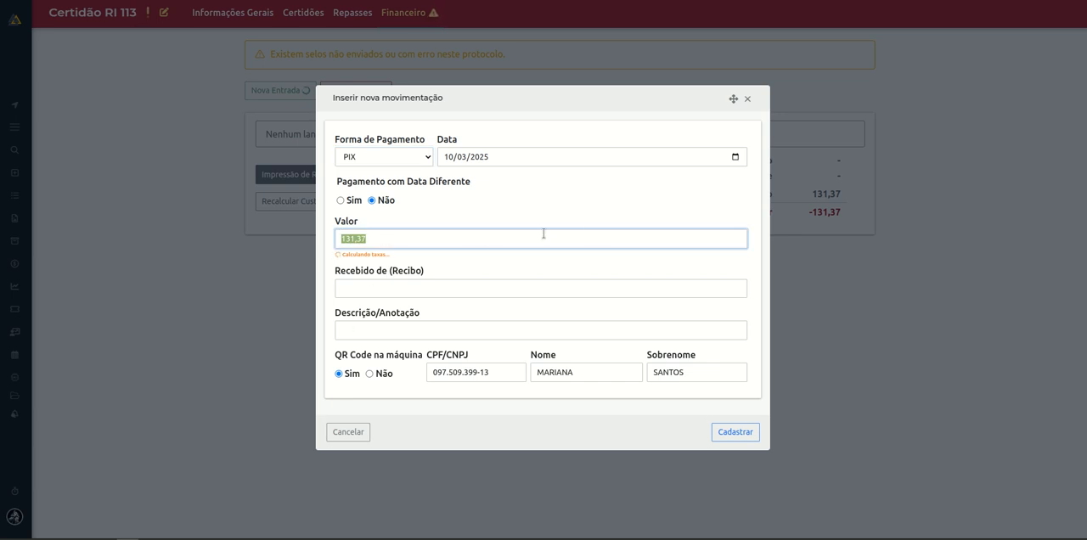
click(591, 198)
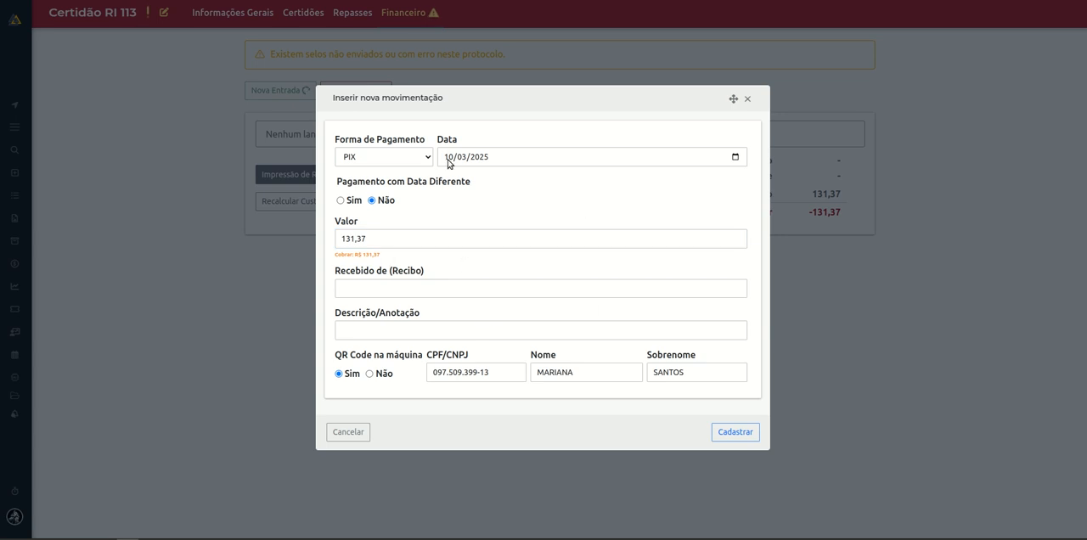
click(747, 99)
Start a new payment entry for the order with Dinheiro as the payment method.
click(287, 92)
click(388, 180)
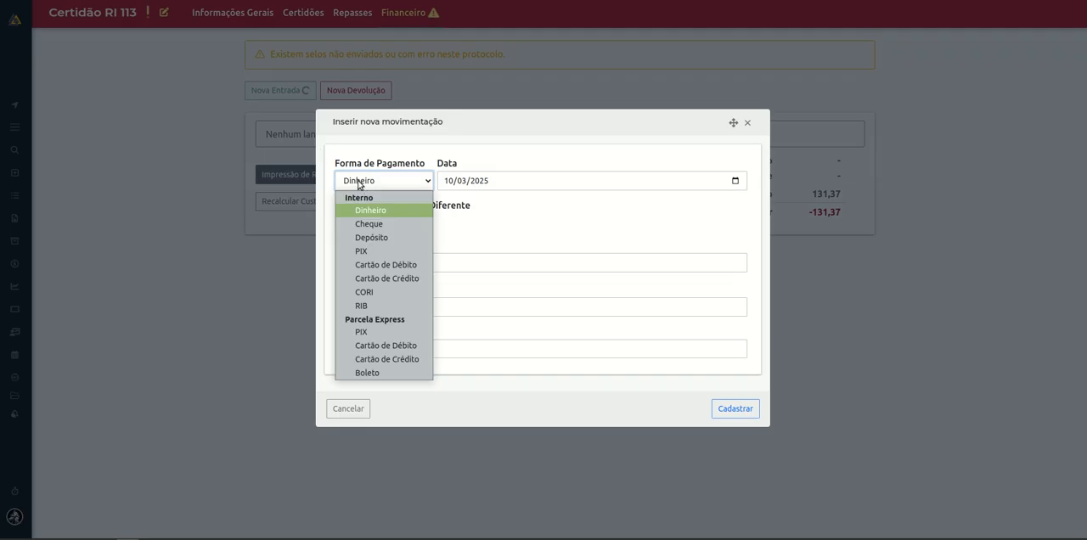
click(395, 210)
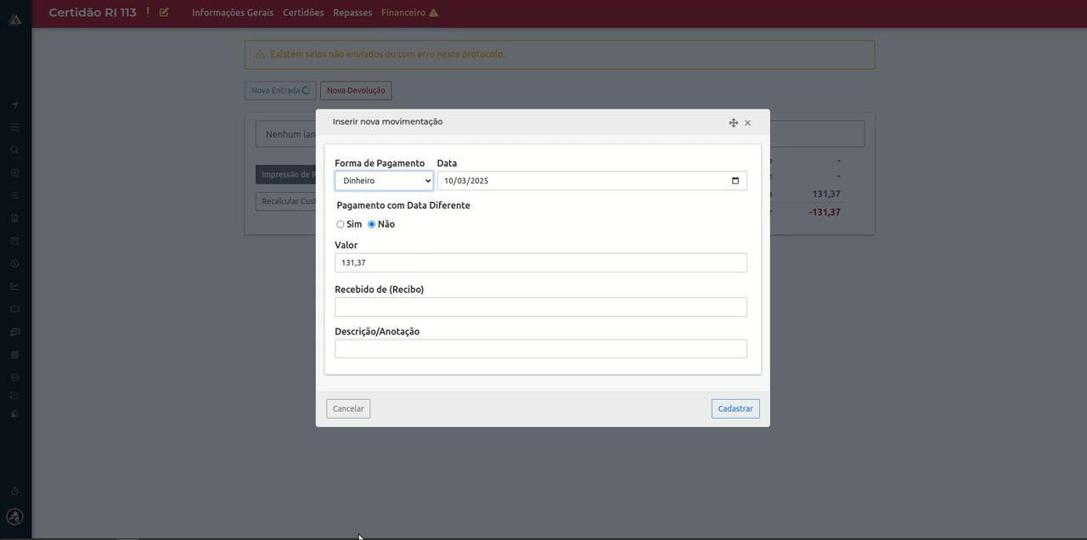
Enter 200,00 as the amount received to check the change due on the cash payment.
click(355, 264)
double_click(355, 264)
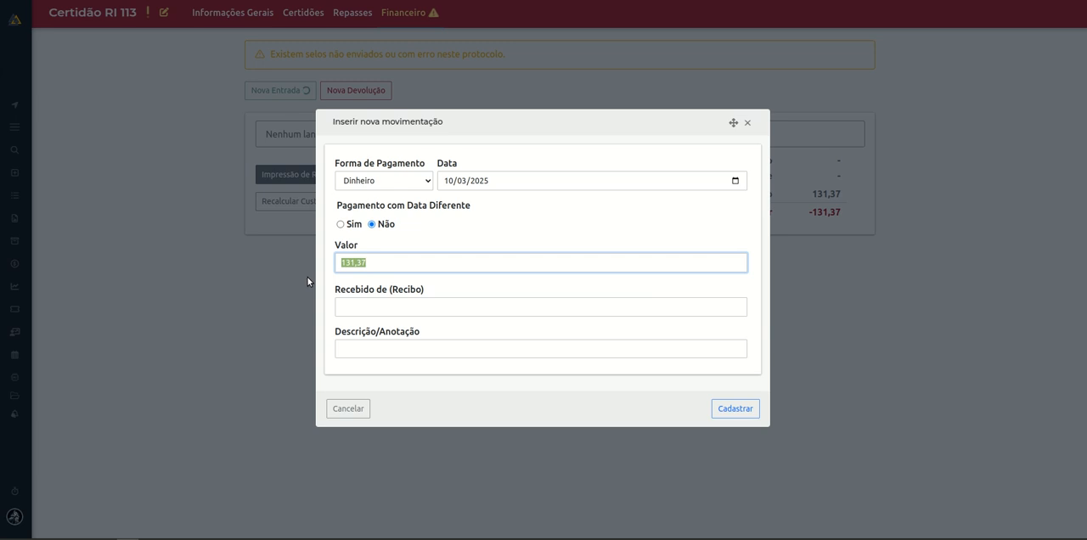
text(200)
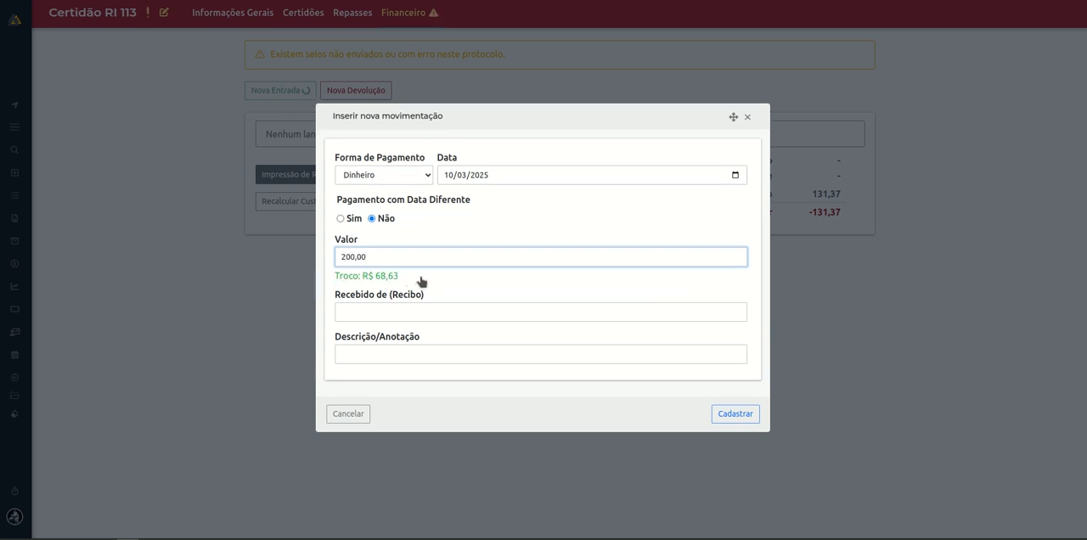
drag(416, 283, 318, 276)
click(404, 247)
Set the cash payment's value to 131,37 and register it, leaving the payer and description empty.
double_click(392, 264)
text(131)
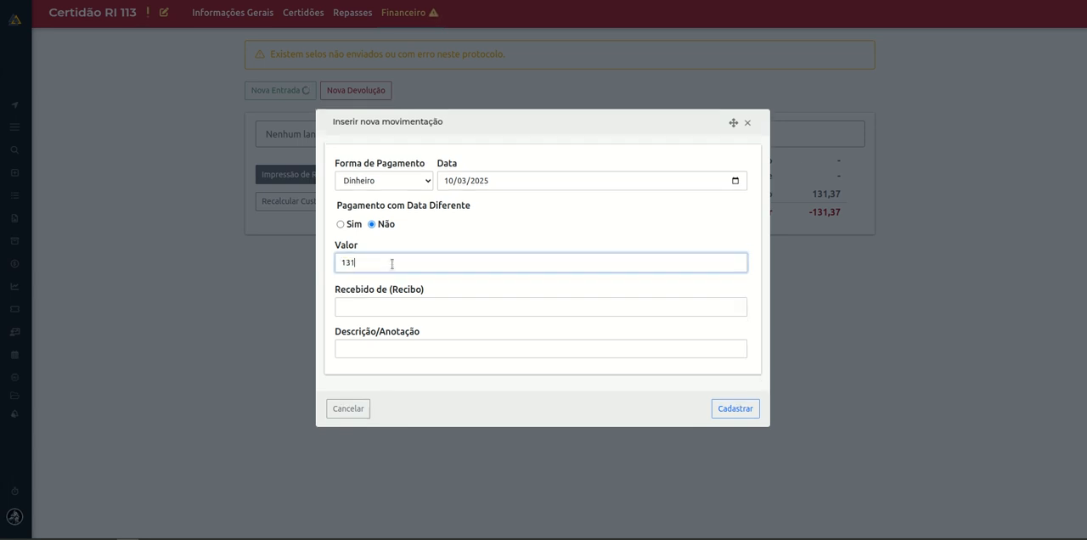
text(,37)
key(Tab)
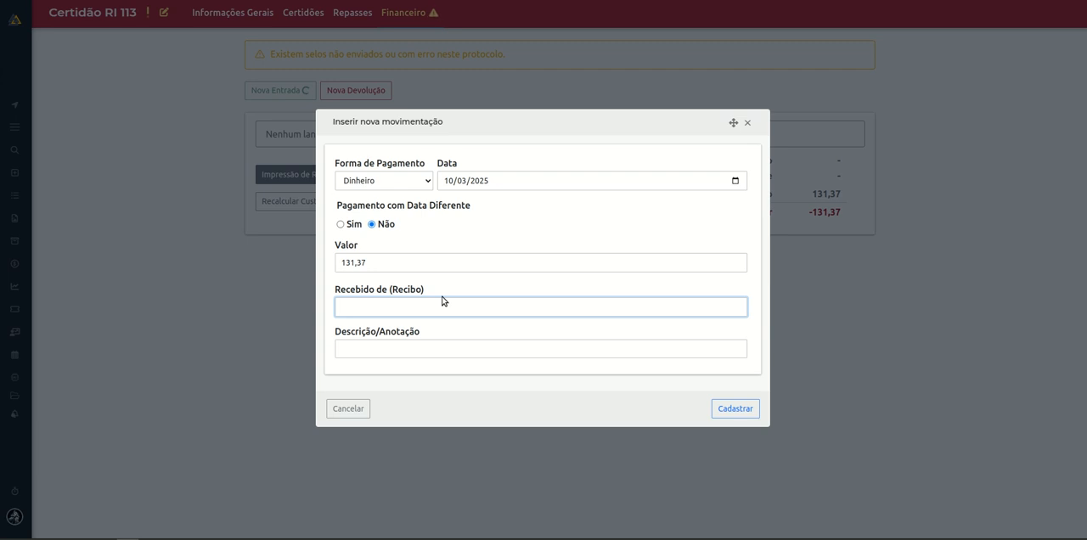
click(396, 353)
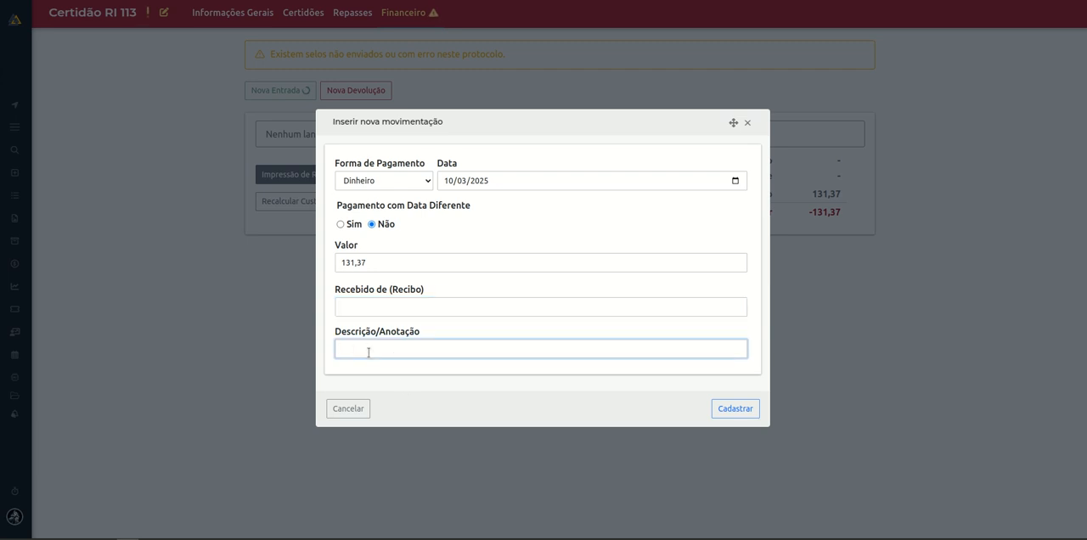
click(739, 410)
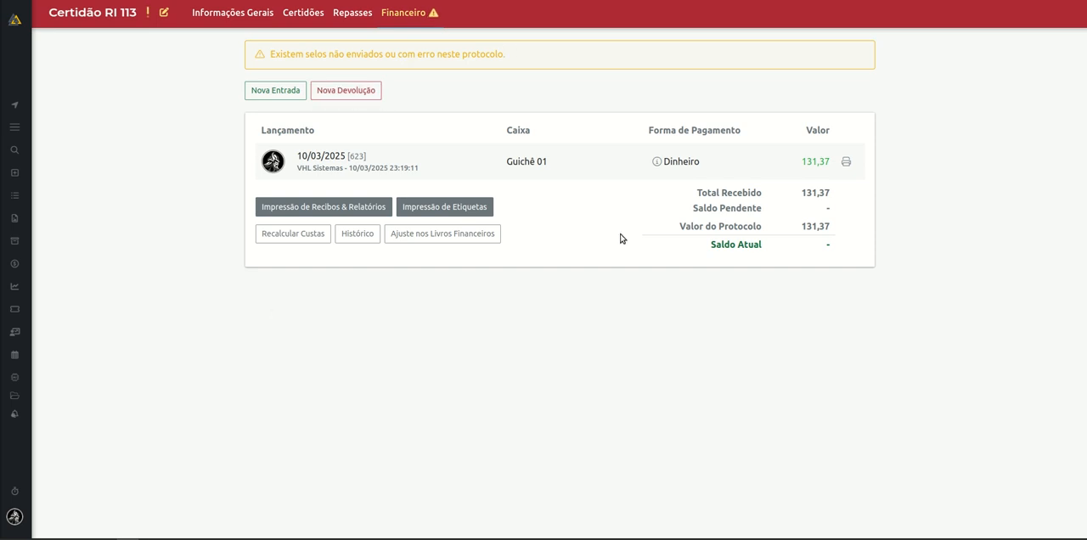
Review the available refund methods in a new devolução form, close it unsaved, and check the order's current balance.
click(348, 92)
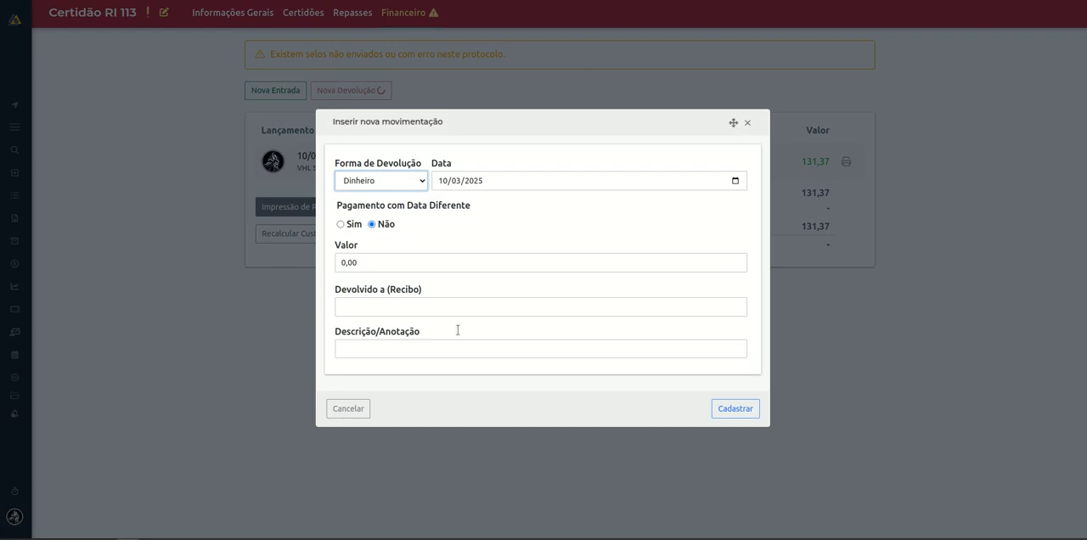
click(386, 181)
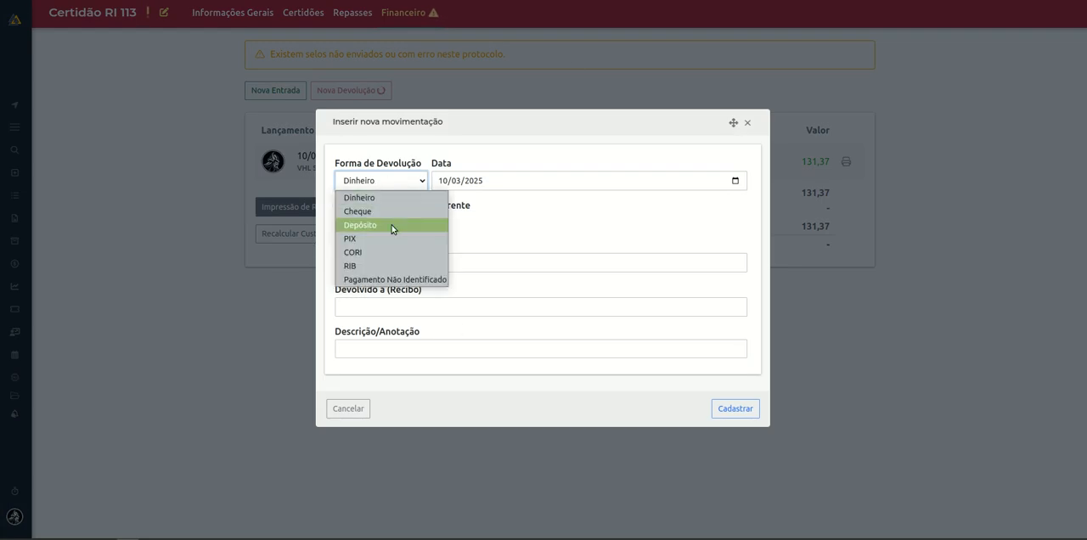
click(578, 235)
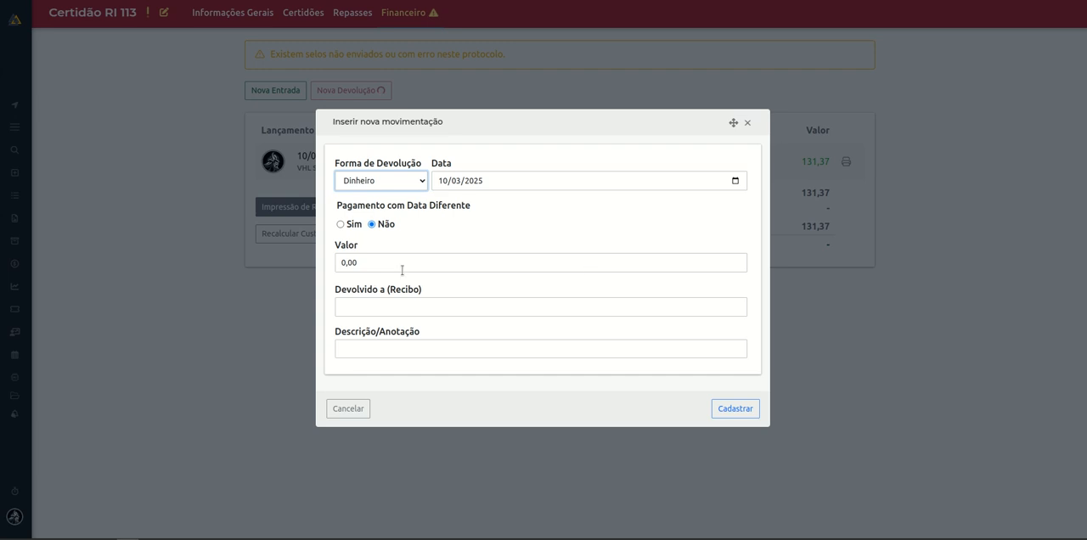
click(747, 123)
drag(715, 247, 693, 252)
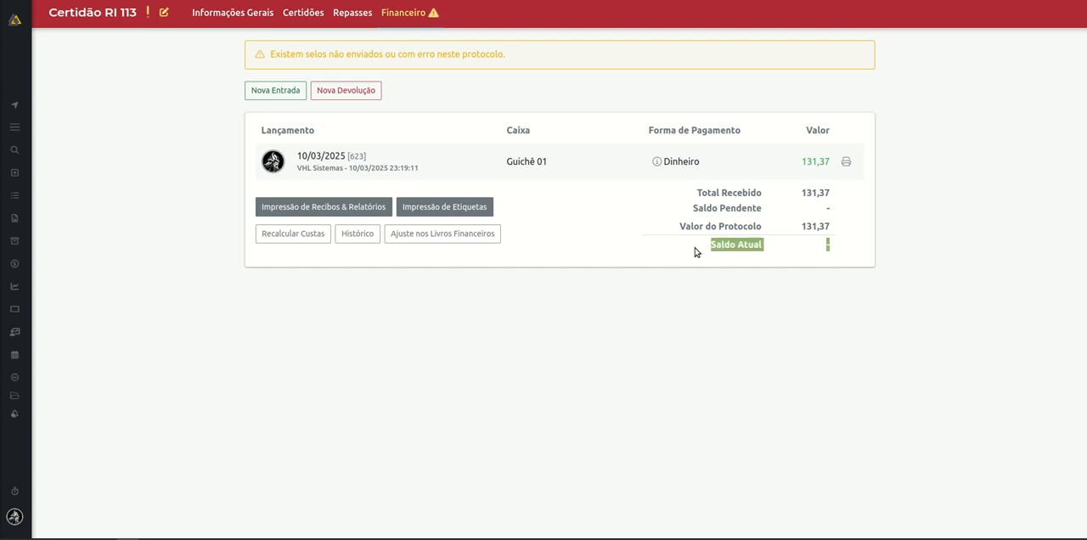
click(437, 93)
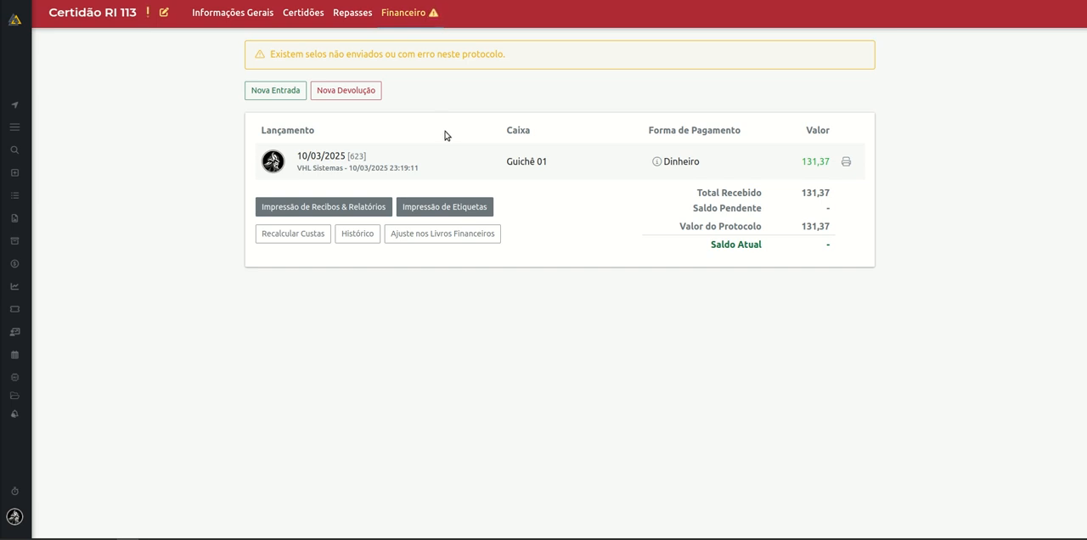
Generate a preview of the order's receipt using the Recibo de Antecipação de Emolumentos model.
click(337, 210)
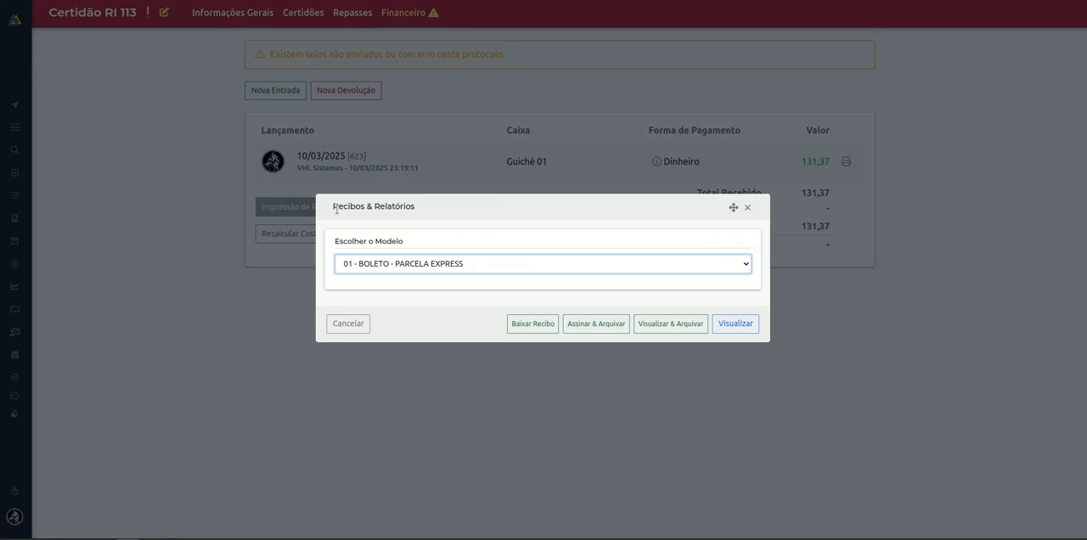
click(480, 265)
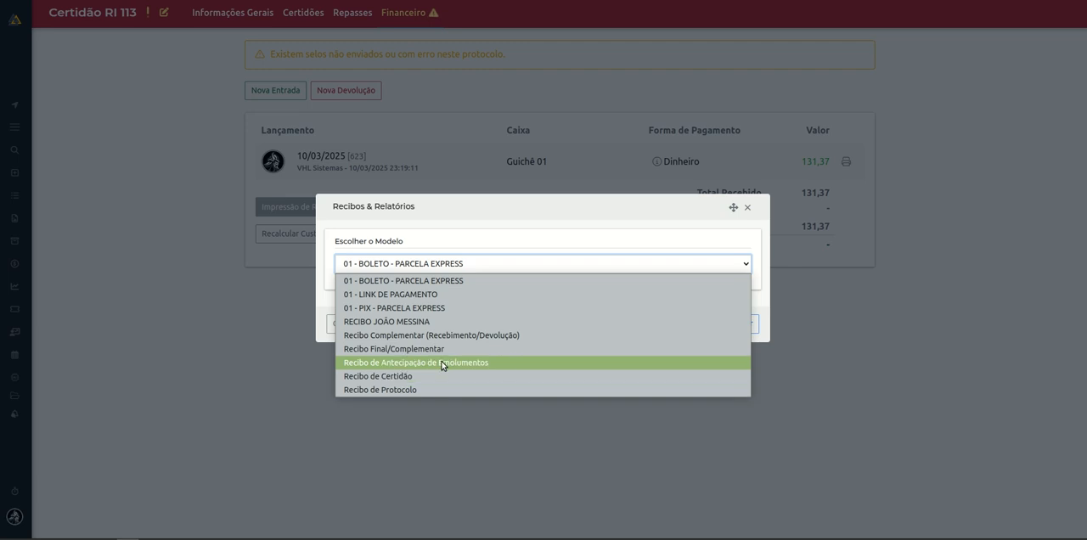
click(531, 363)
click(735, 325)
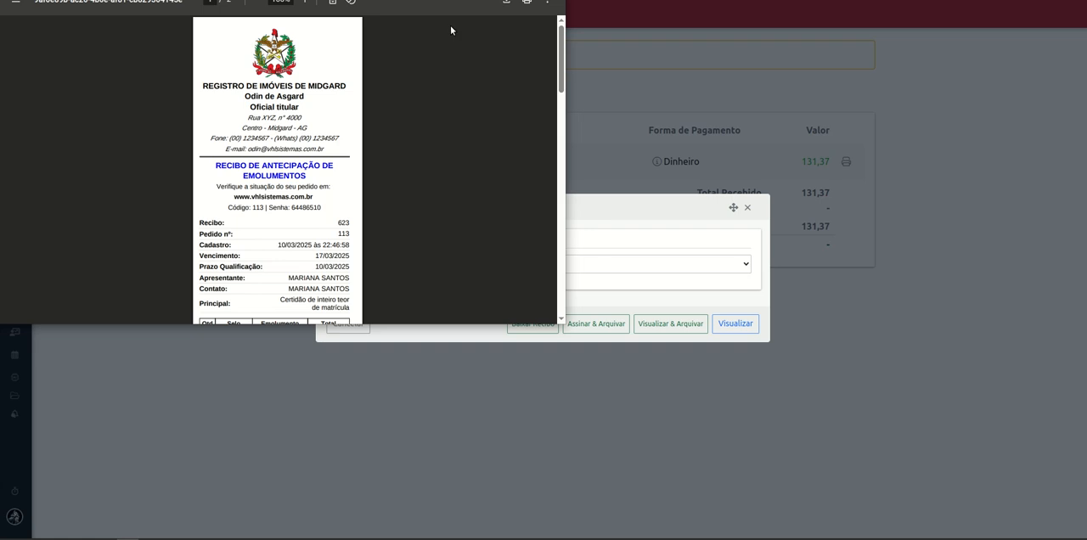
Enlarge the receipt preview window, look through the receipt, and close both the preview and the receipt options.
drag(461, 0, 633, 74)
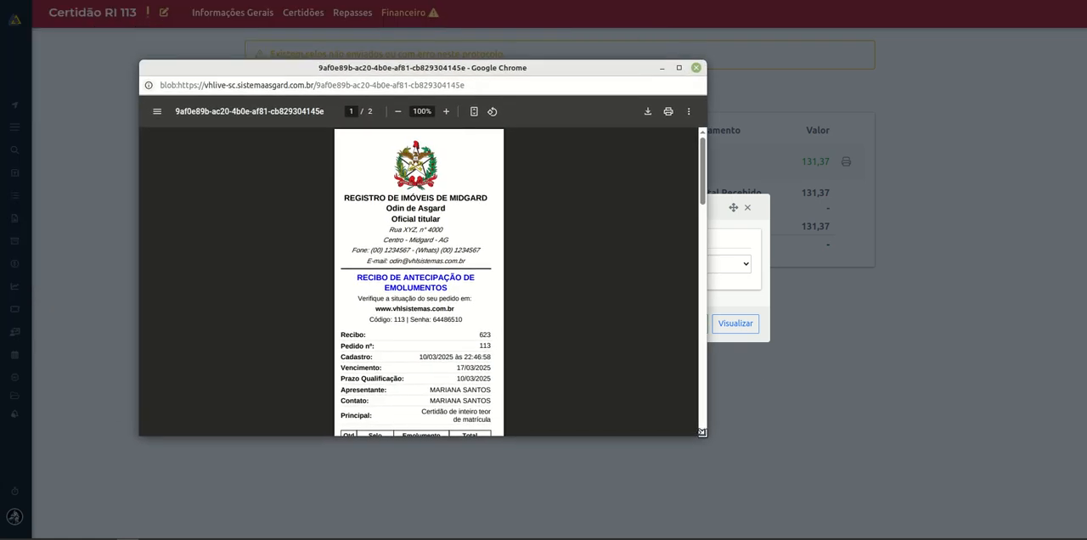
drag(701, 432, 806, 470)
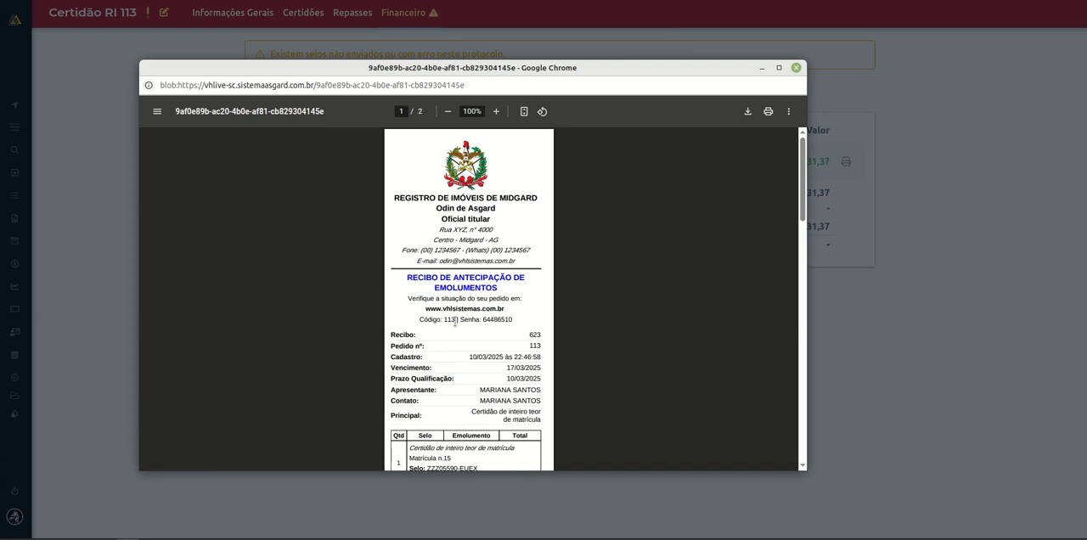
scroll(498, 310, down, 4)
scroll(535, 327, up, 4)
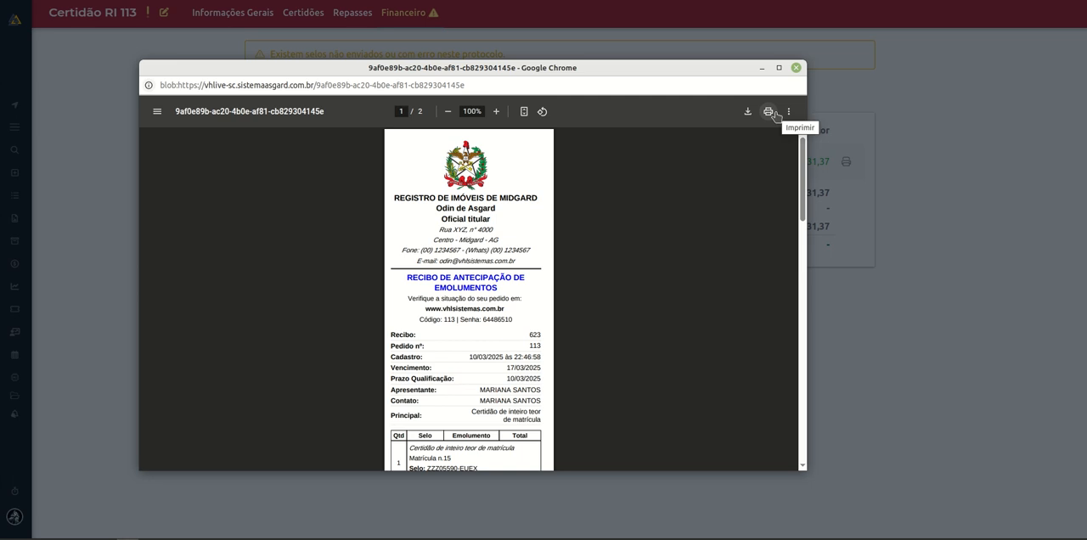
click(796, 67)
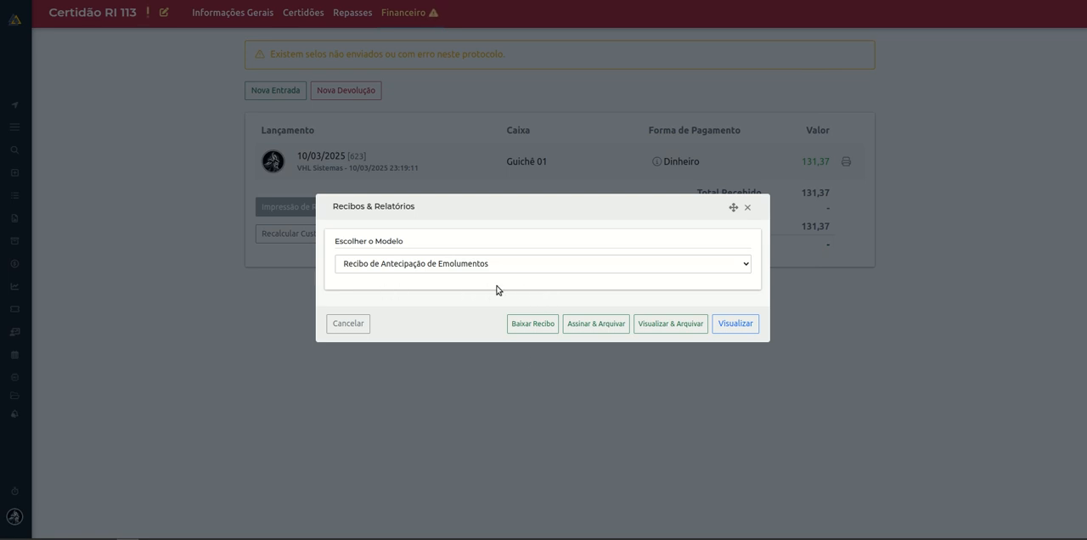
click(747, 207)
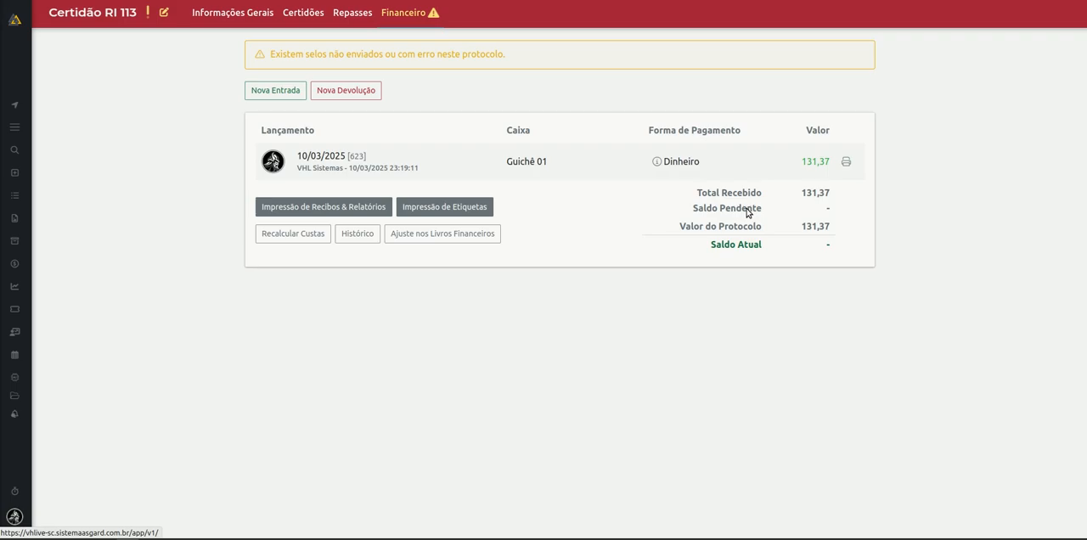
Look at the label printing options with the Etiqueta - Cópia Autenticada model and close them.
click(483, 206)
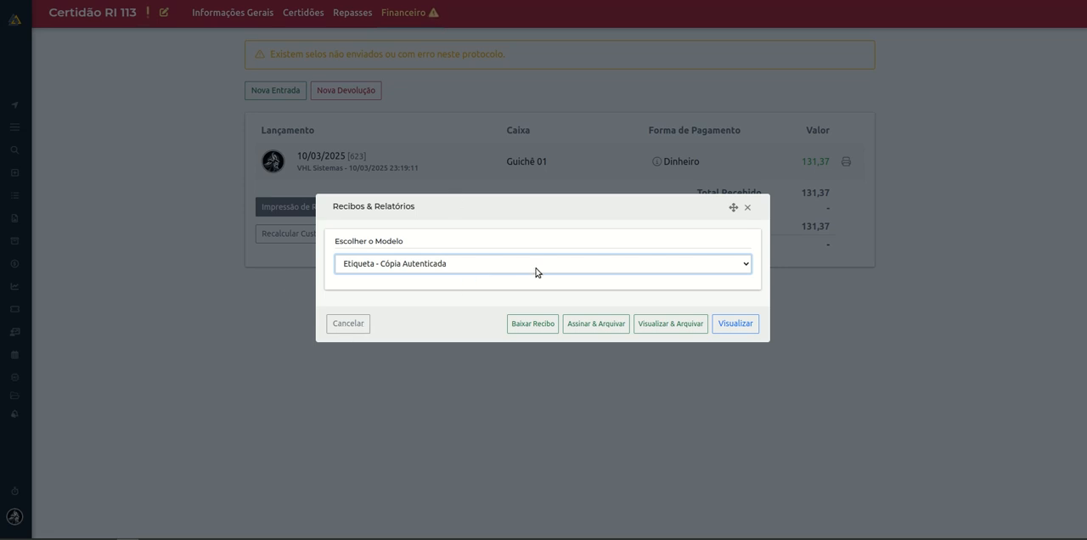
click(736, 331)
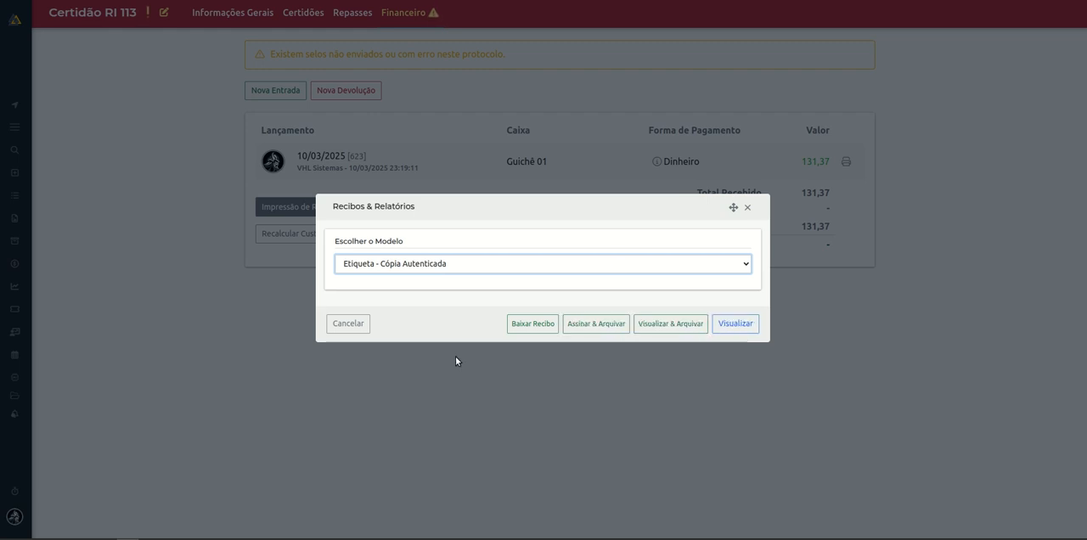
click(746, 209)
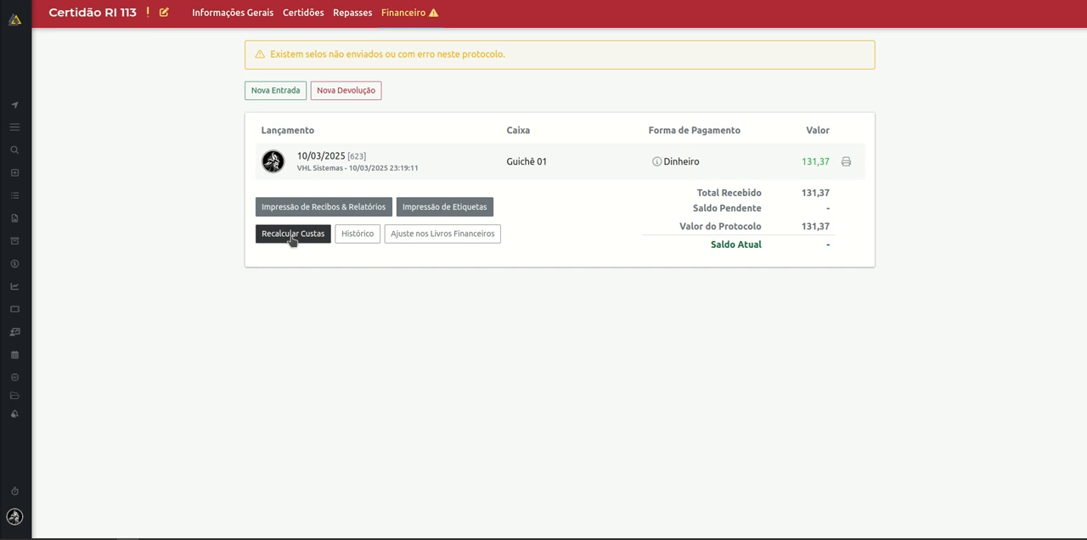
Check the order's certificate list, then consult the payment history in Financeiro and close it.
click(297, 14)
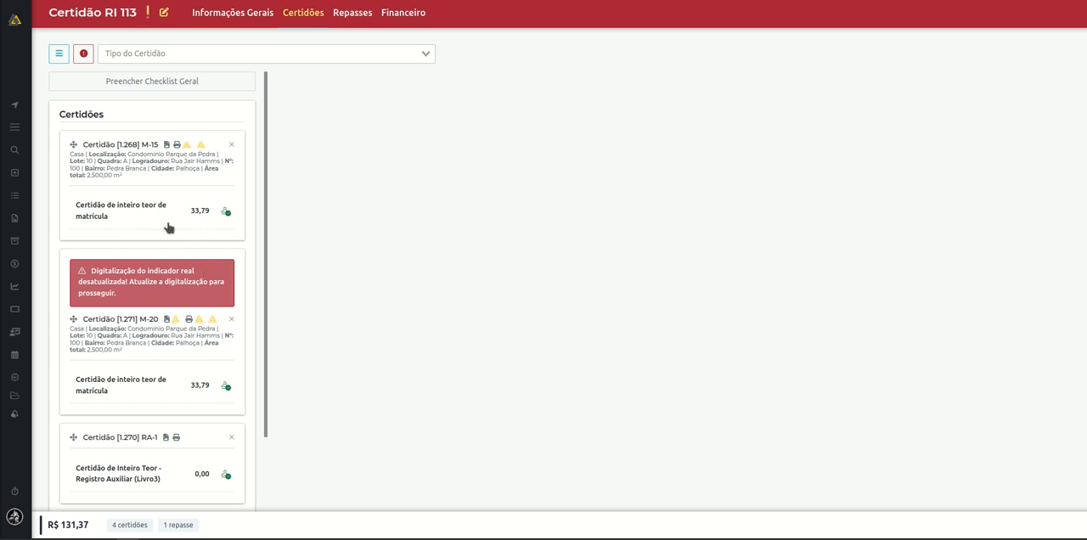
click(391, 14)
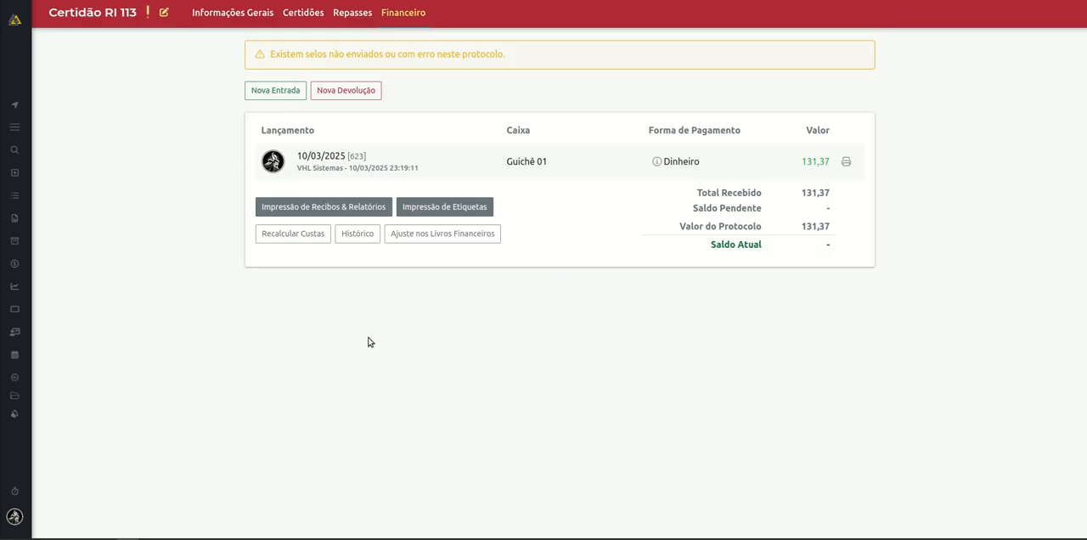
click(365, 238)
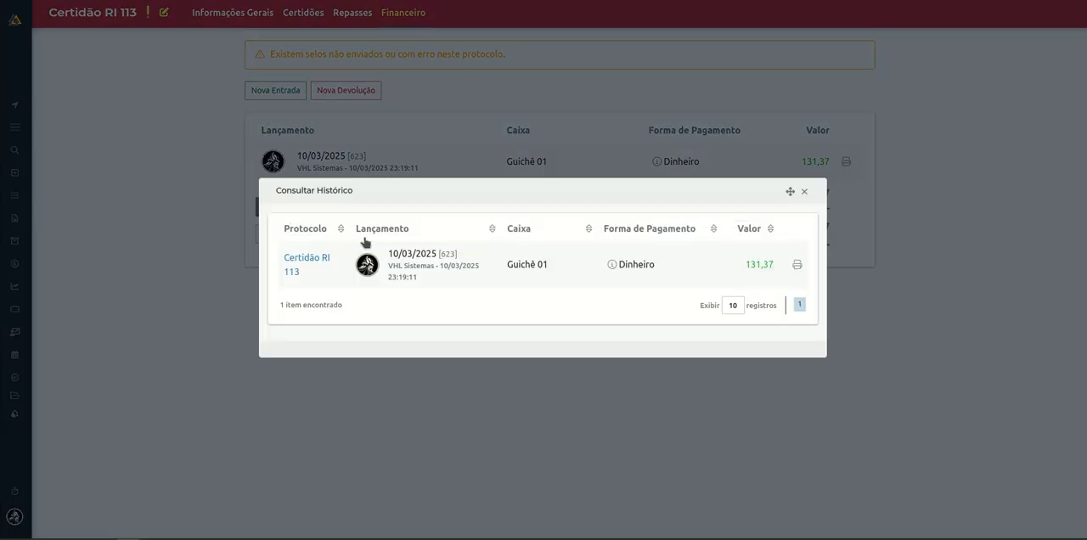
click(804, 193)
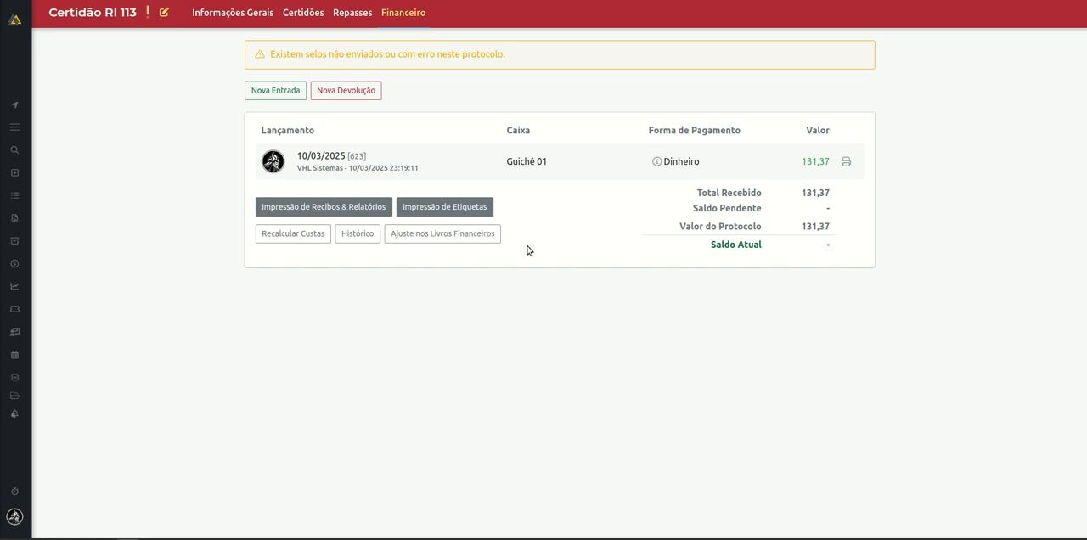
Examine the financial book adjustments and the blank new adjustment form, closing both without saving.
click(499, 235)
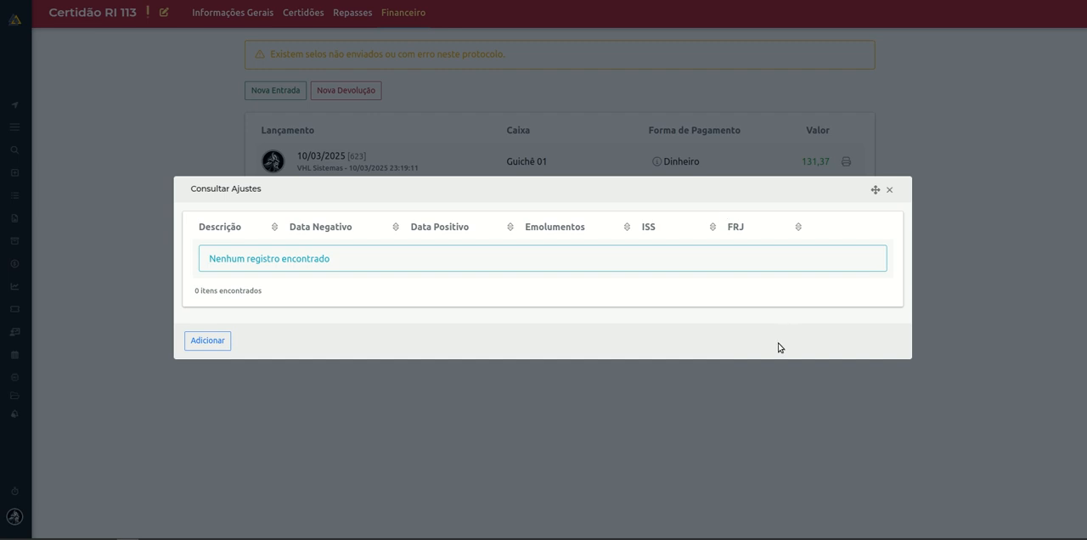
click(224, 341)
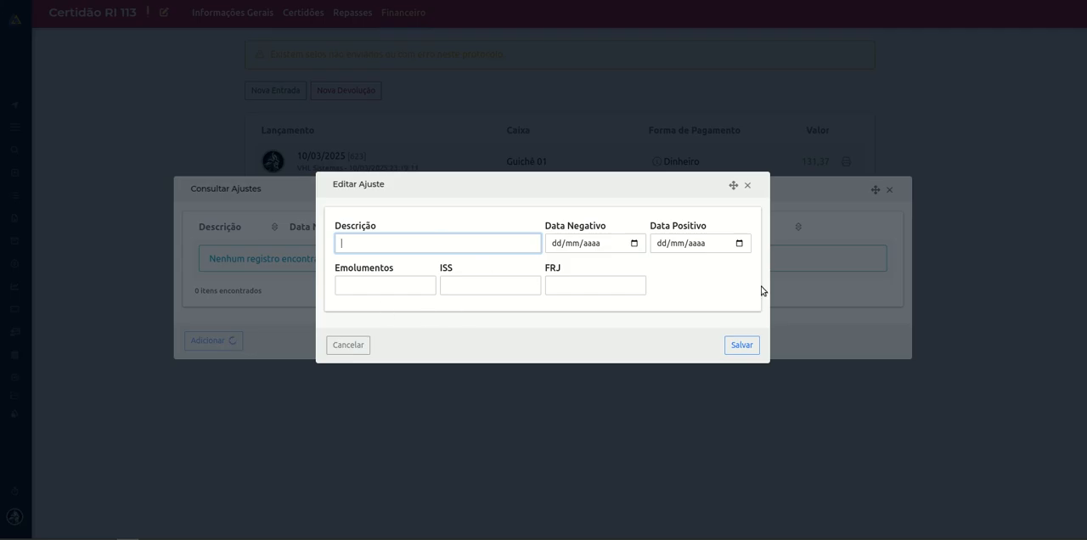
click(750, 194)
click(748, 188)
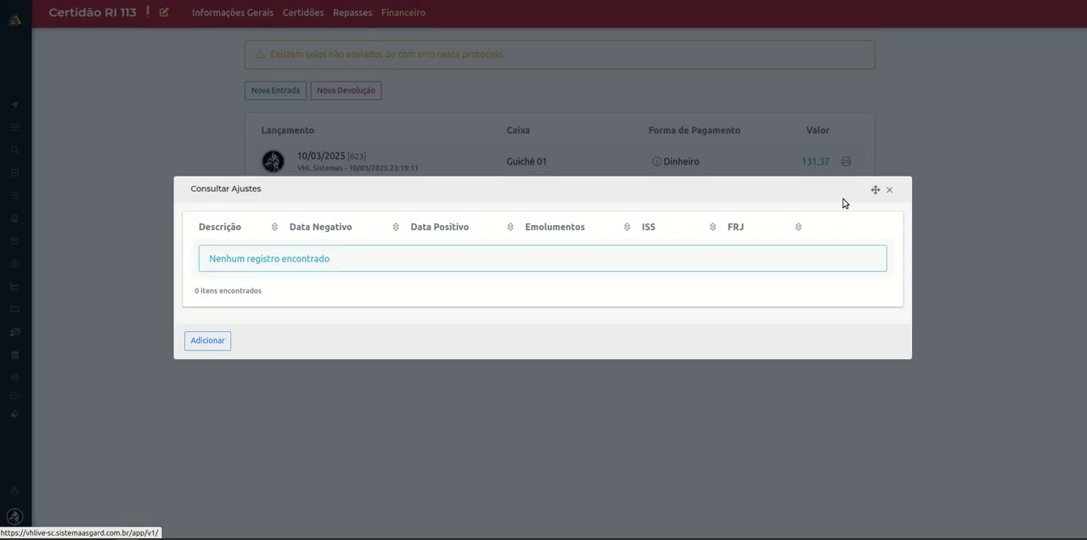
click(889, 190)
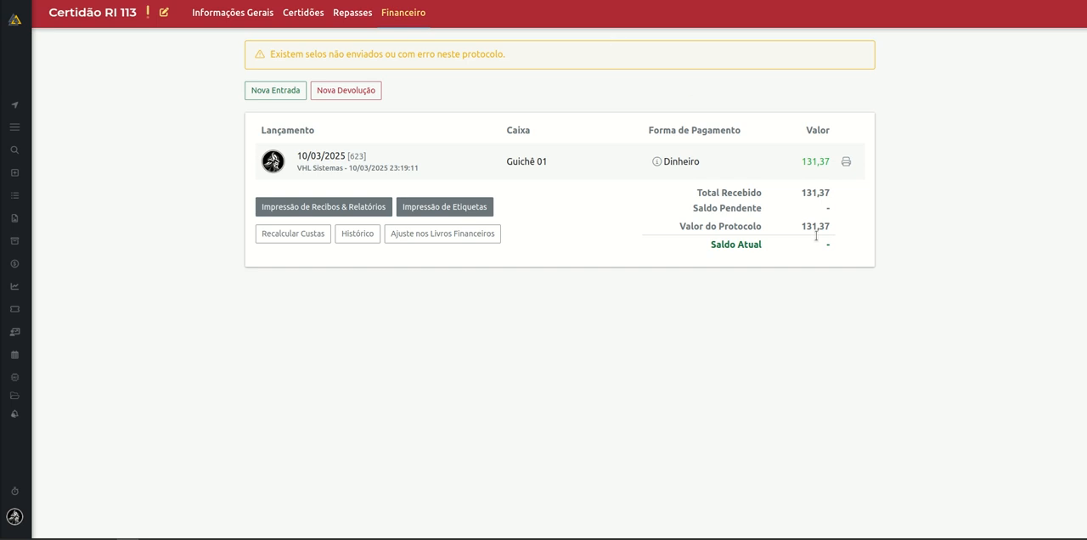